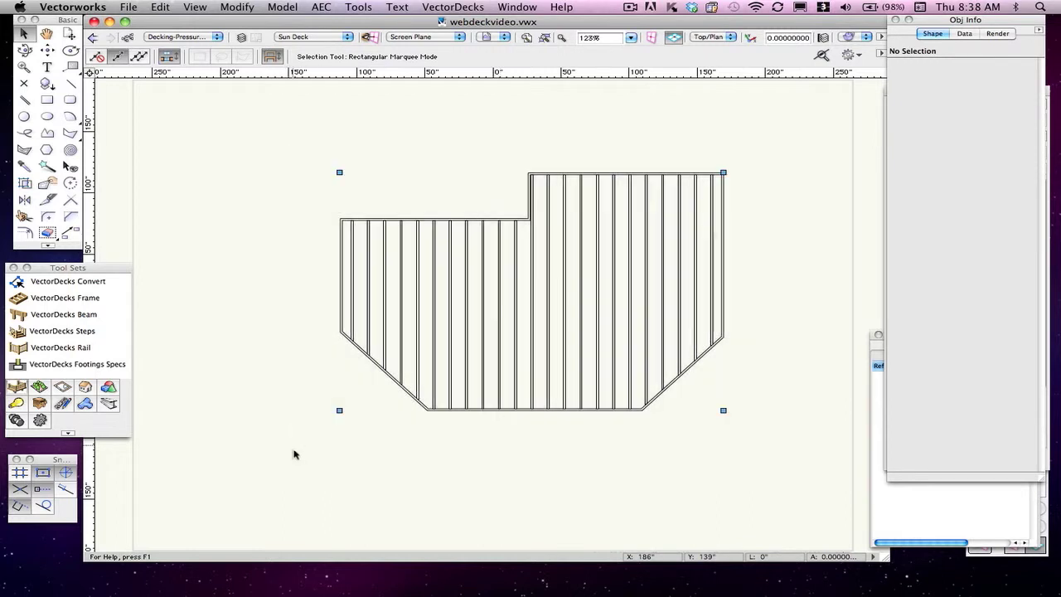
Delete the existing deck frame and draw a rectangle about 206" wide and 144" high in its place.
key(Delete)
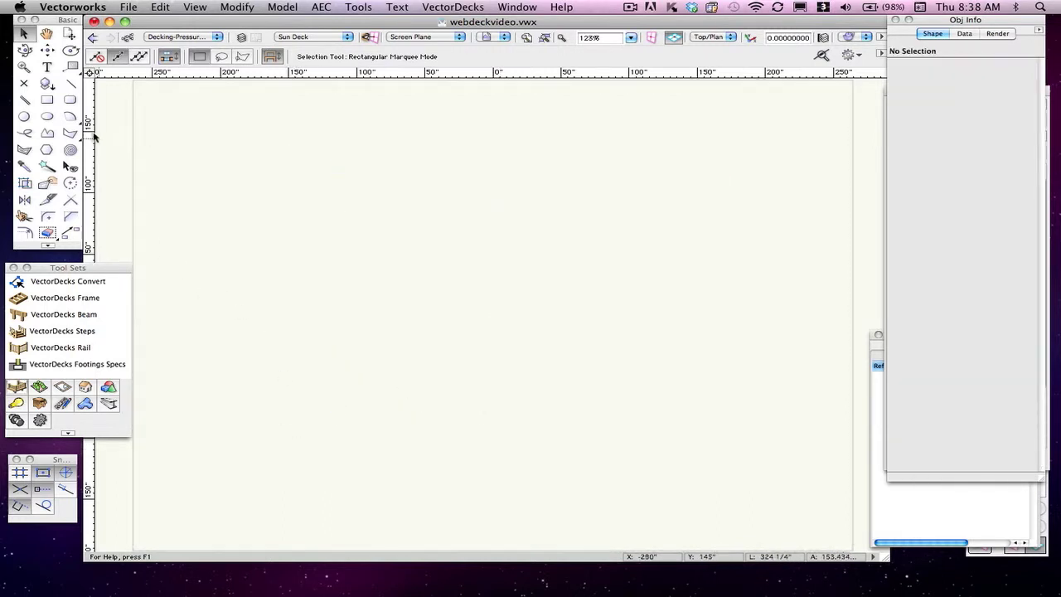
click(48, 101)
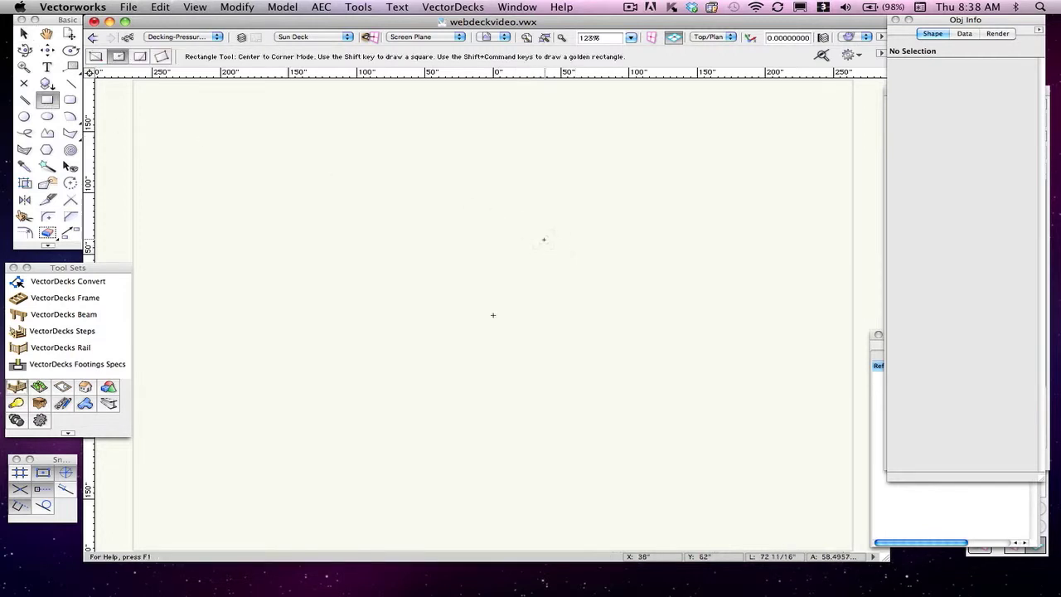
click(543, 239)
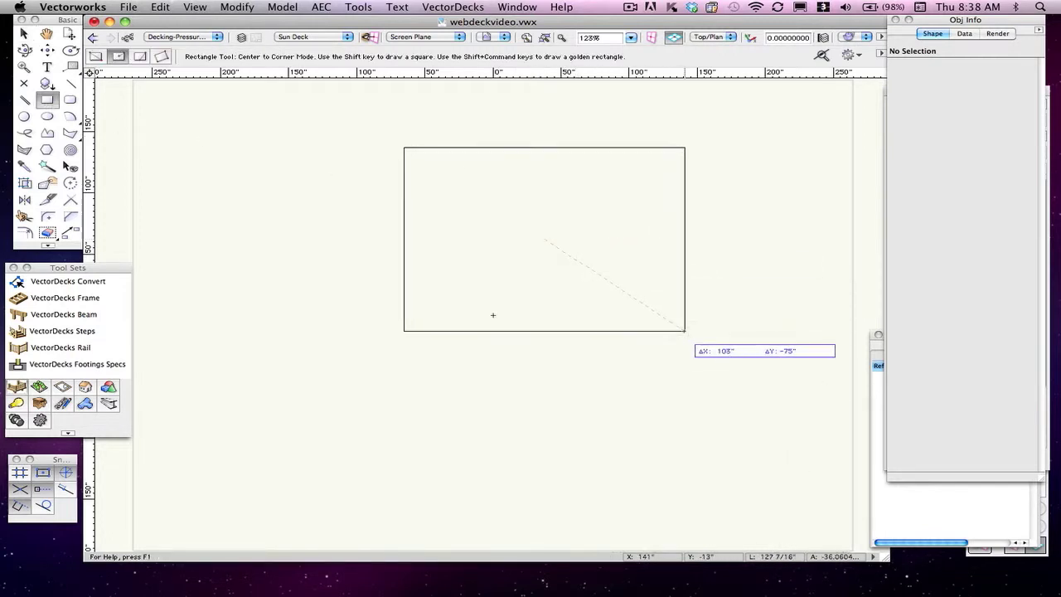
click(685, 326)
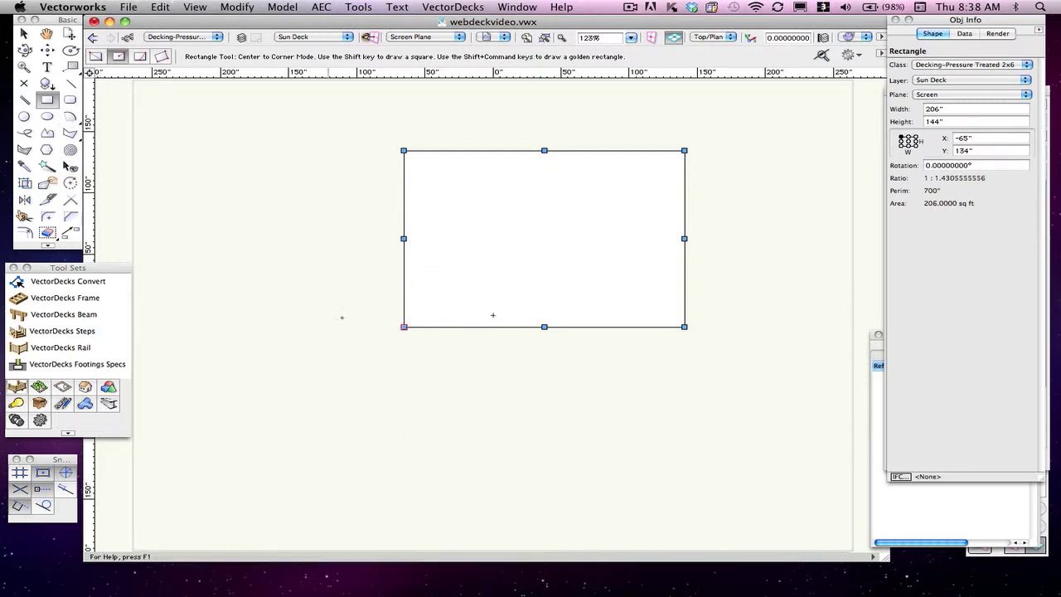
Draw a rectangle about 160" by 128" centred on the first one's lower-left corner, plus a 160" octagon centred on the second rectangle's lower-left corner.
click(403, 326)
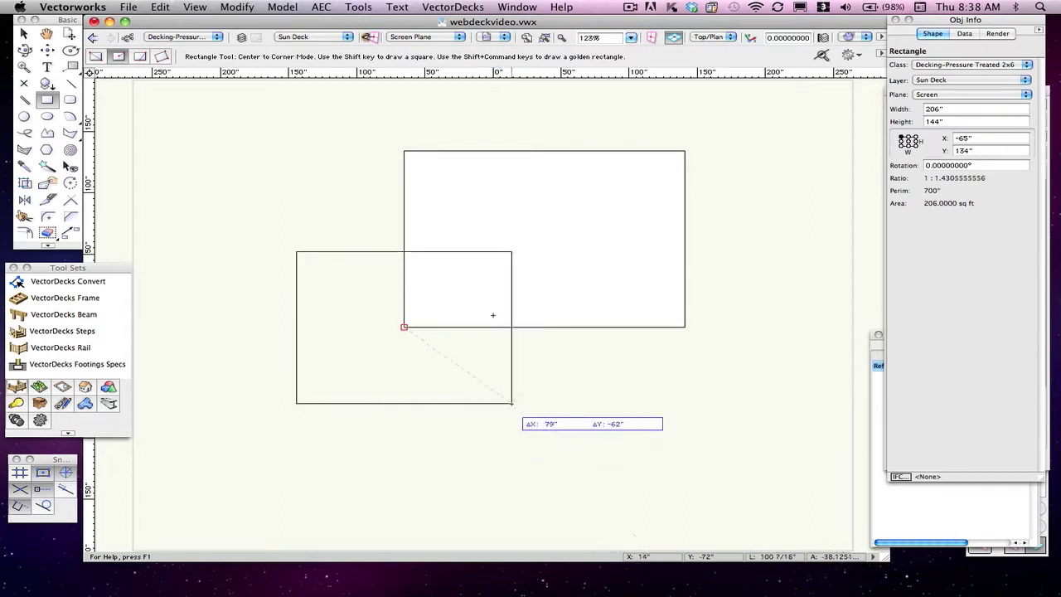
click(513, 405)
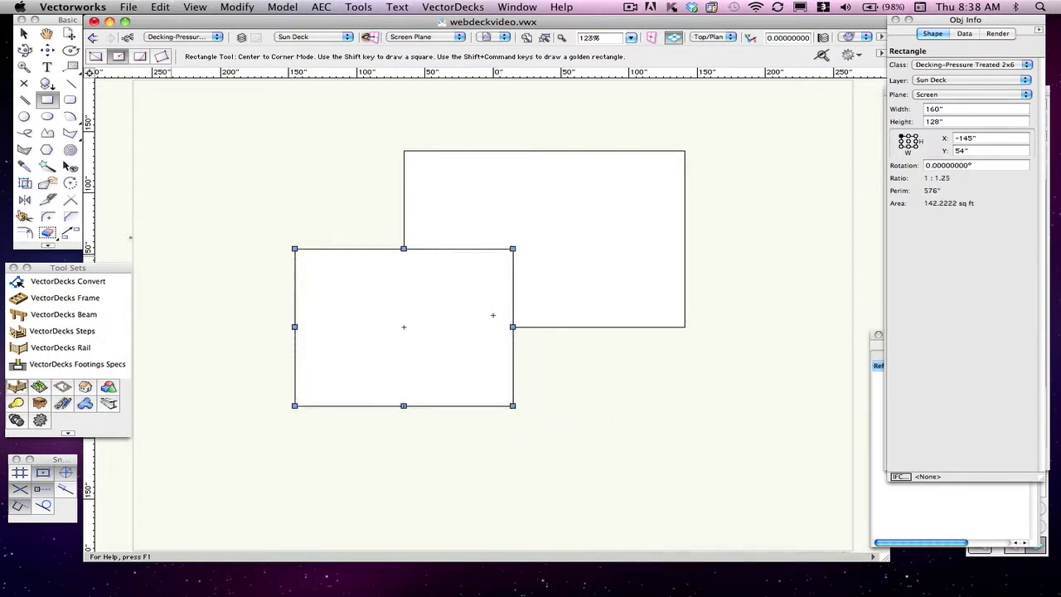
click(47, 149)
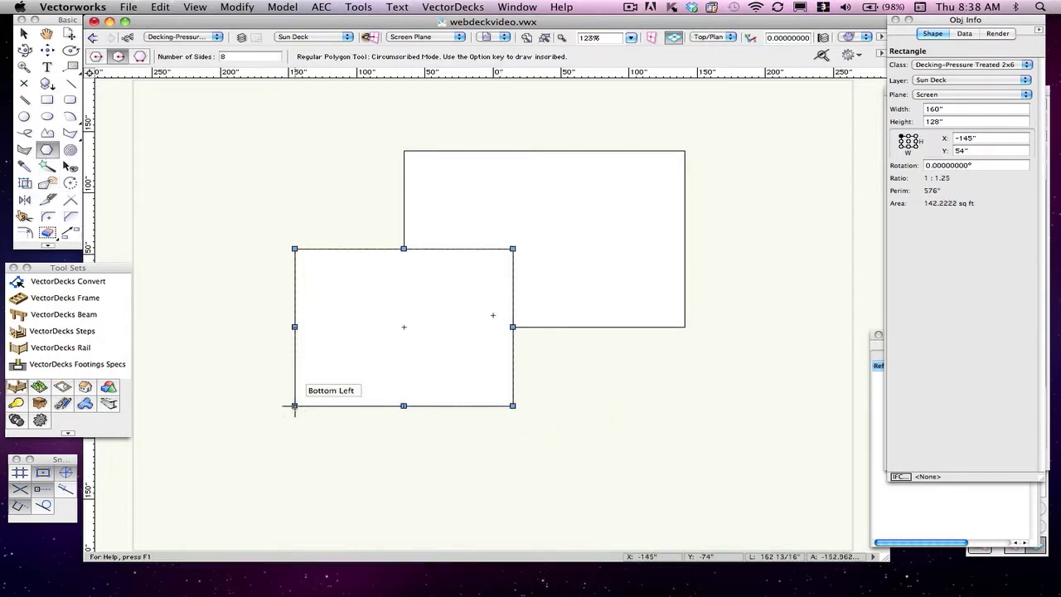
click(294, 406)
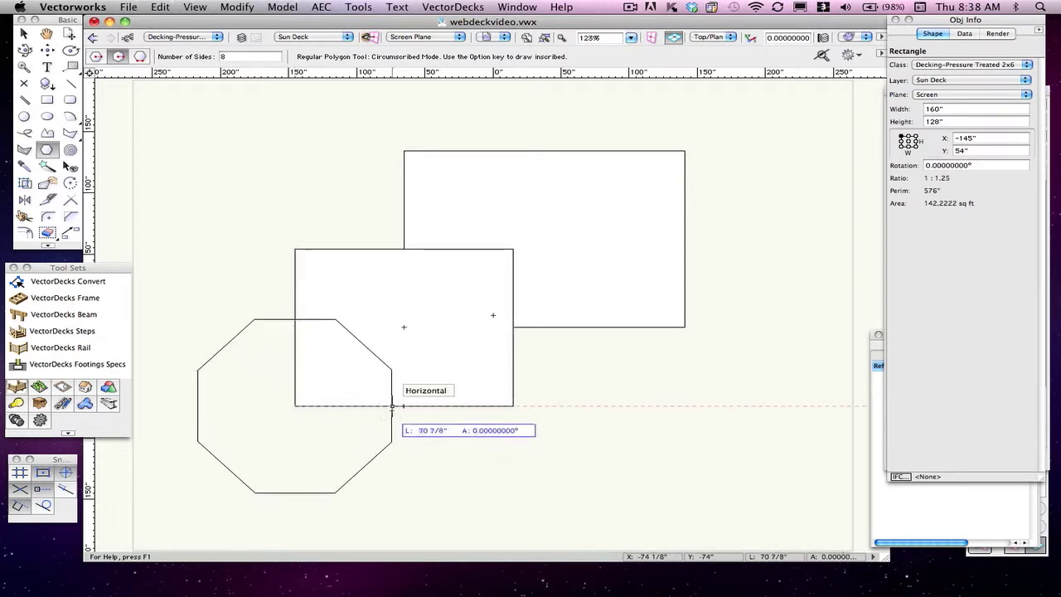
click(404, 406)
Merge both rectangles and the octagon with Add Surface, and move the merged outline about 54" right and 18" up.
click(24, 34)
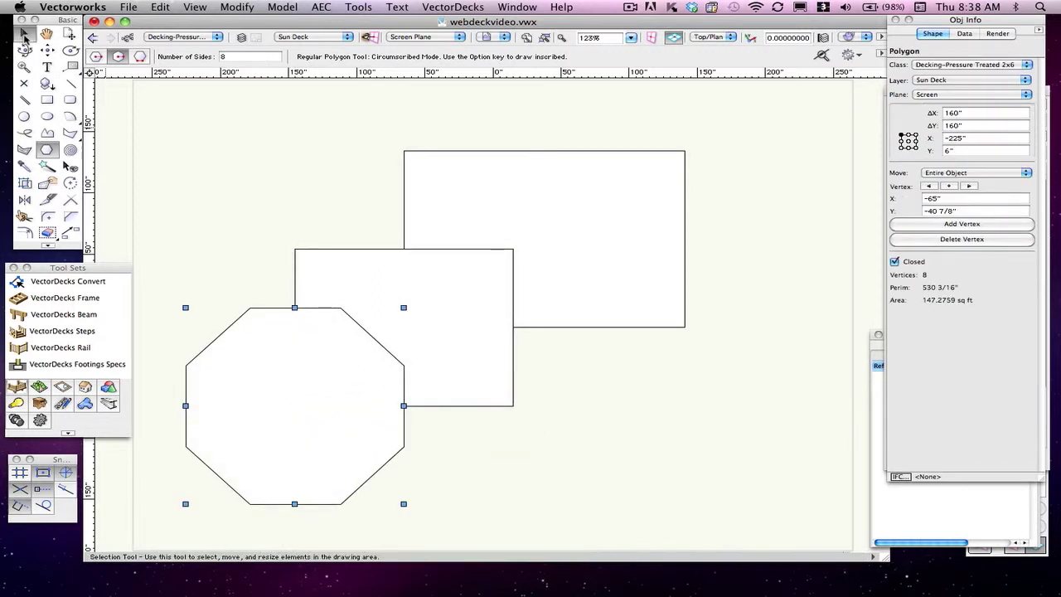
drag(160, 123, 736, 532)
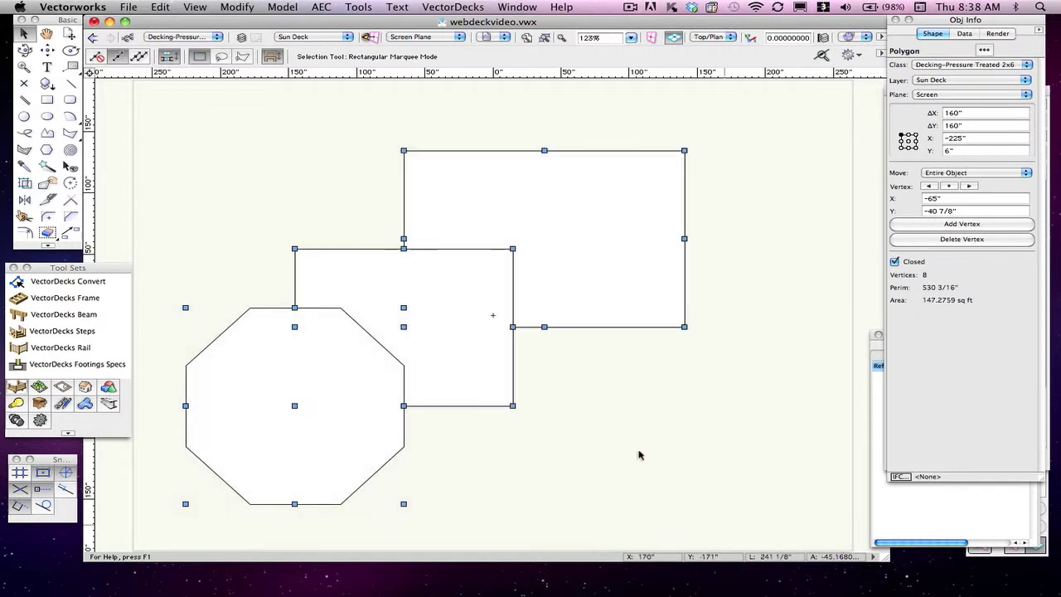
click(236, 7)
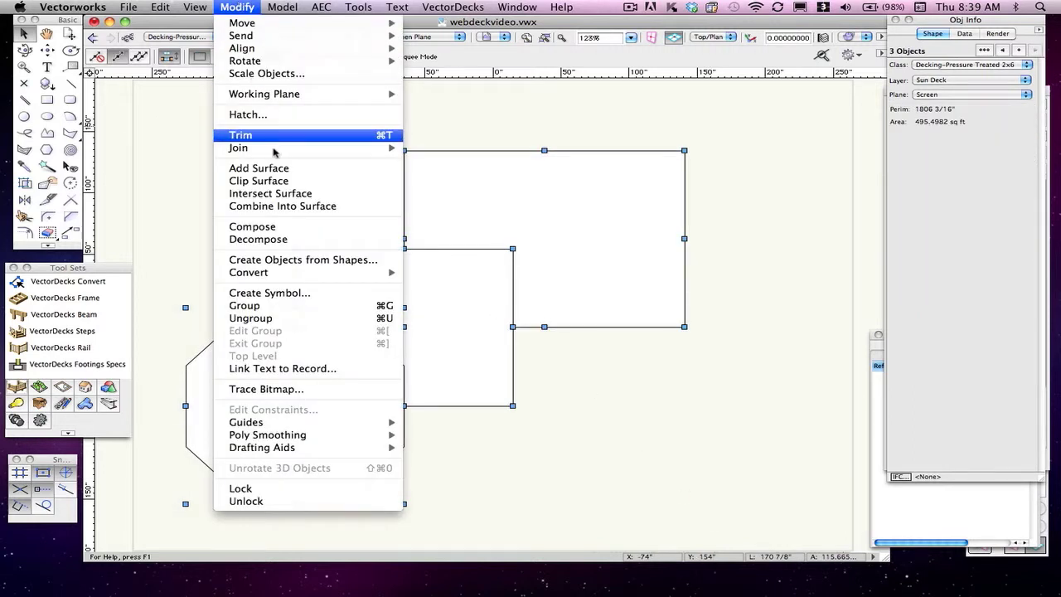
click(259, 169)
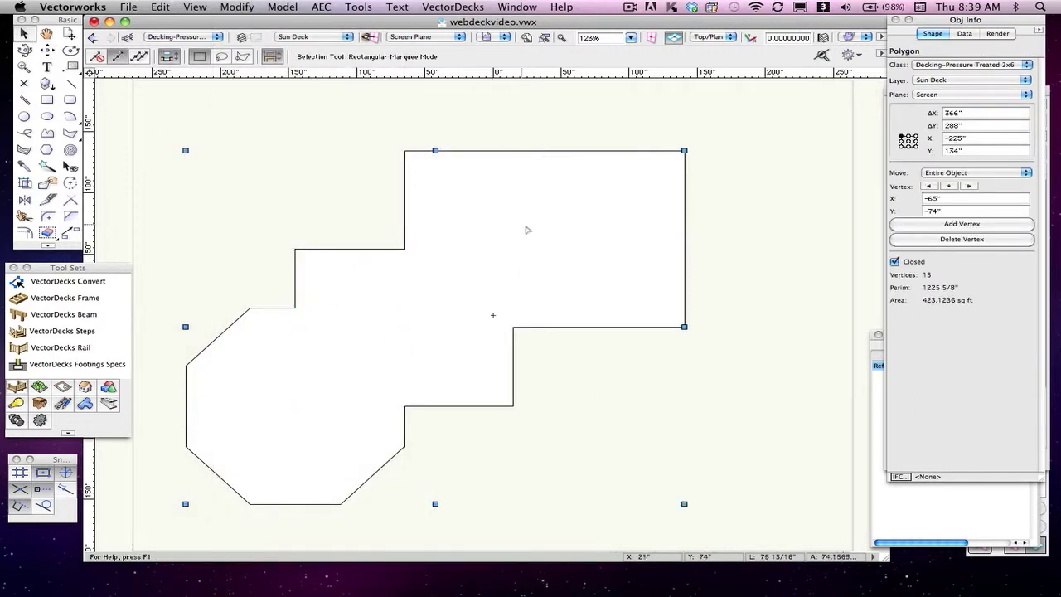
drag(522, 231, 596, 210)
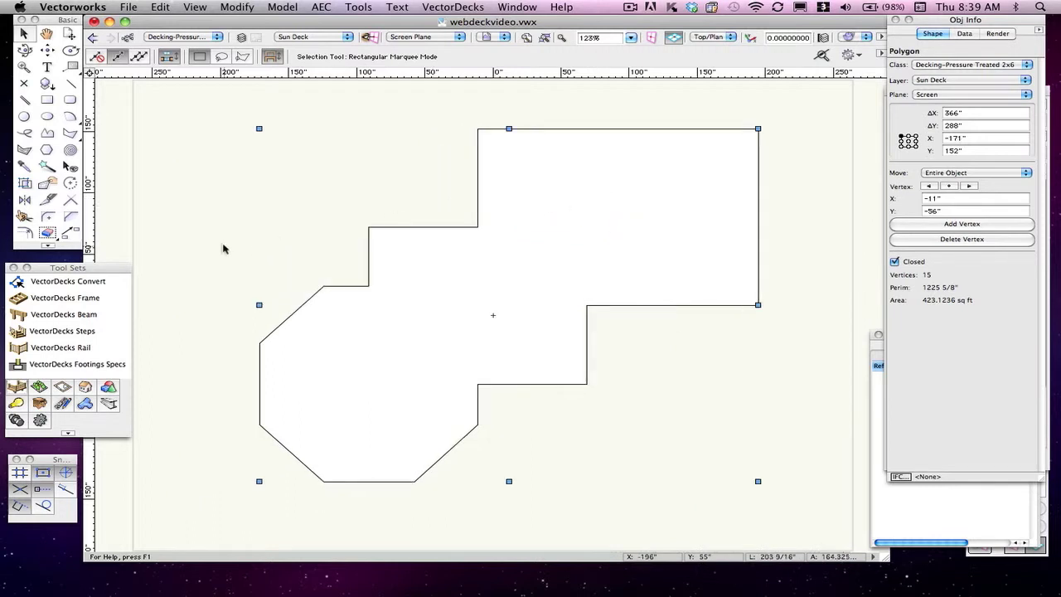
Chamfer the lower-right corners of the outline's upper and middle sections by 24" on both lines.
click(70, 215)
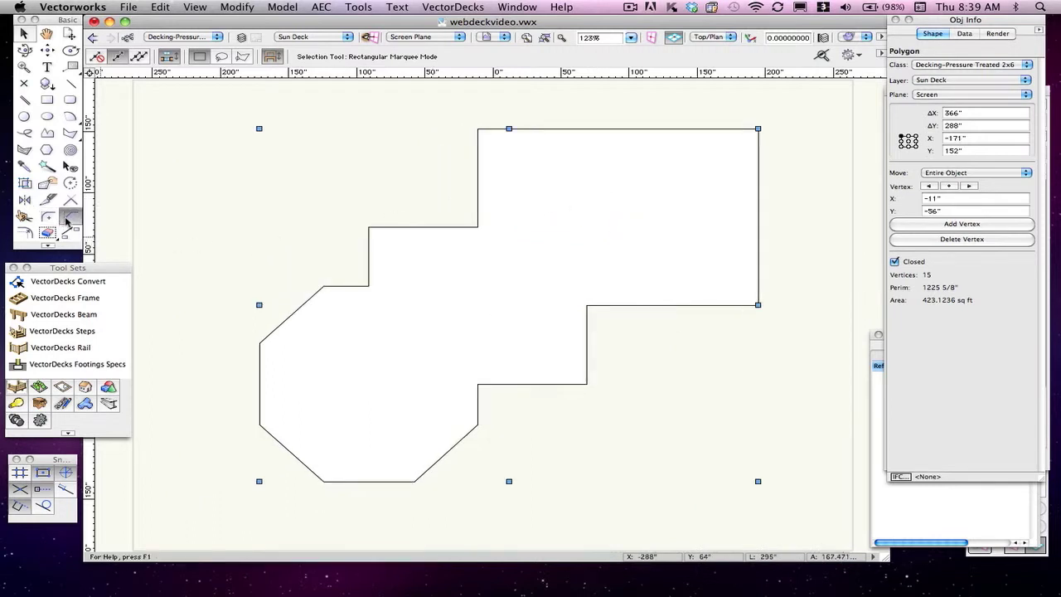
click(720, 305)
click(758, 280)
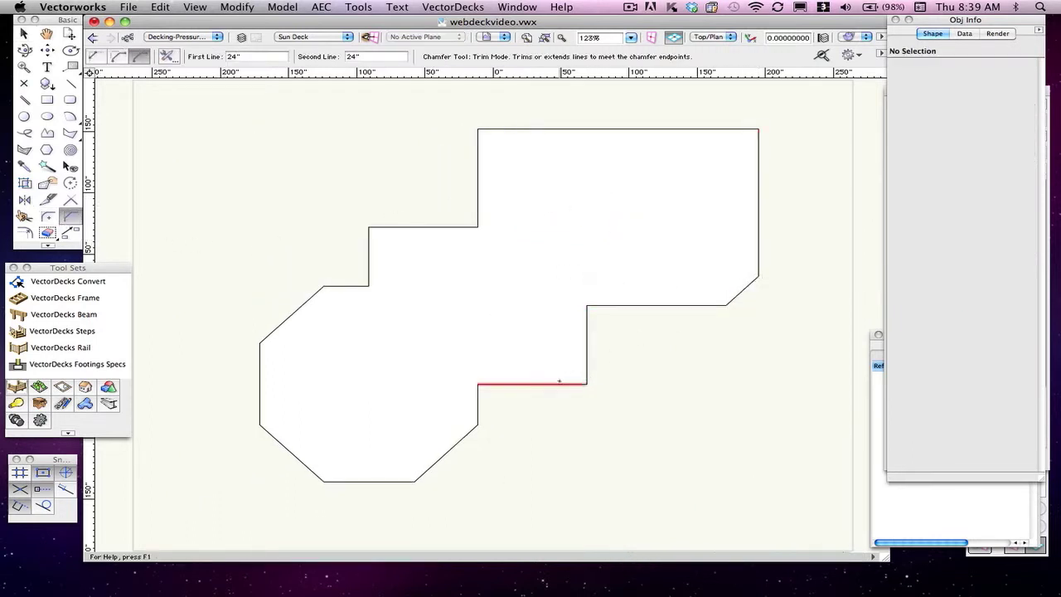
click(588, 357)
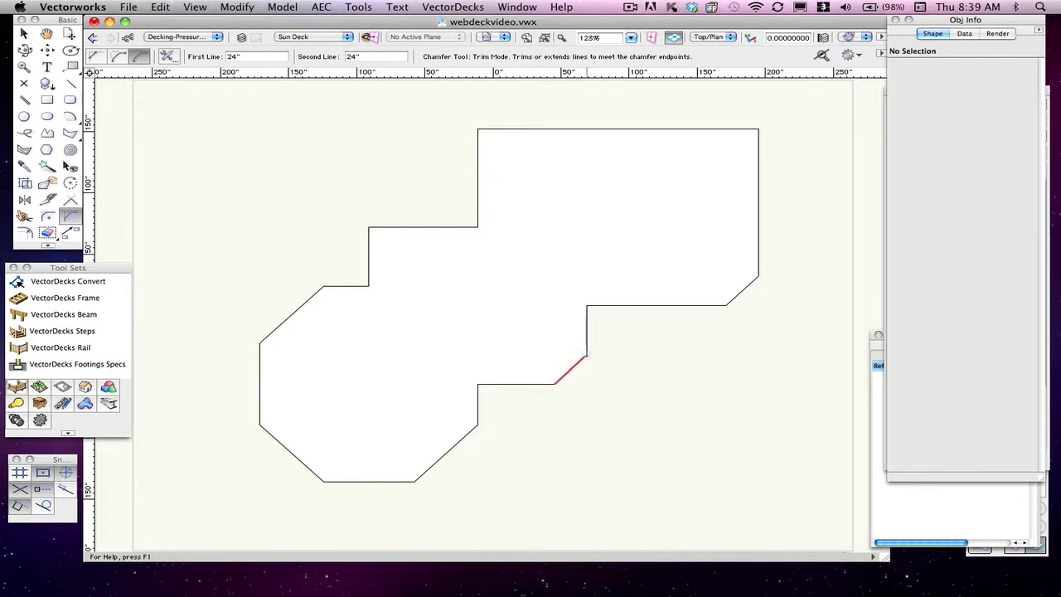
Move the chamfered outline up about 11 1/2" and convert it to a VectorDecks Frame.
click(23, 33)
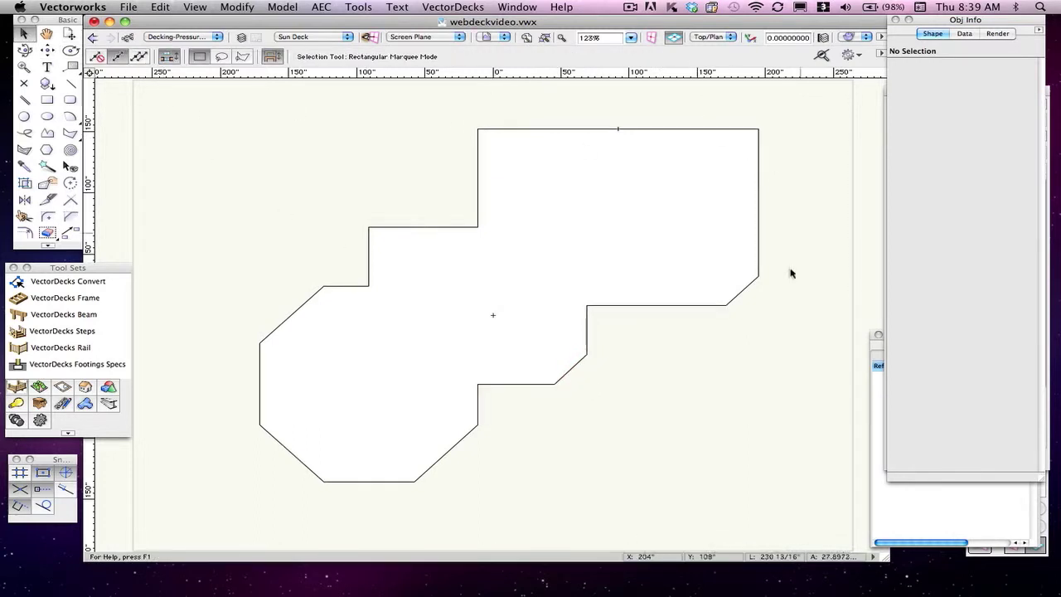
click(569, 256)
mouse_move(568, 257)
mouse_down()
mouse_move(568, 240)
mouse_move(574, 246)
mouse_up()
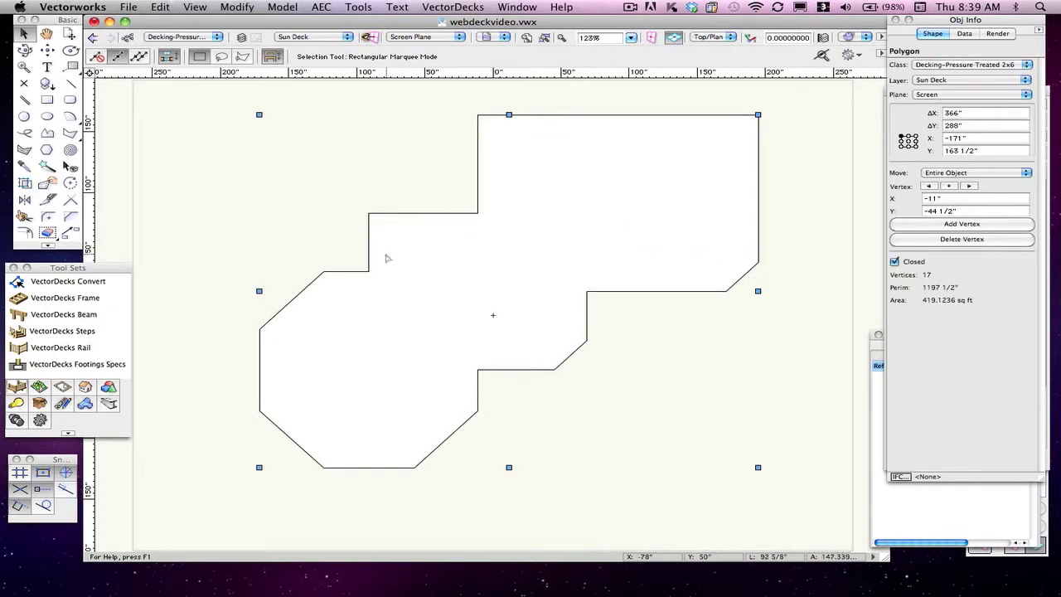
click(70, 281)
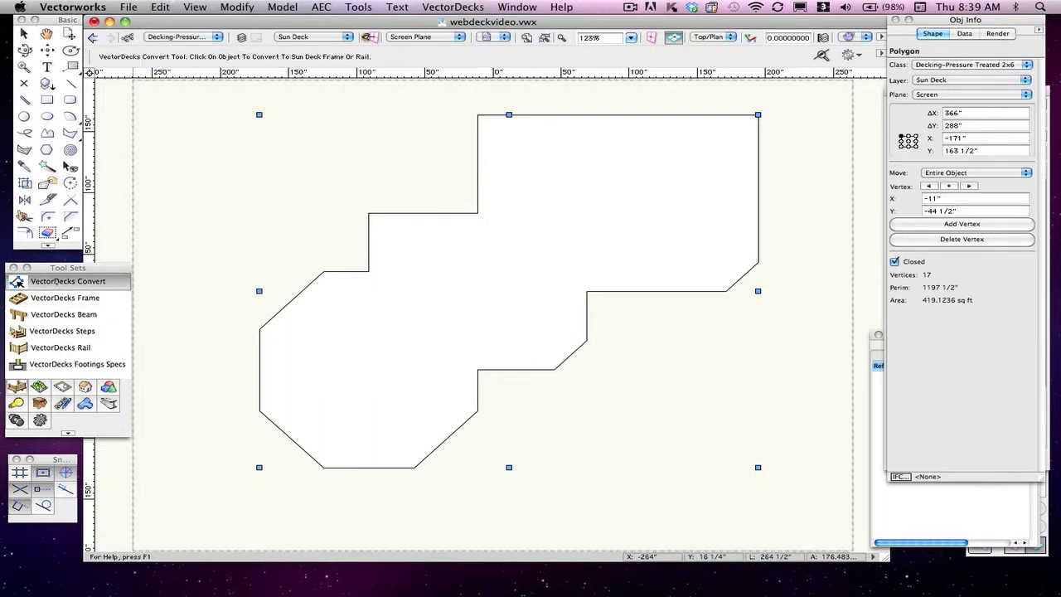
click(533, 246)
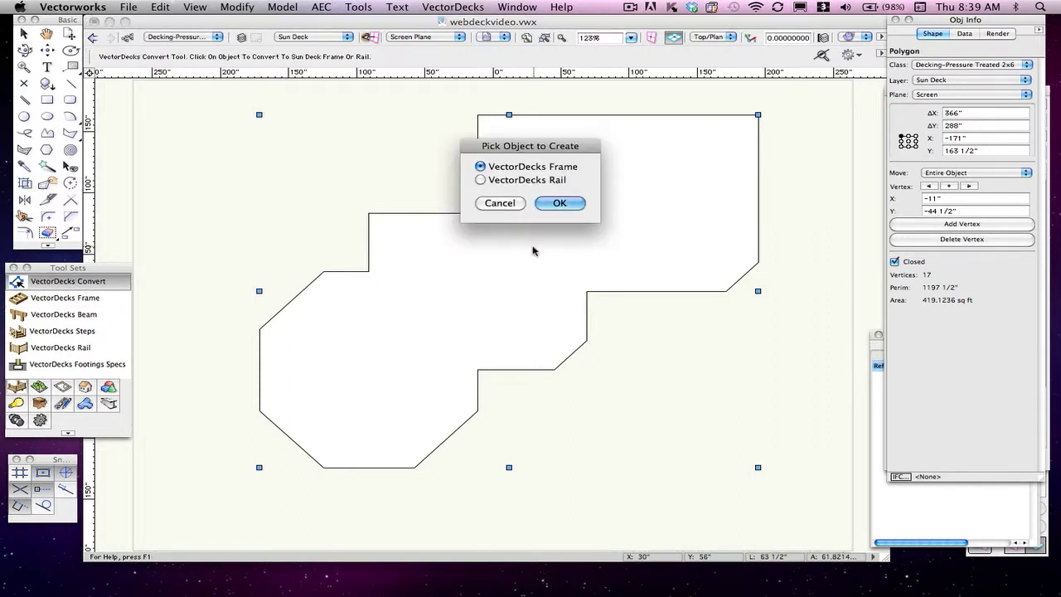
click(559, 203)
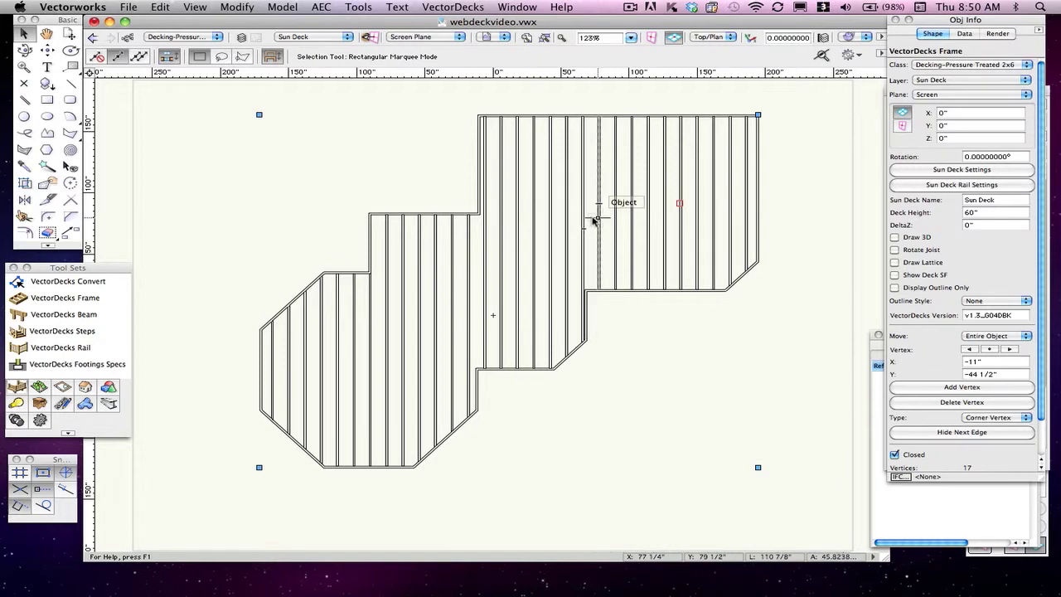
Reshape the deck frame by moving the vertices of the upper section's right edge with an X offset of -24".
key(shift+r)
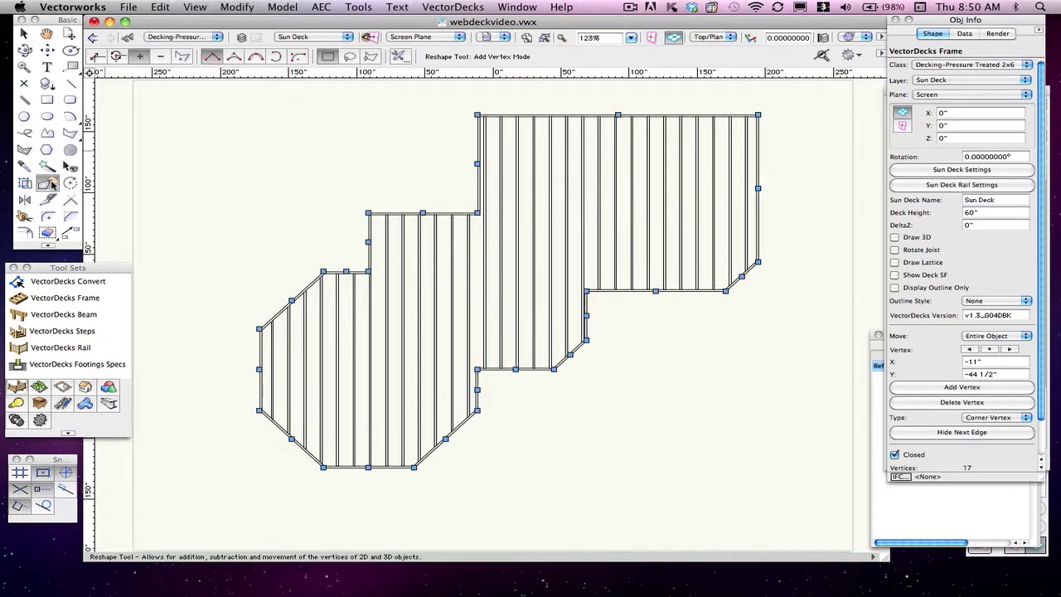
drag(810, 99, 695, 319)
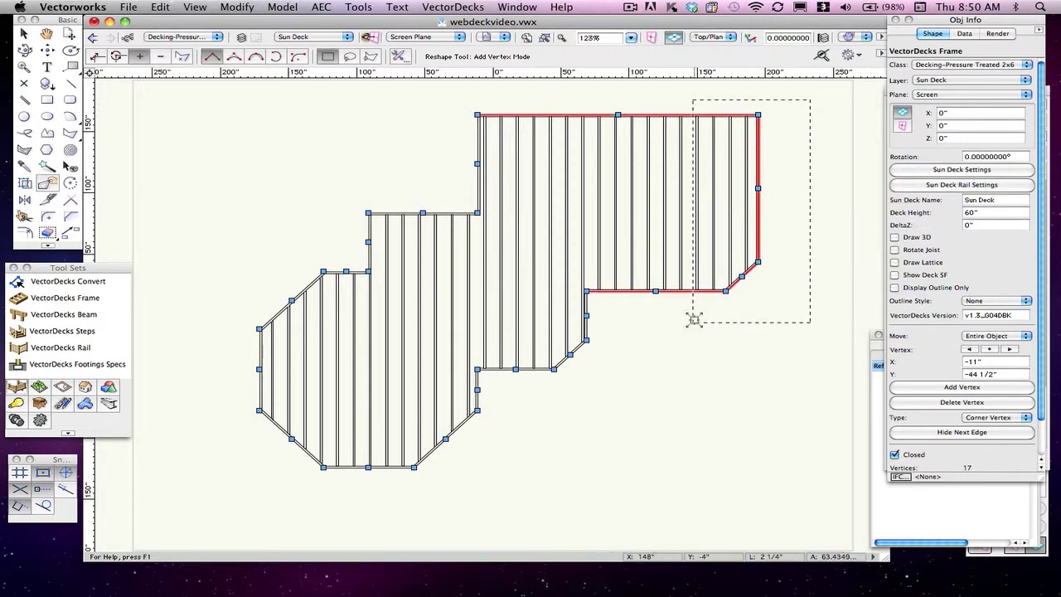
key(super+m)
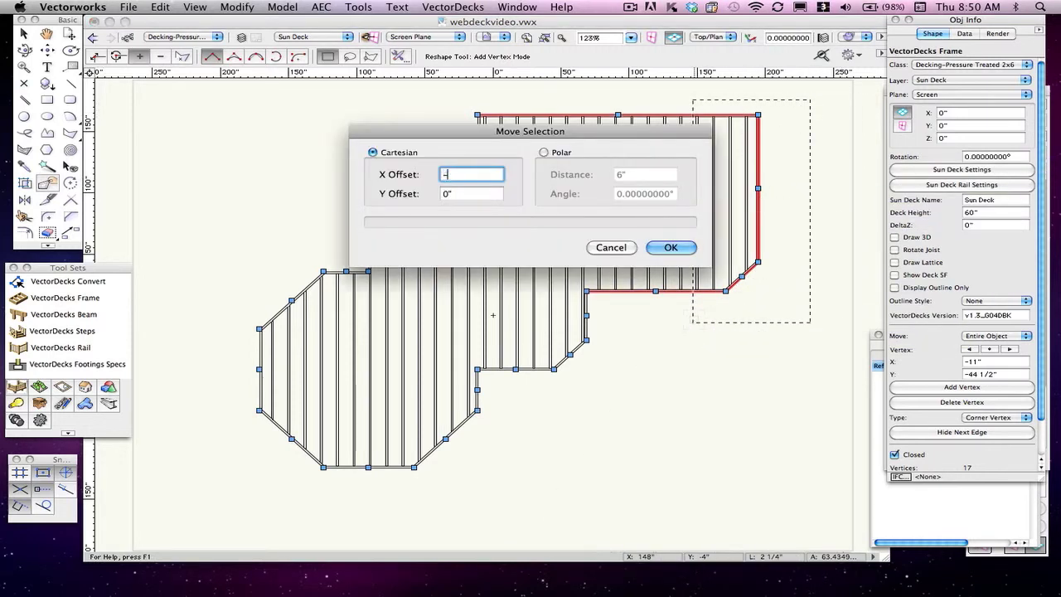
text(-24)
key(Return)
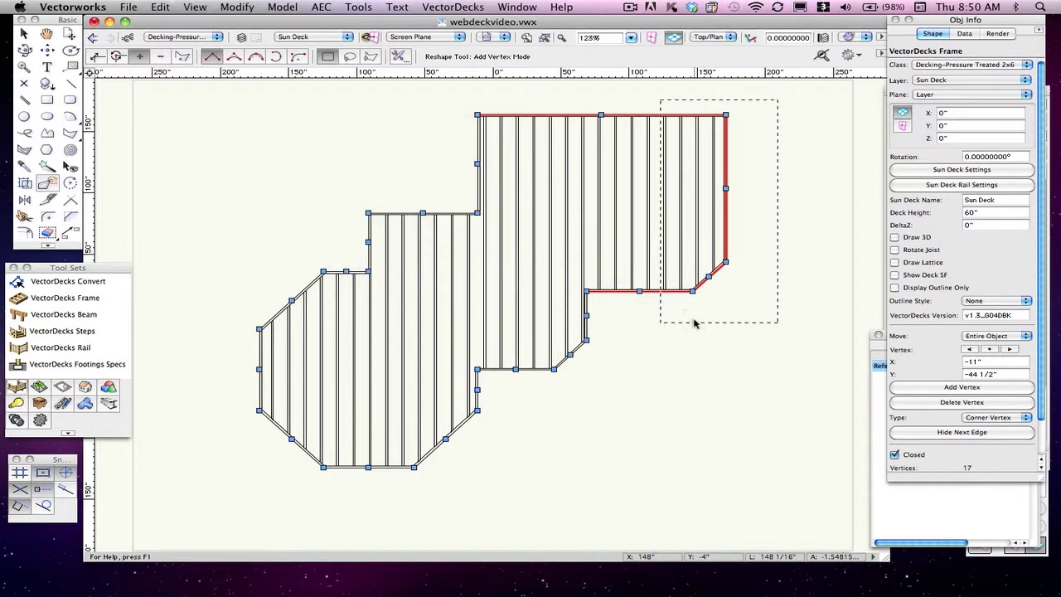
Reshape the deck frame by moving the vertices at the middle section's right edge and chamfer with an X offset of 6".
drag(606, 405, 534, 265)
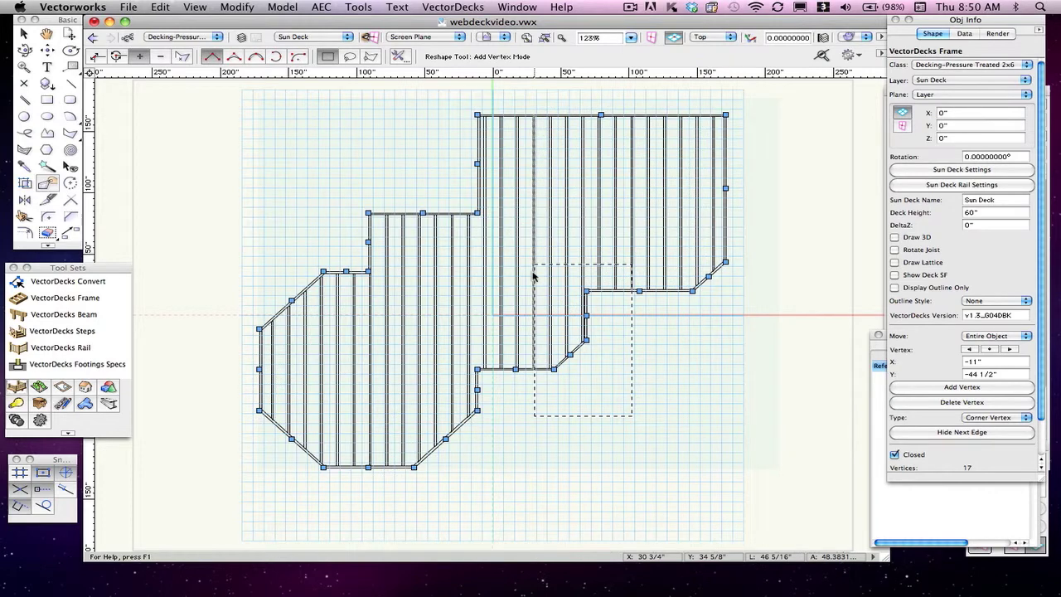
key(super+m)
key(Return)
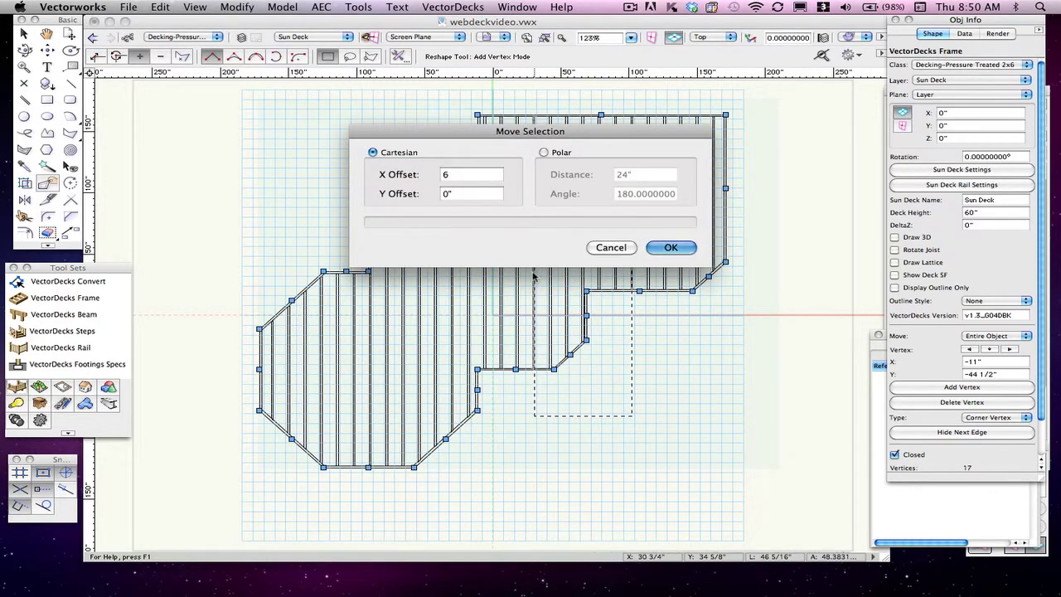
key(x)
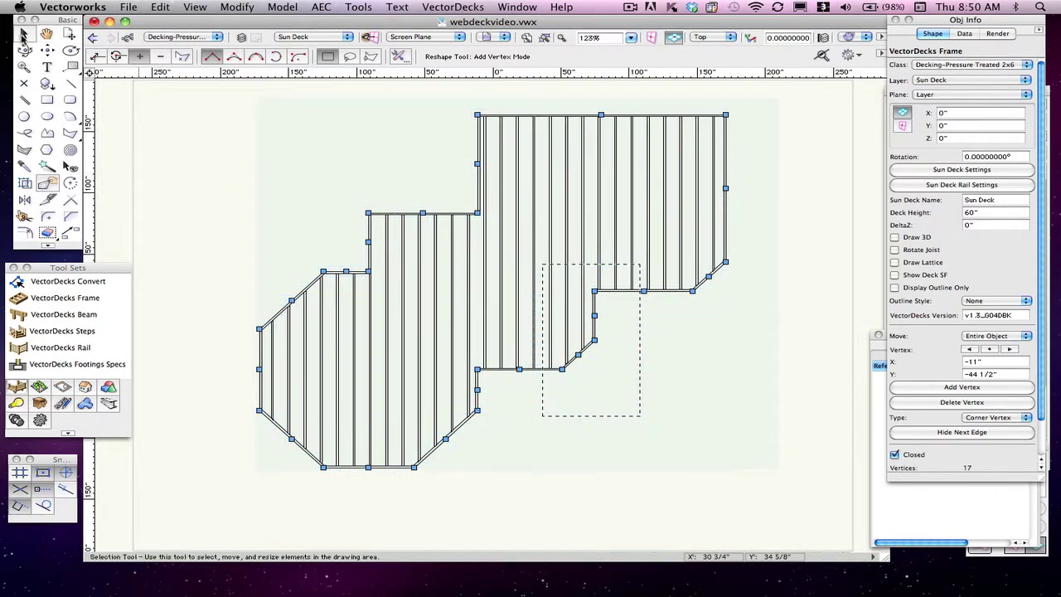
click(403, 152)
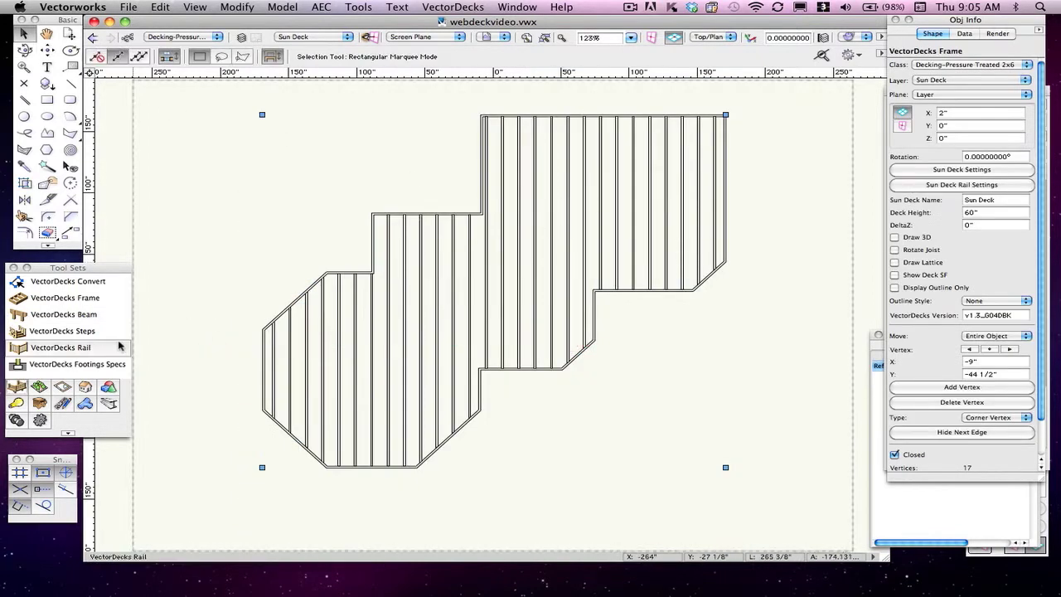
Place two horizontal VectorDecks beams, about 160" across the octagonal section and about 244" from the left edge to the middle section's chamfer.
click(68, 319)
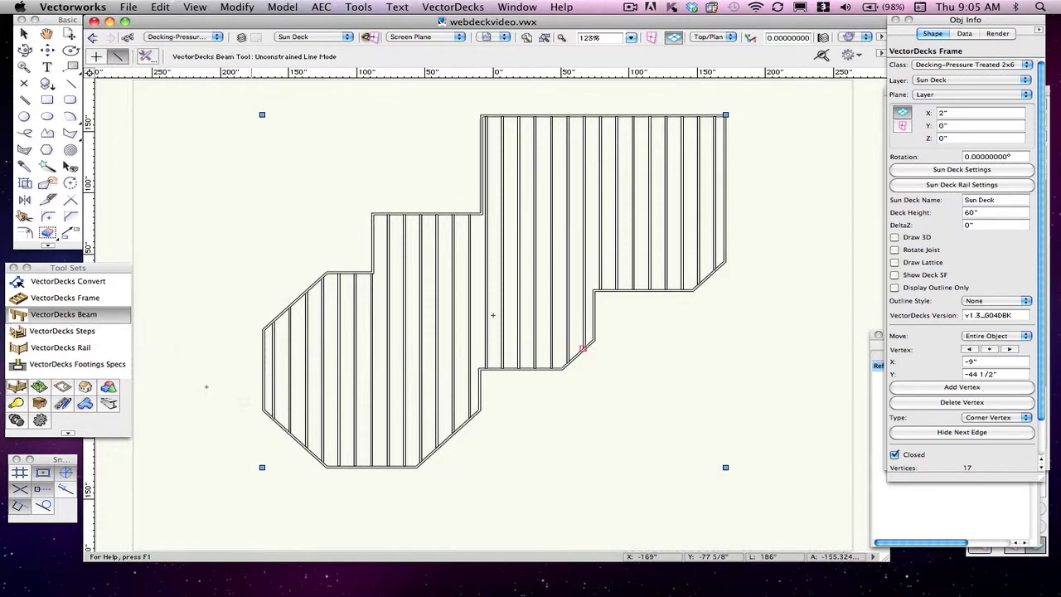
click(262, 410)
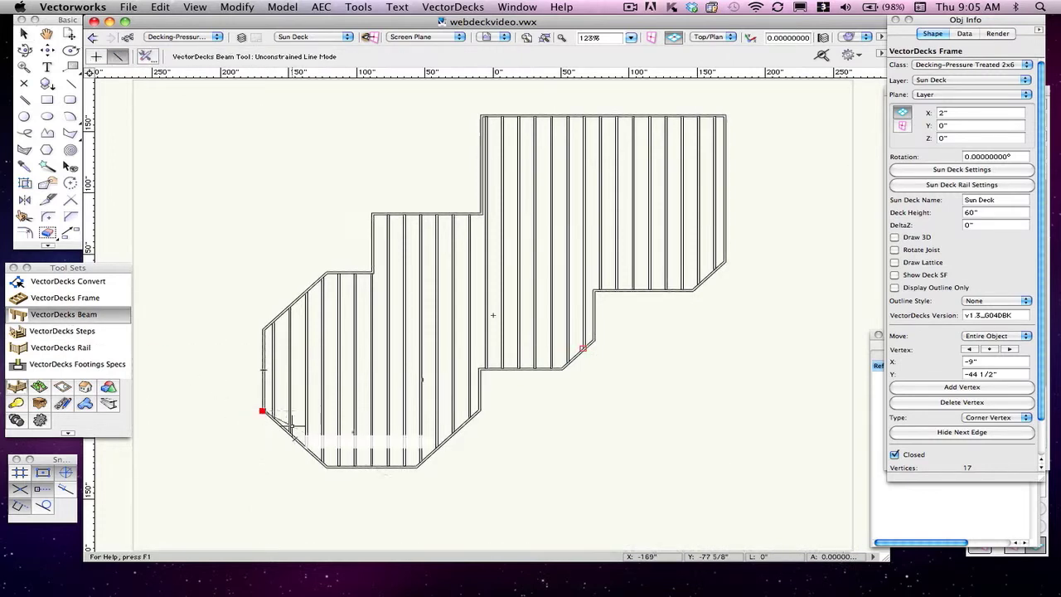
click(480, 410)
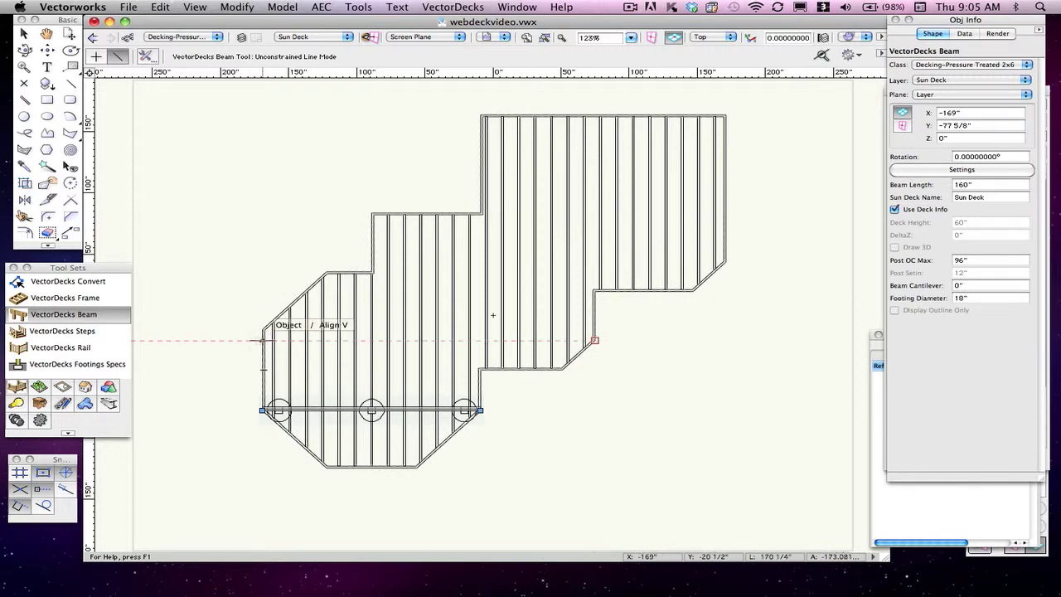
click(261, 339)
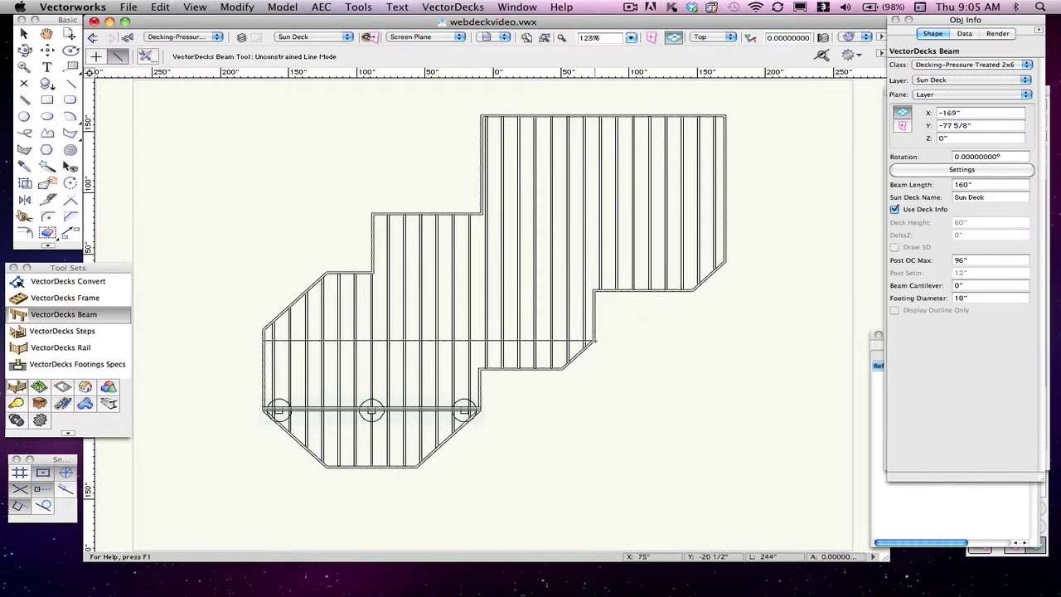
click(595, 339)
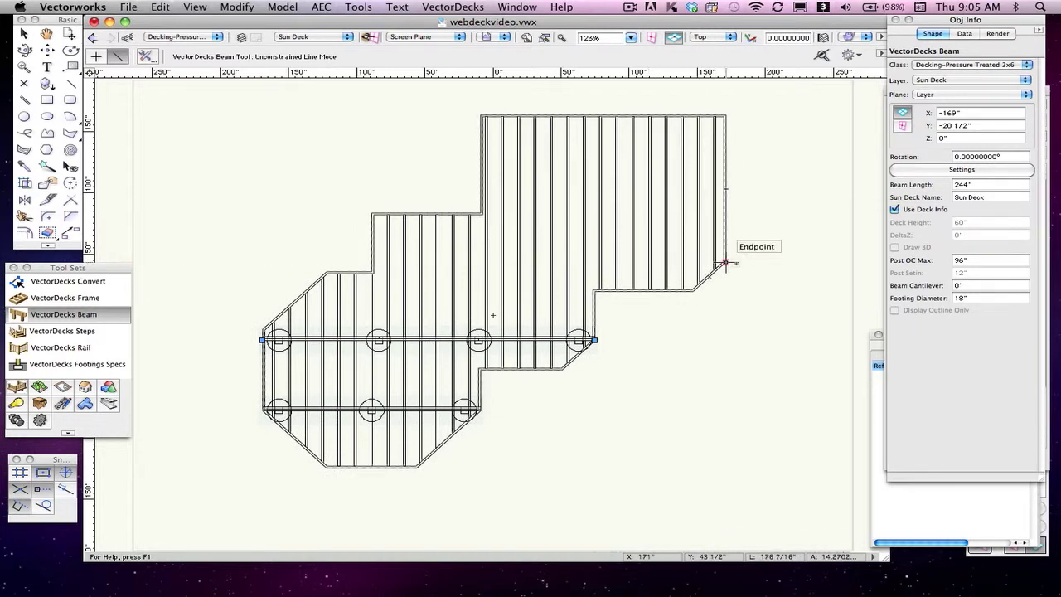
Place a horizontal VectorDecks beam about 177" long across the upper deck section, ending at the upper end of its chamfer.
click(479, 261)
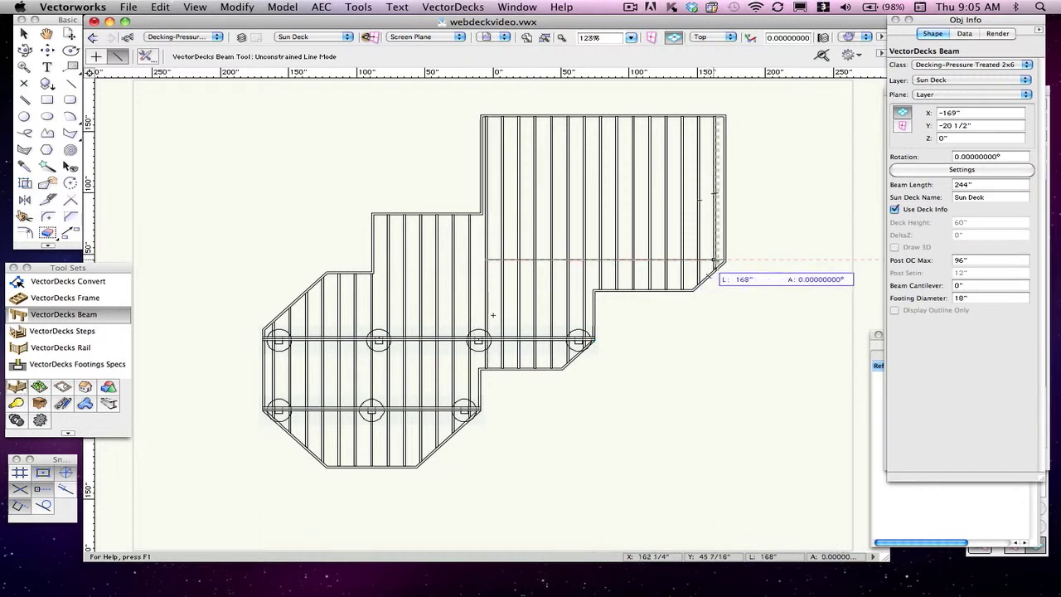
click(725, 261)
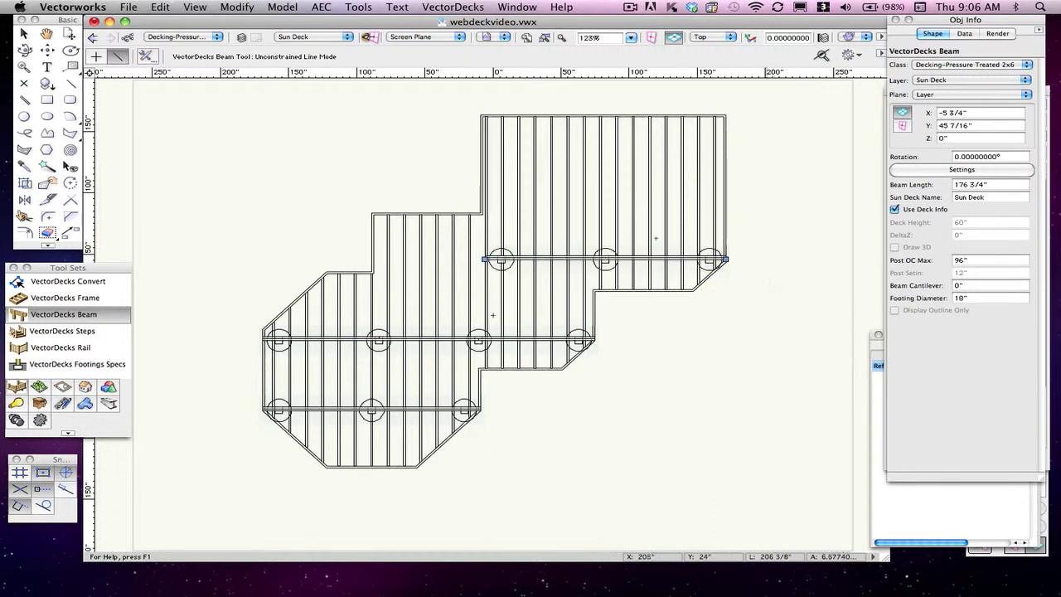
key(x)
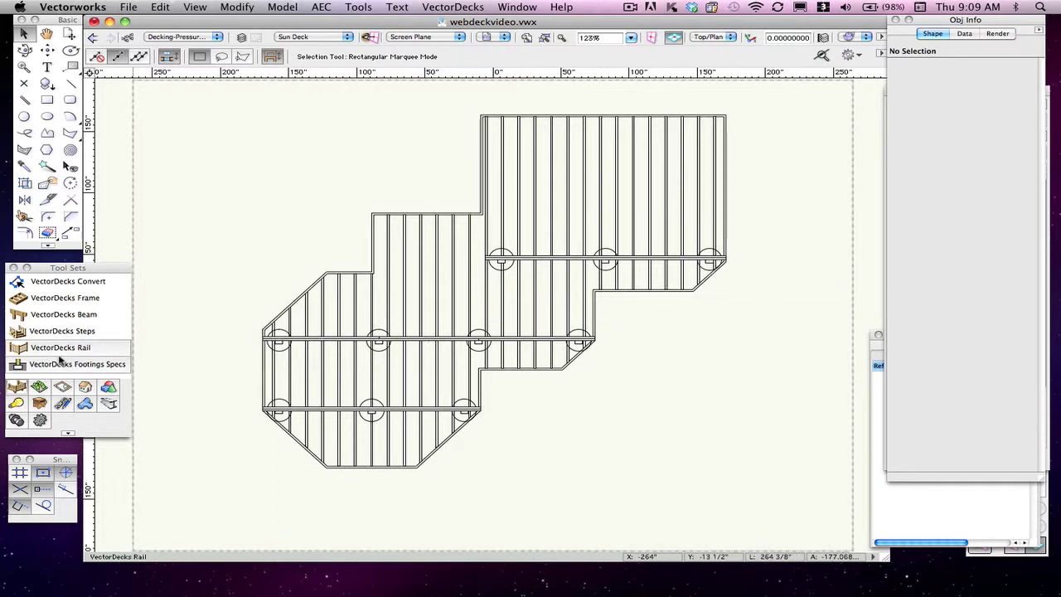
Insert VectorDecks Steps at X 114 1/4", Y 21" on the upper section's lower edge, with 0° rotation so they lead away from the deck.
click(19, 333)
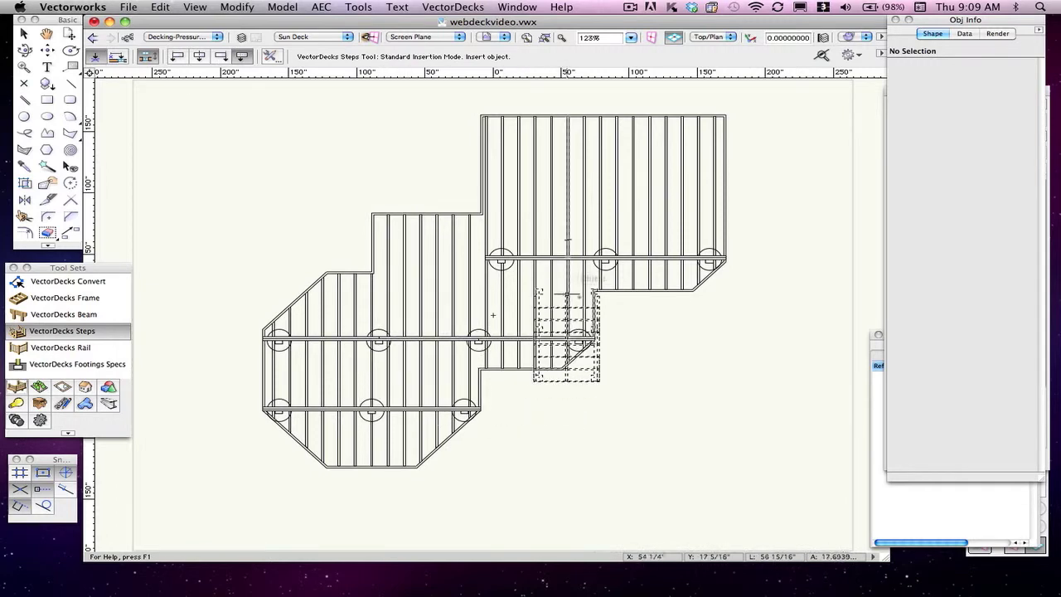
scroll(642, 289, up, 5)
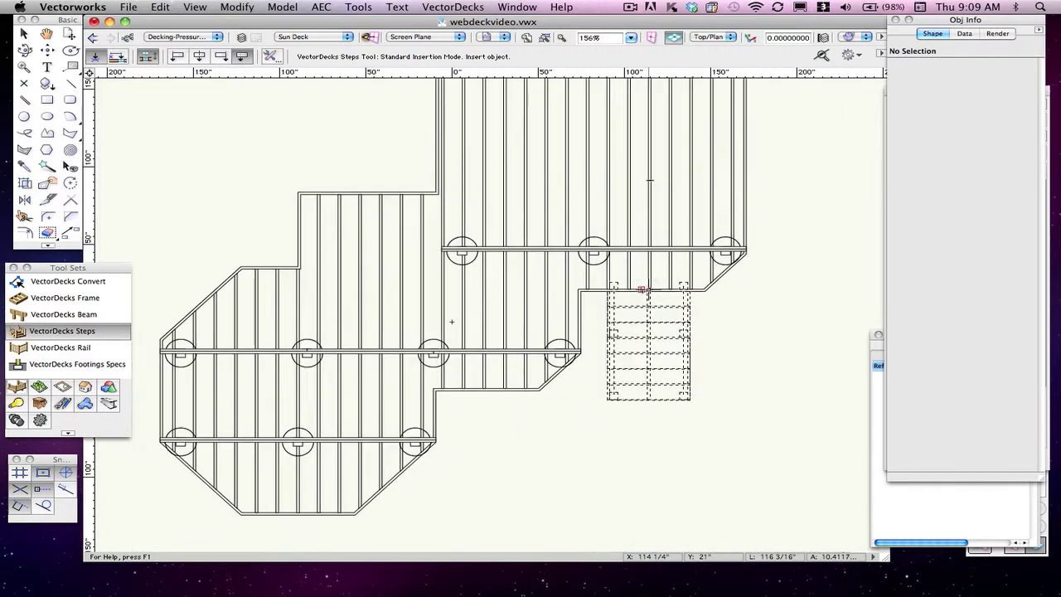
scroll(649, 289, up, 5)
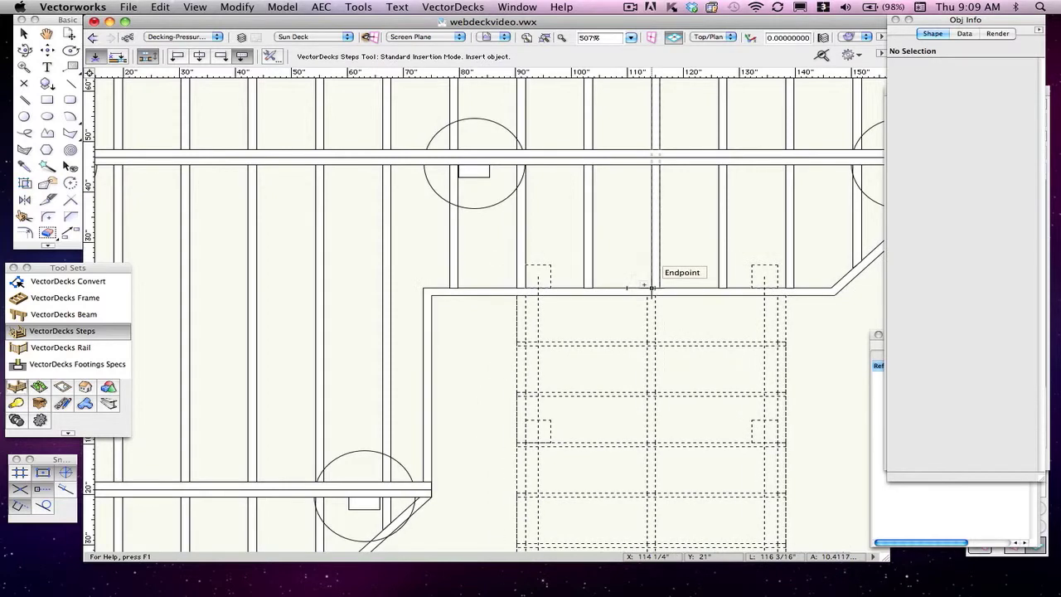
click(650, 287)
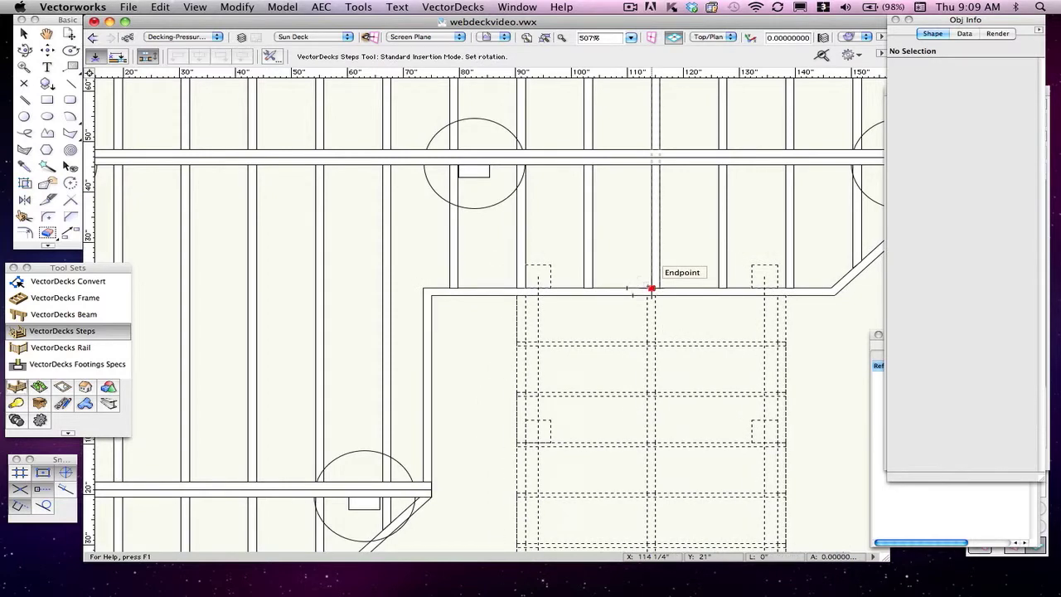
scroll(650, 288, down, 5)
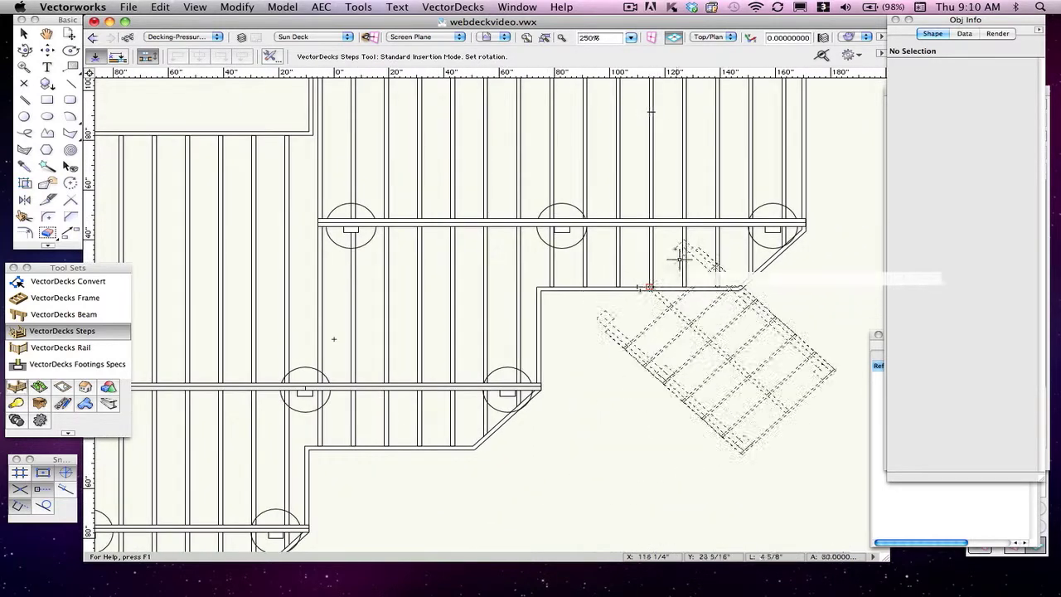
click(738, 287)
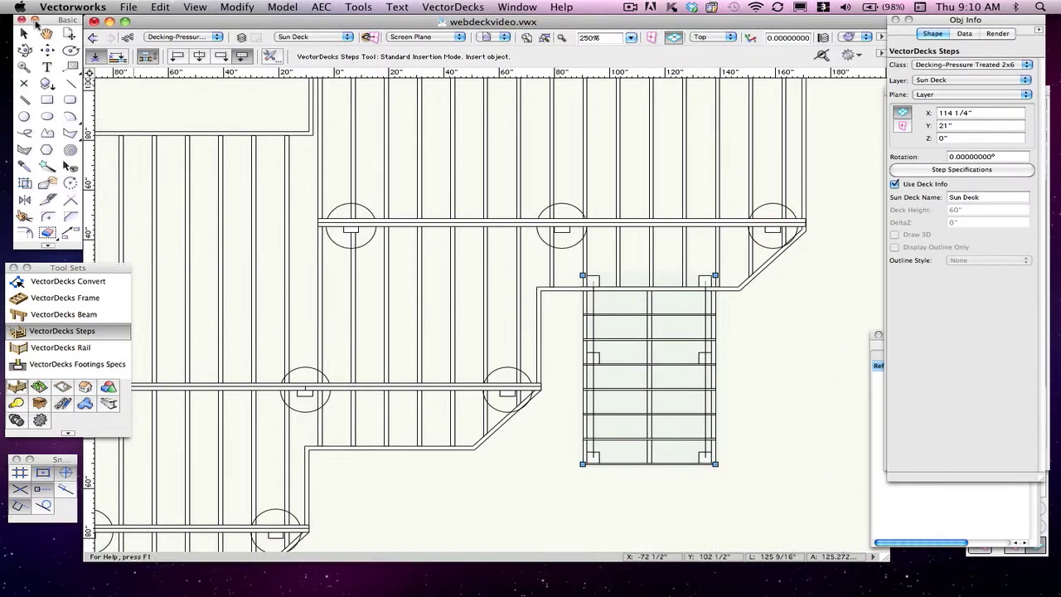
key(x)
scroll(493, 298, down, 1)
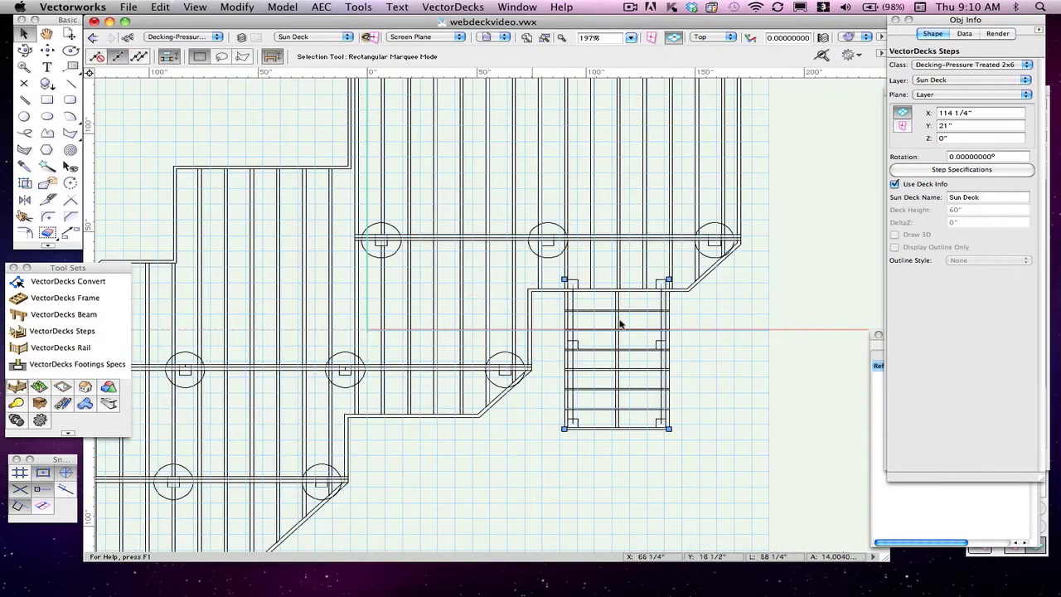
scroll(700, 328, down, 1)
scroll(701, 329, down, 2)
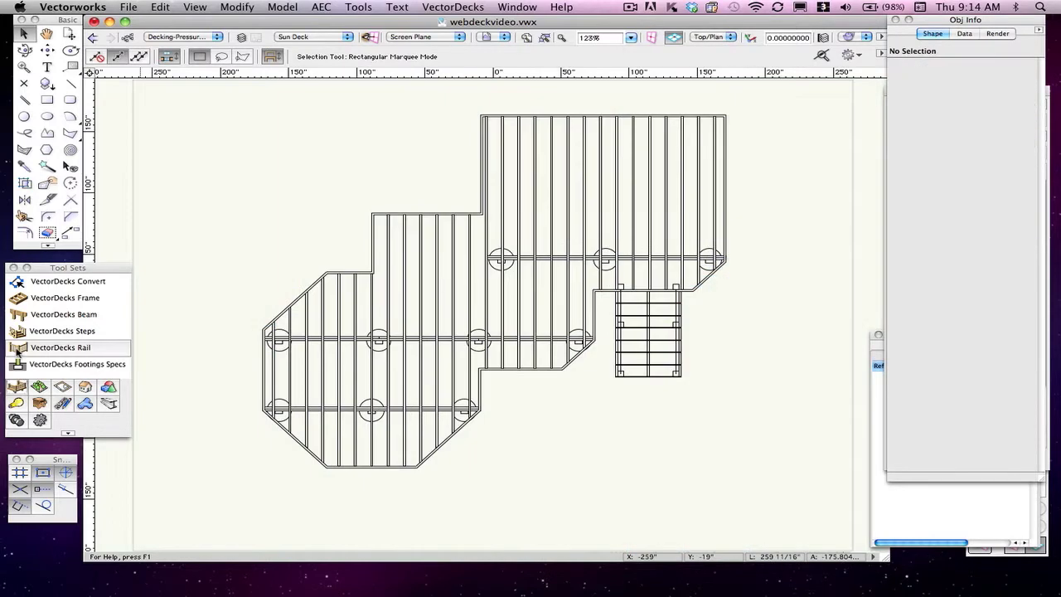
Draw a VectorDecks rail from the upper section's upper-right corner down its right edge and around the chamfer to the stairs' right post.
click(60, 347)
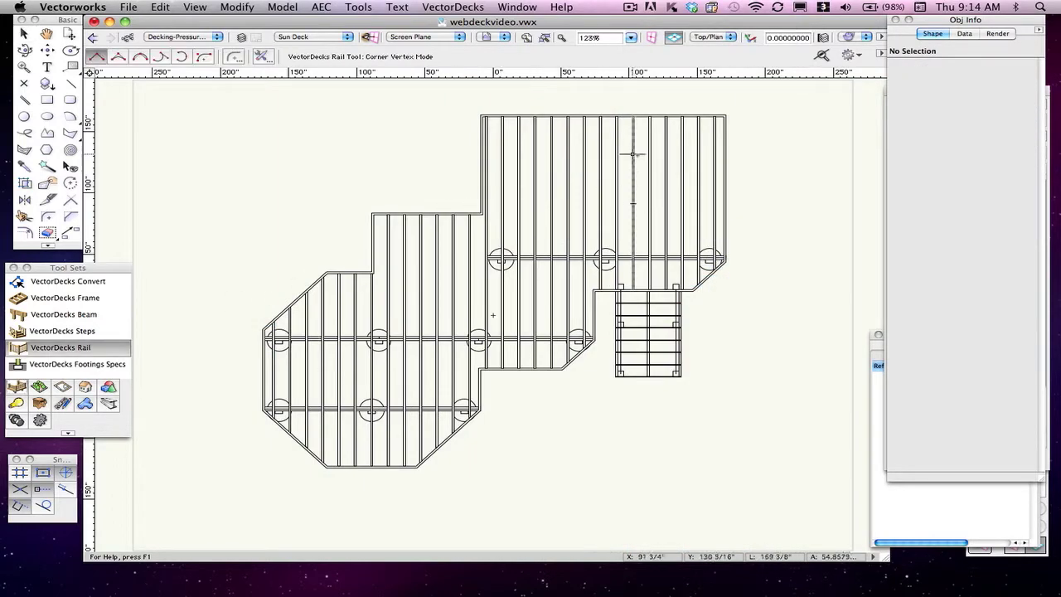
scroll(697, 165, up, 3)
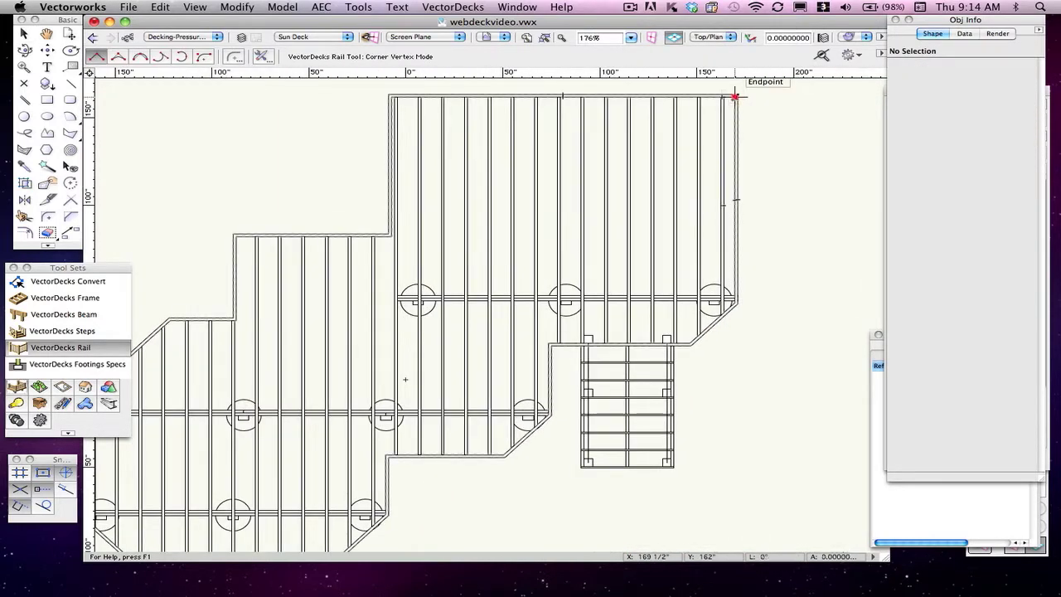
click(734, 96)
scroll(734, 298, up, 1)
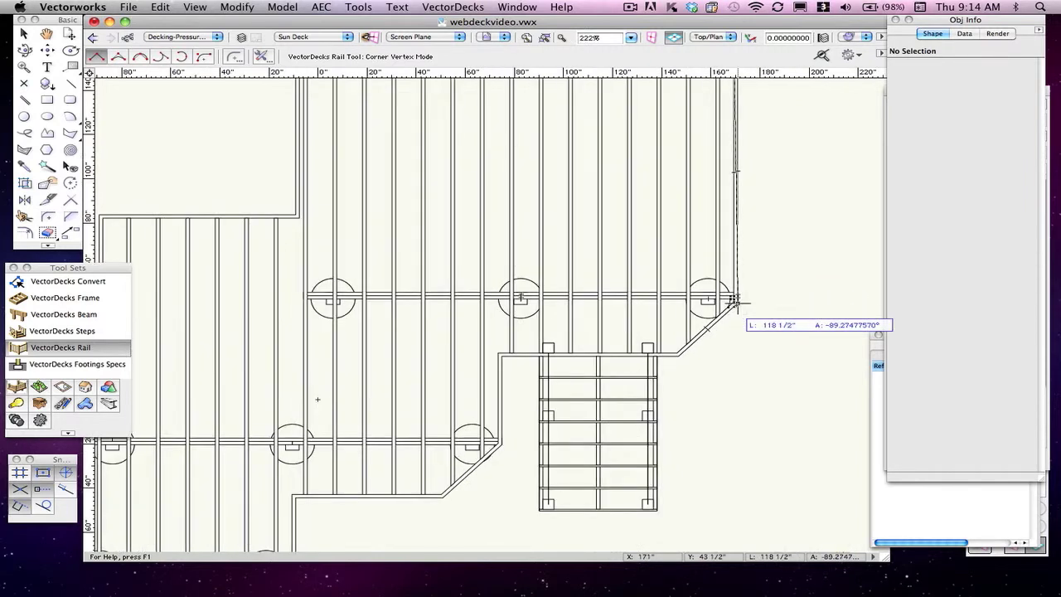
click(734, 300)
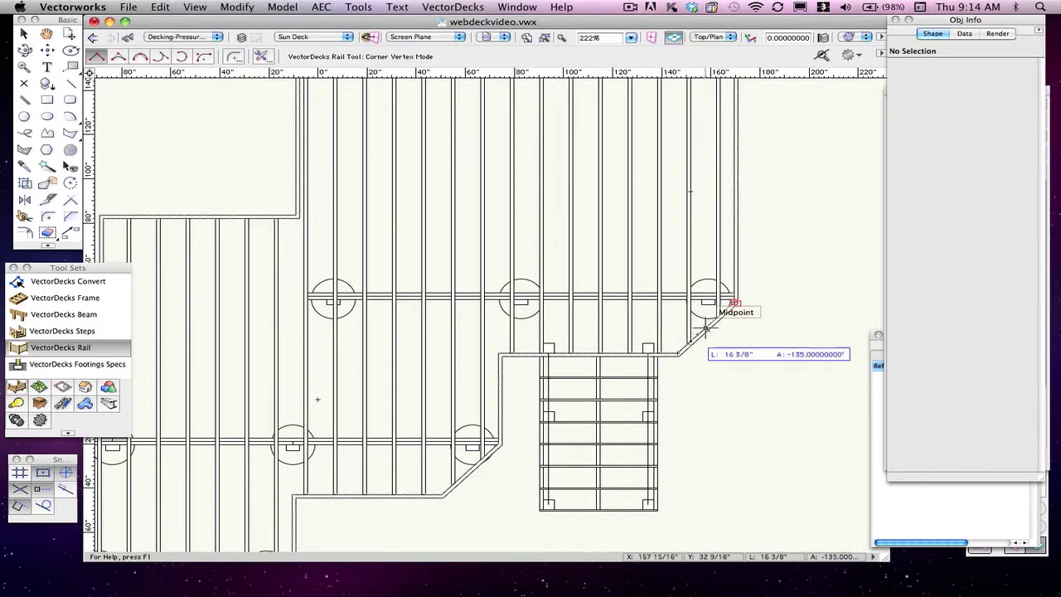
click(677, 354)
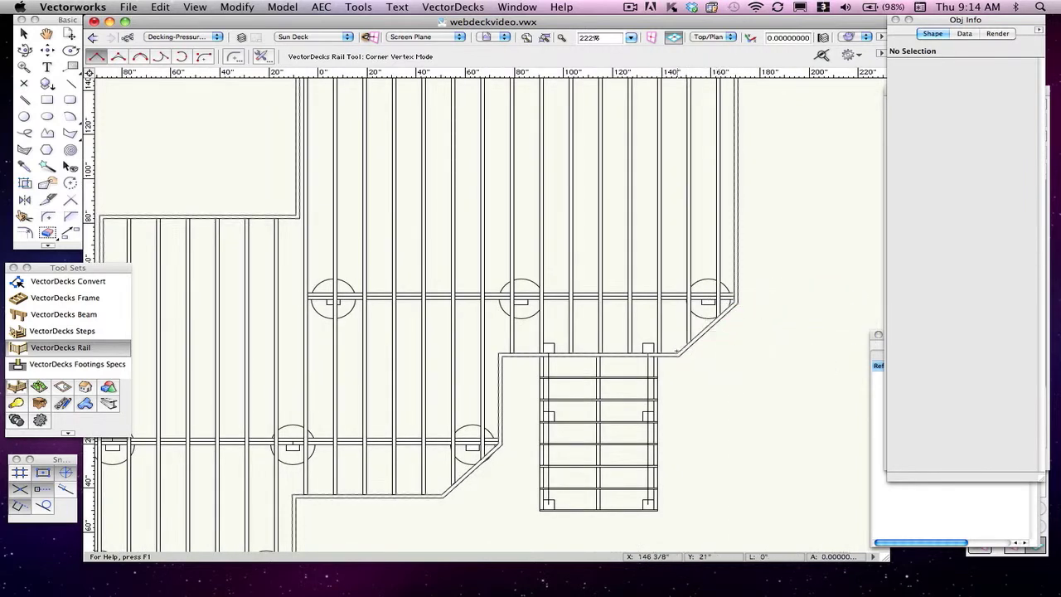
scroll(619, 358, down, 1)
scroll(629, 357, up, 2)
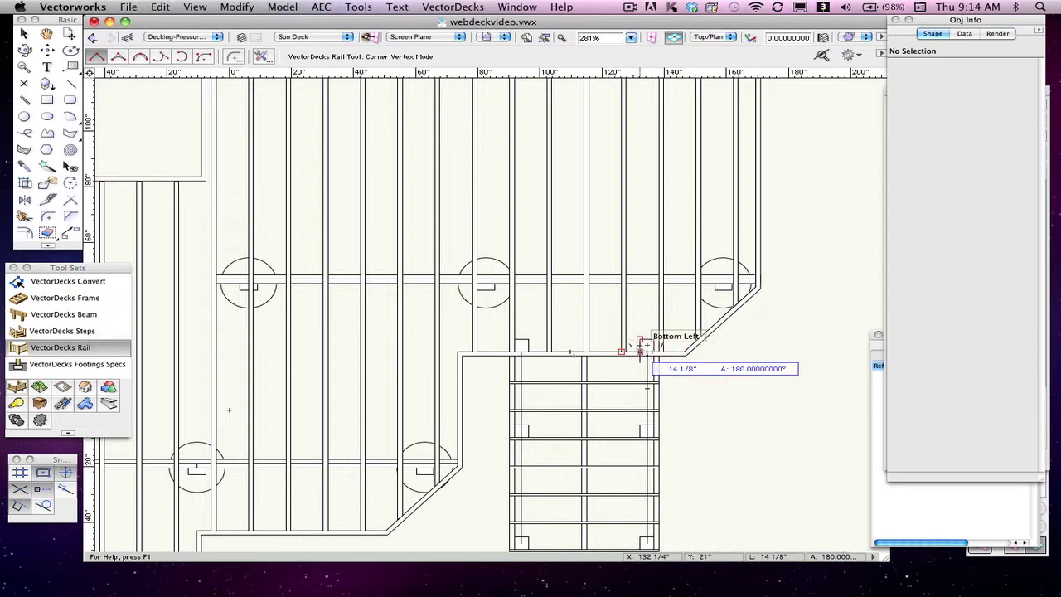
double_click(639, 349)
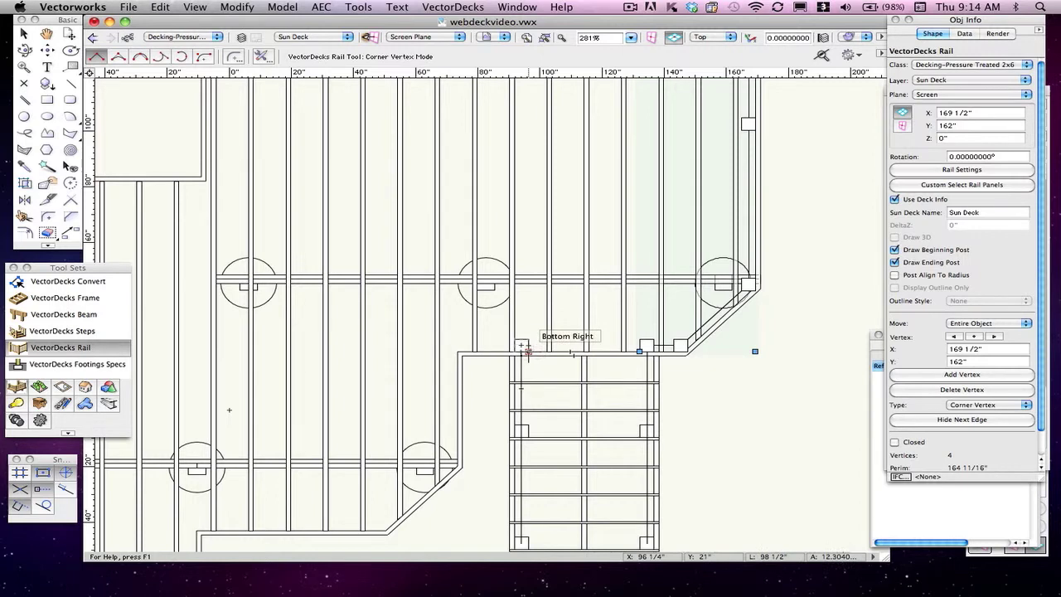
Start a second VectorDecks rail at the stairs' left post and follow the middle section's edges and chamfer to the octagon's lower edge.
drag(525, 351, 457, 351)
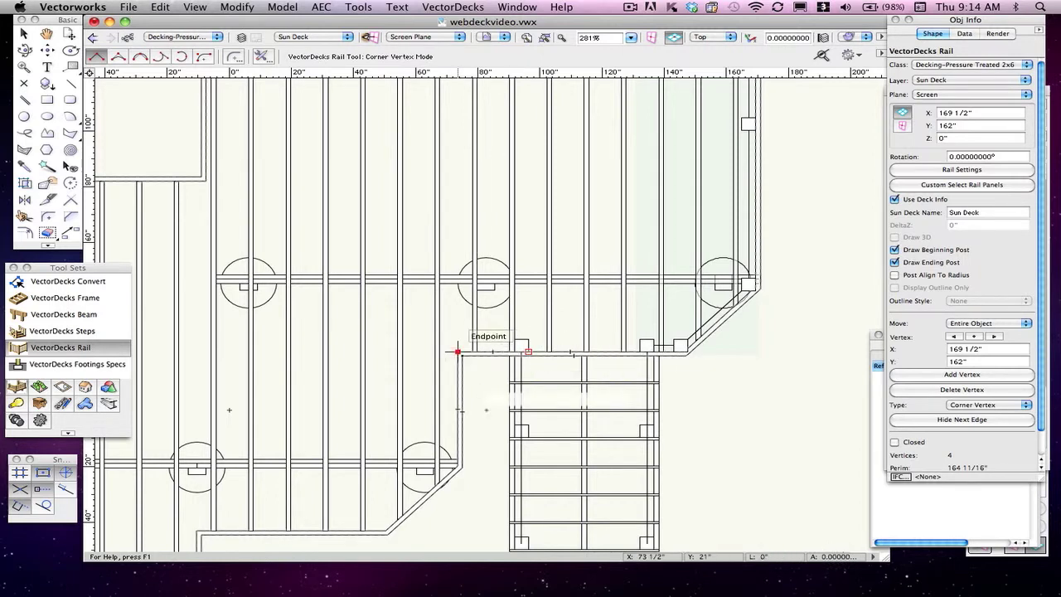
click(459, 466)
key(space)
drag(423, 478, 527, 363)
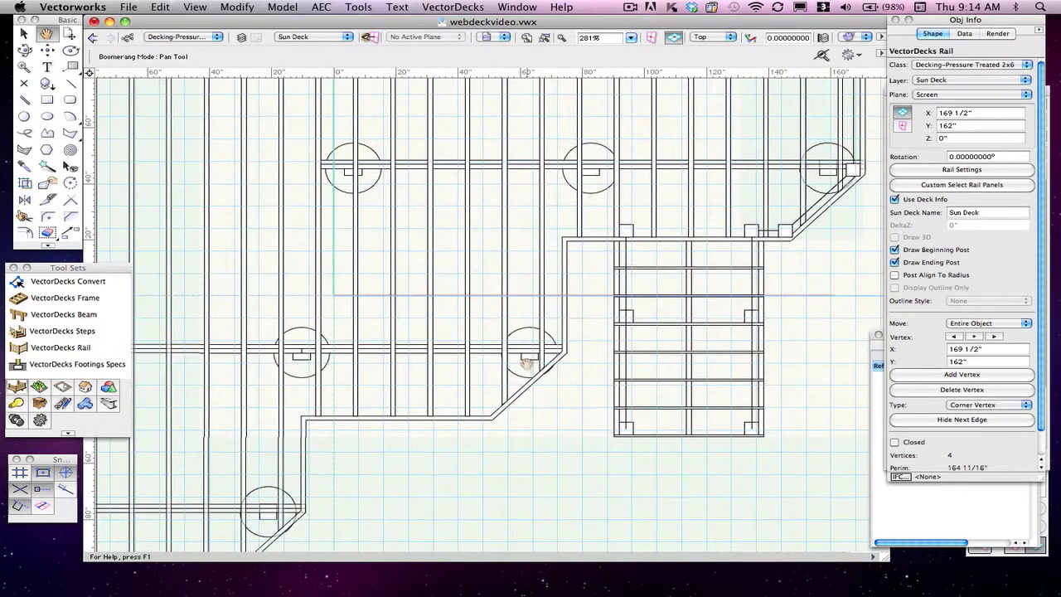
click(490, 416)
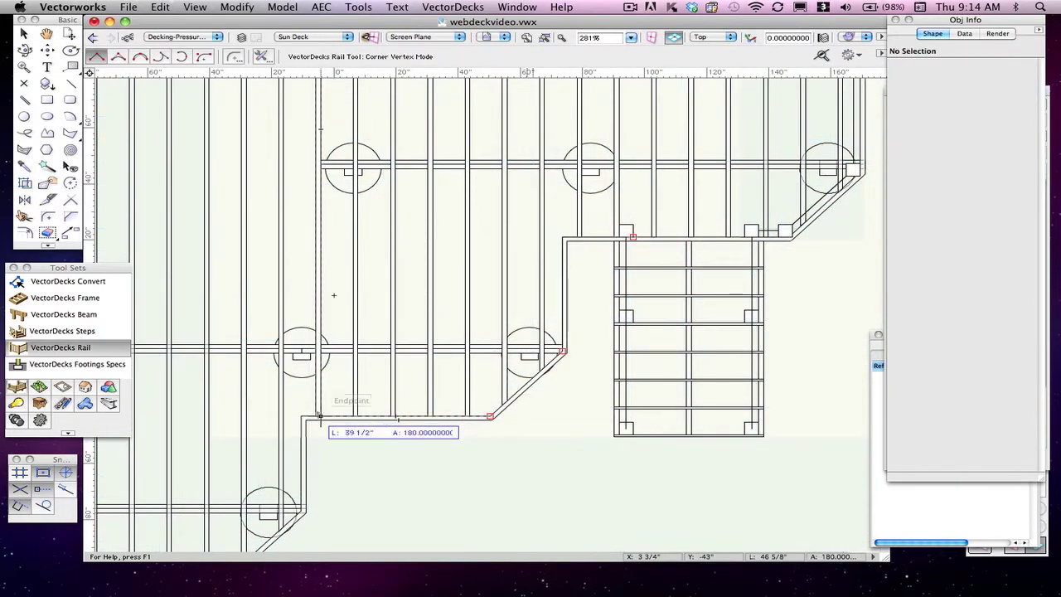
key(space)
drag(308, 424, 483, 267)
click(475, 263)
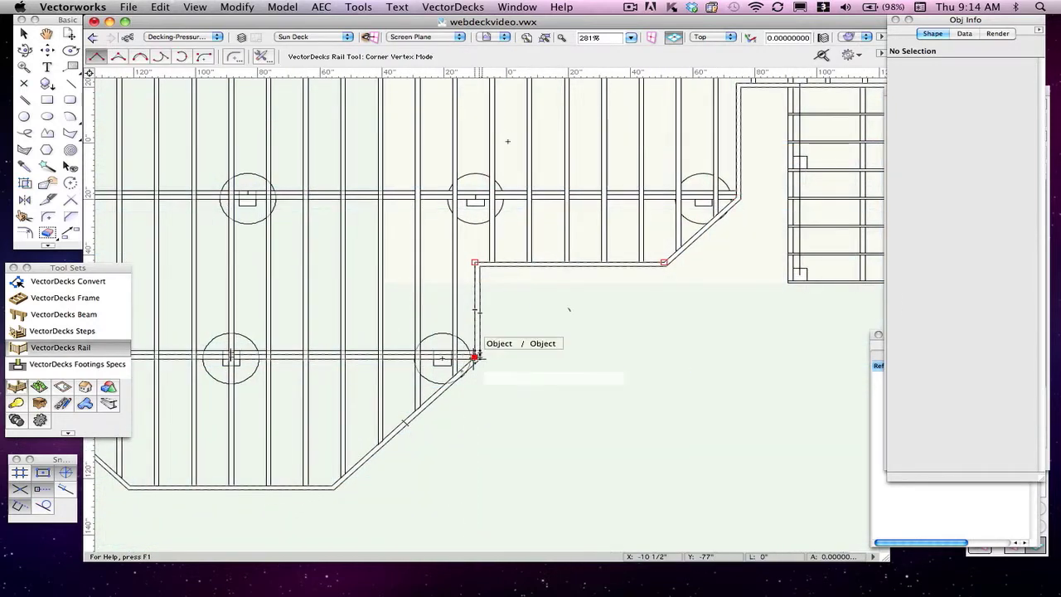
click(475, 356)
double_click(332, 486)
Continue the rail around the octagonal section's lower, left and upper edges and finish it at the middle section's upper-left corner.
key(space)
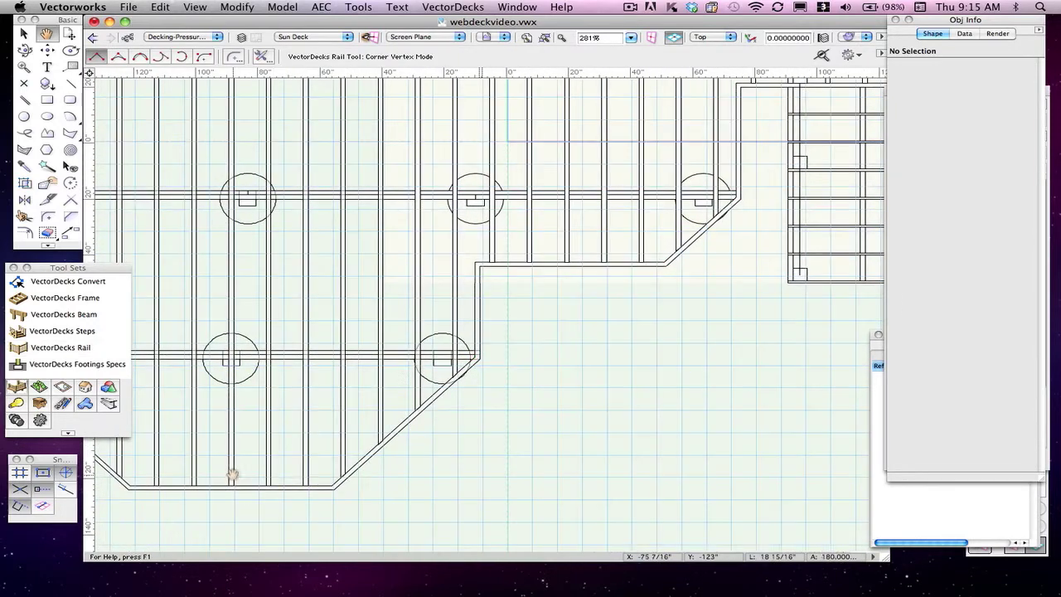
drag(233, 474, 535, 465)
click(431, 477)
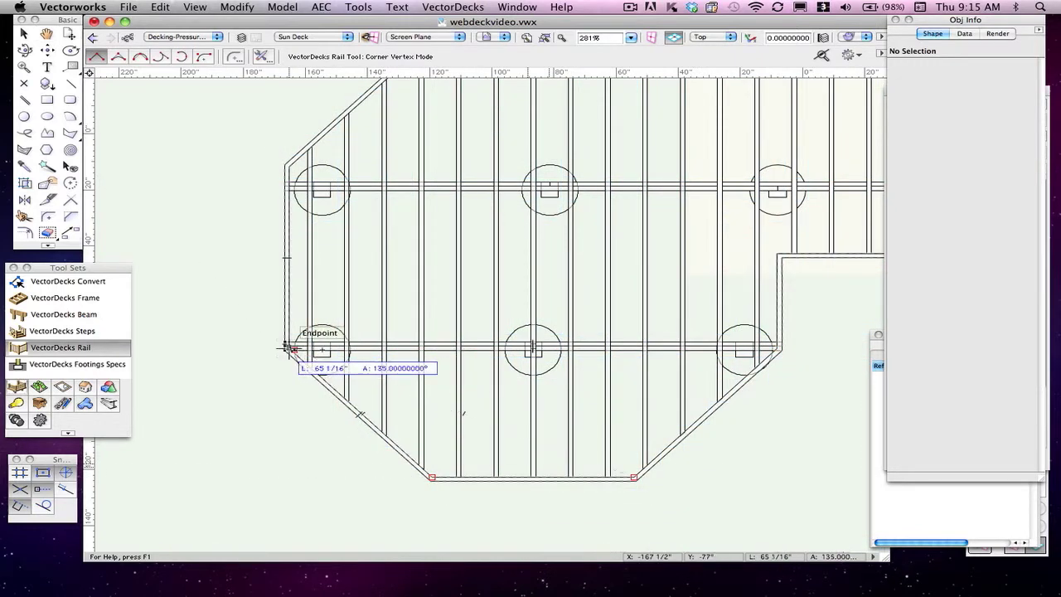
key(z)
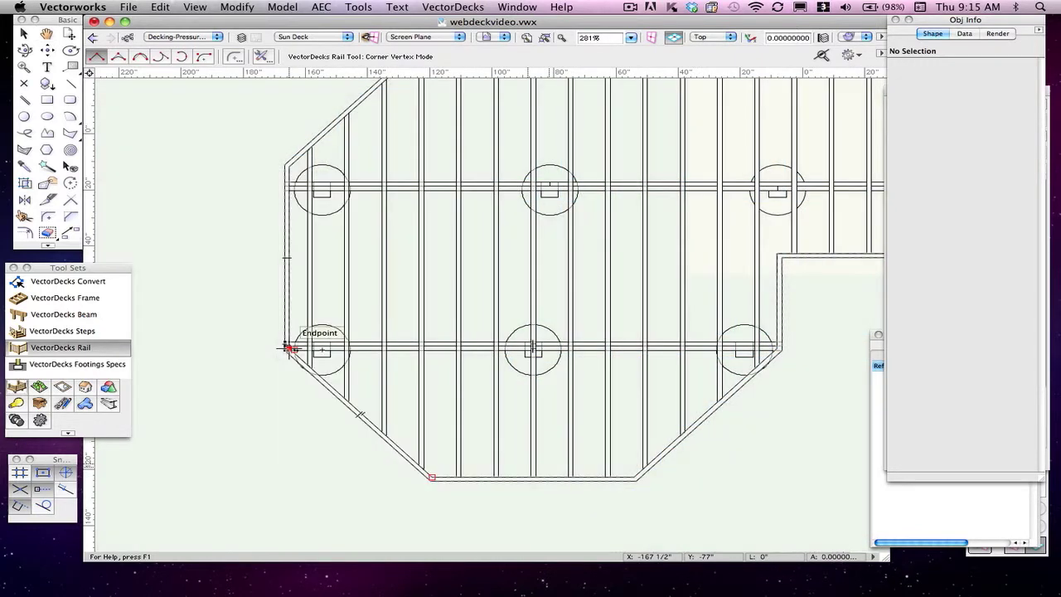
click(287, 345)
click(289, 164)
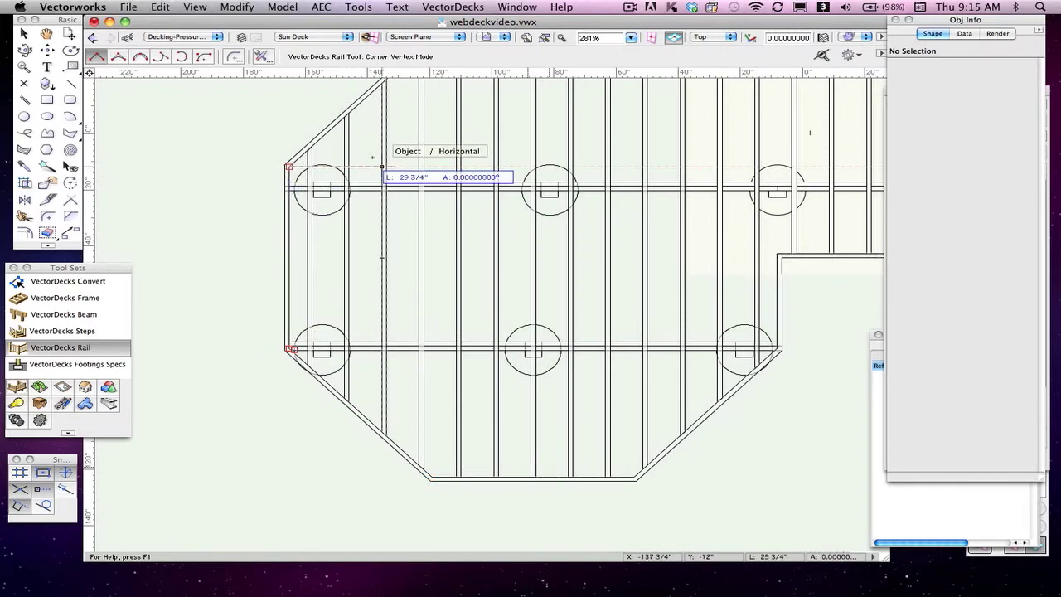
key(space)
drag(360, 177, 313, 419)
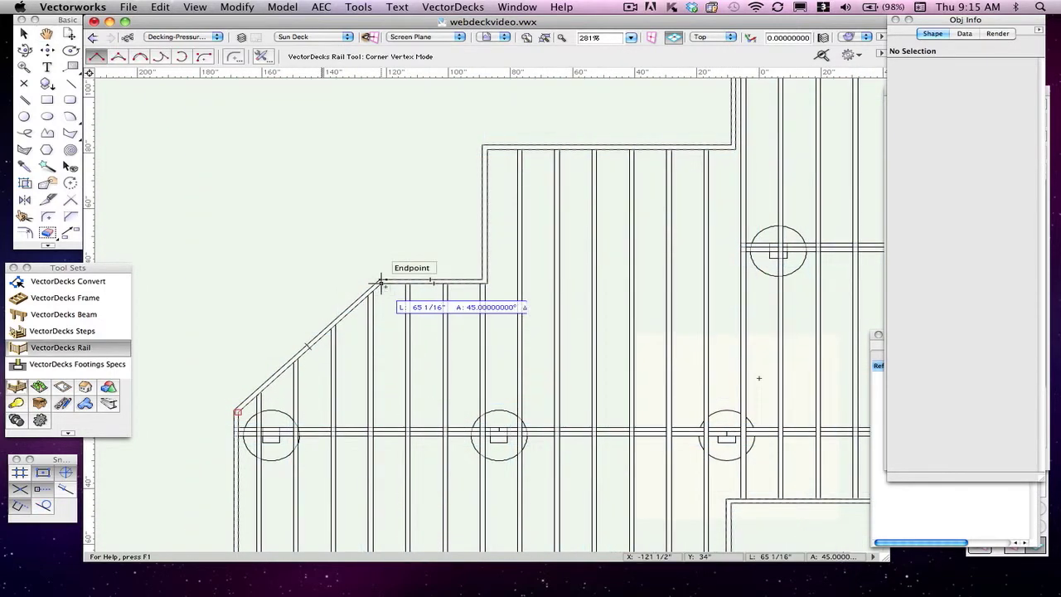
click(380, 283)
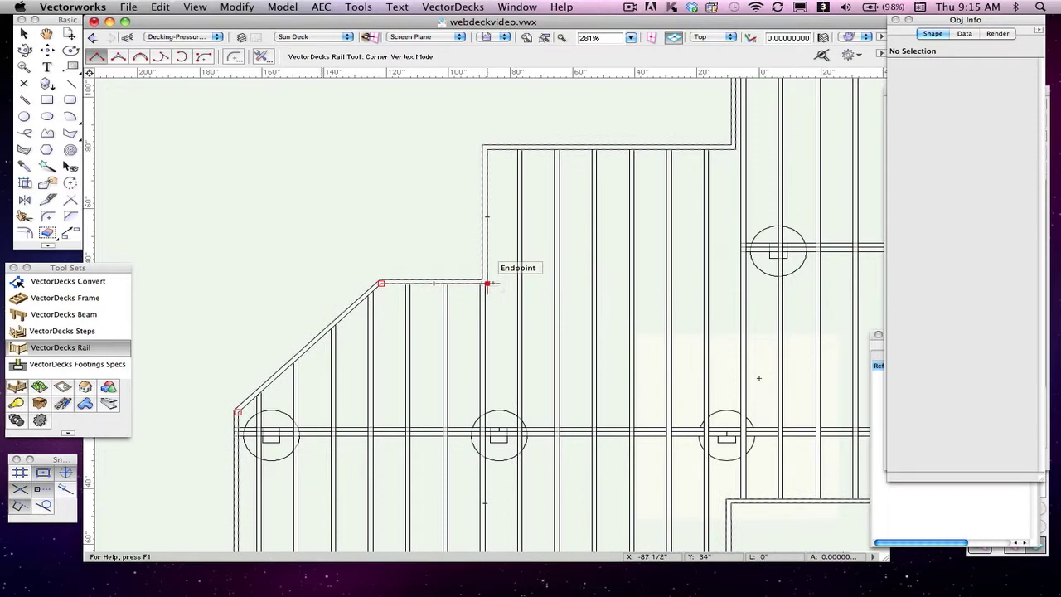
click(486, 283)
double_click(486, 149)
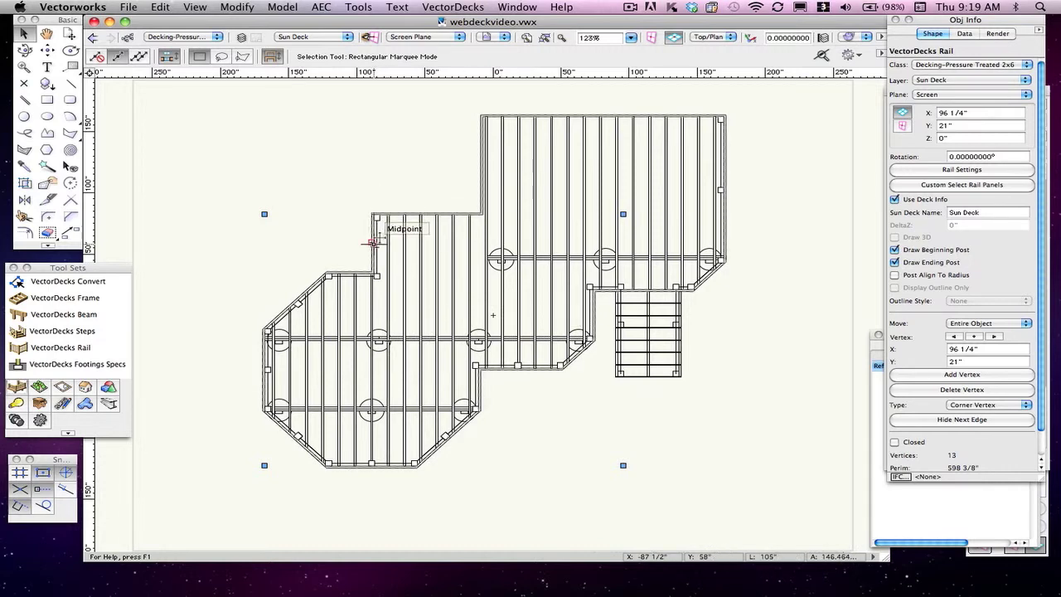
key(shift+r)
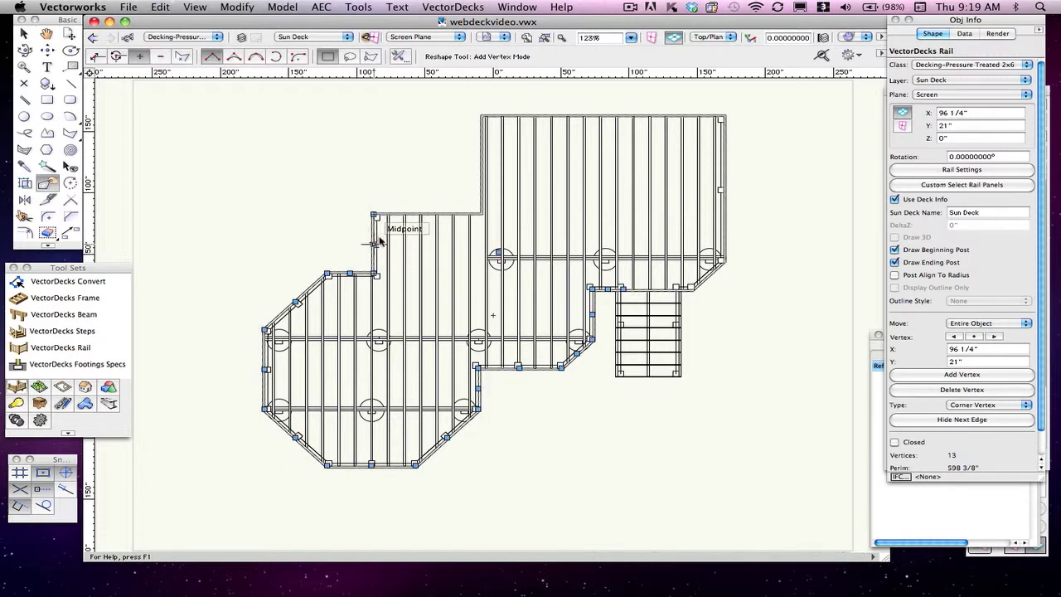
click(373, 216)
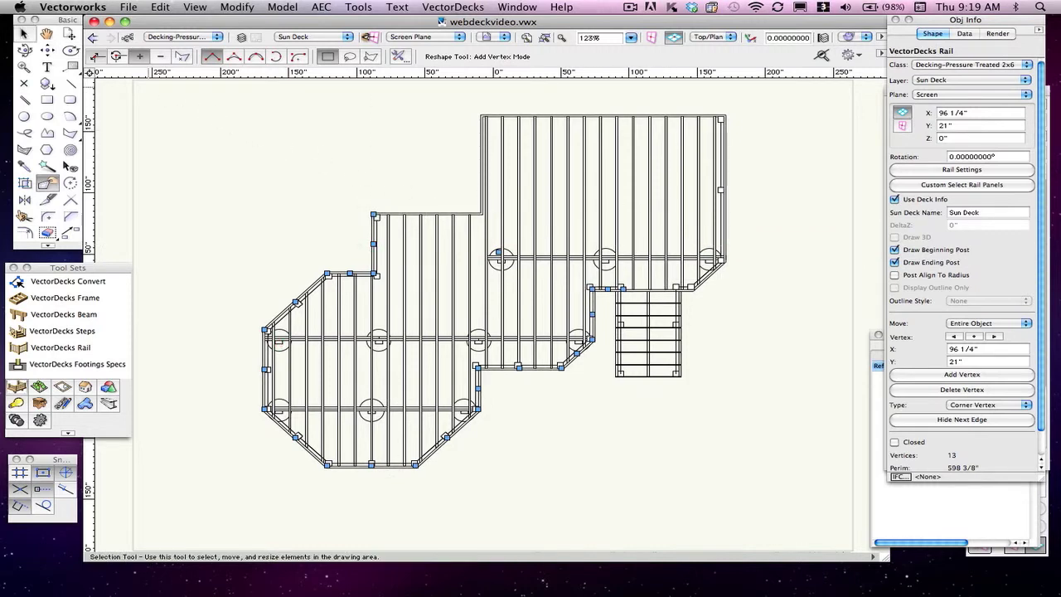
click(24, 33)
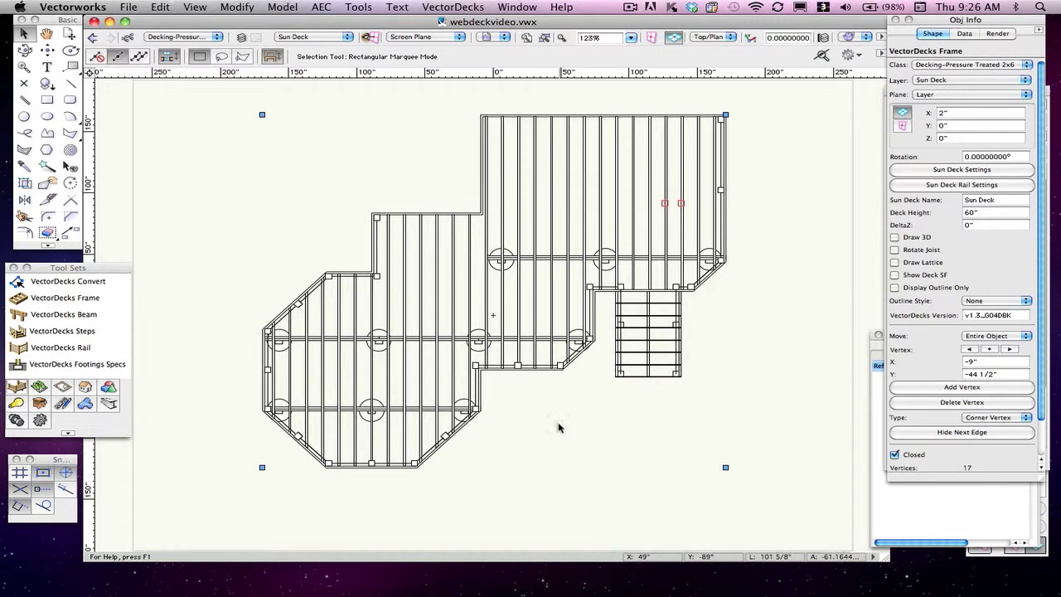
Select the VectorDecks deck frame and set its deck height to 75".
click(784, 126)
click(667, 113)
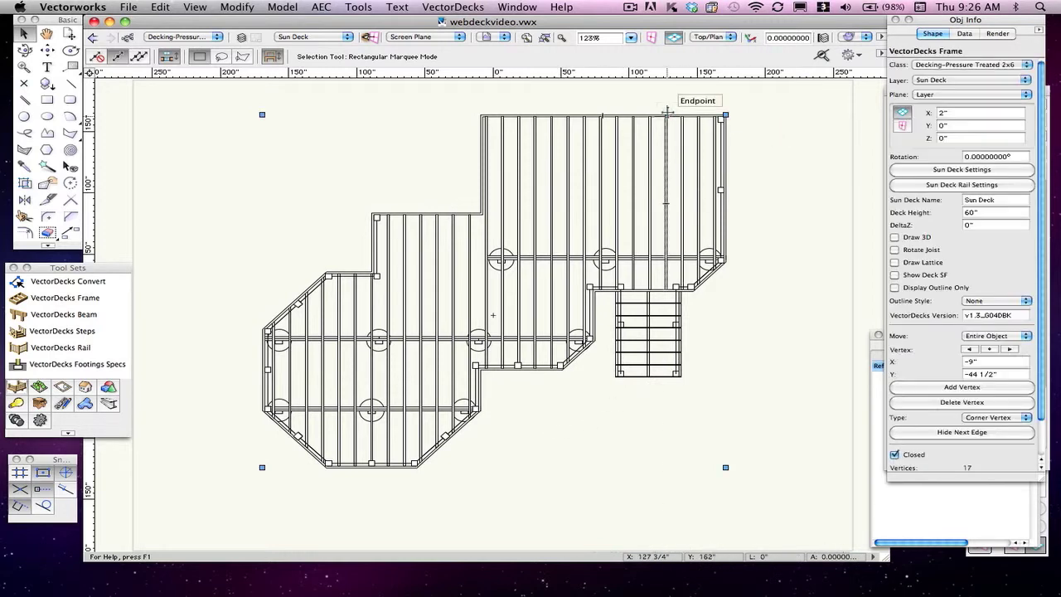
click(992, 212)
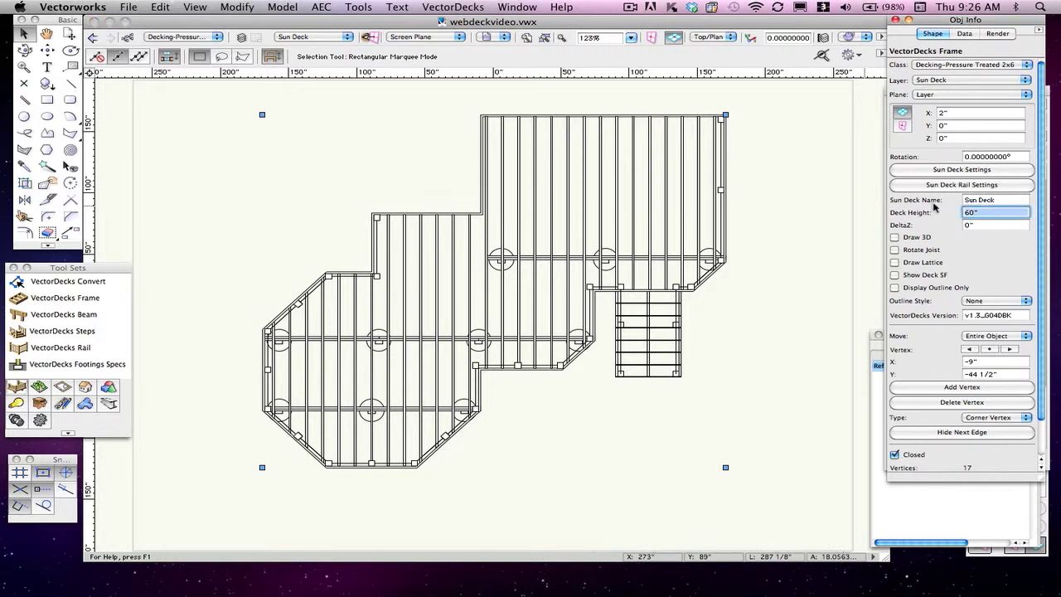
text(75)
key(Return)
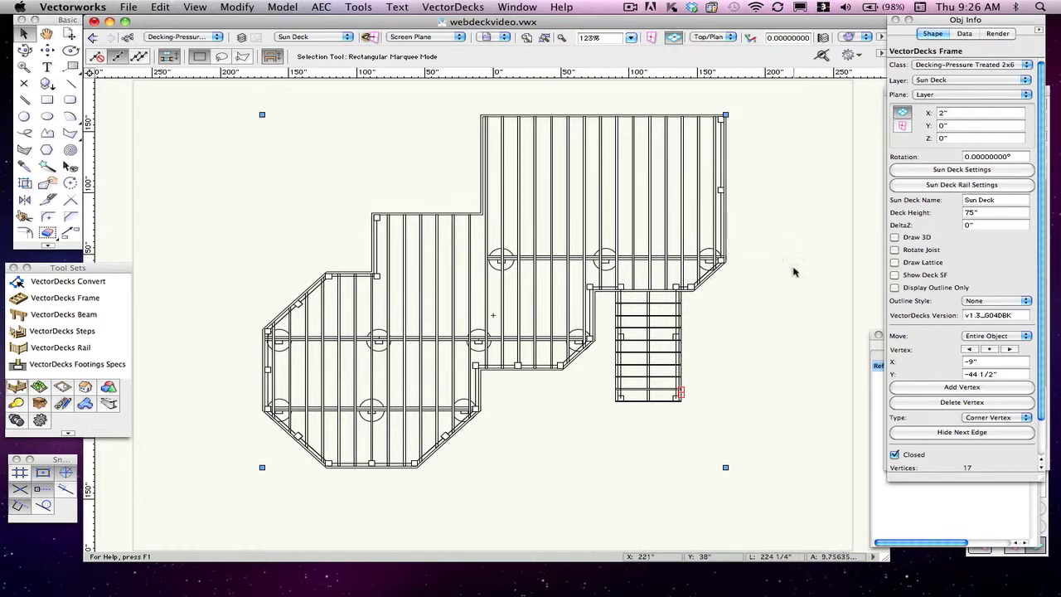
Change the stairs' step specifications to Step To Landing with a Kite landing.
click(678, 326)
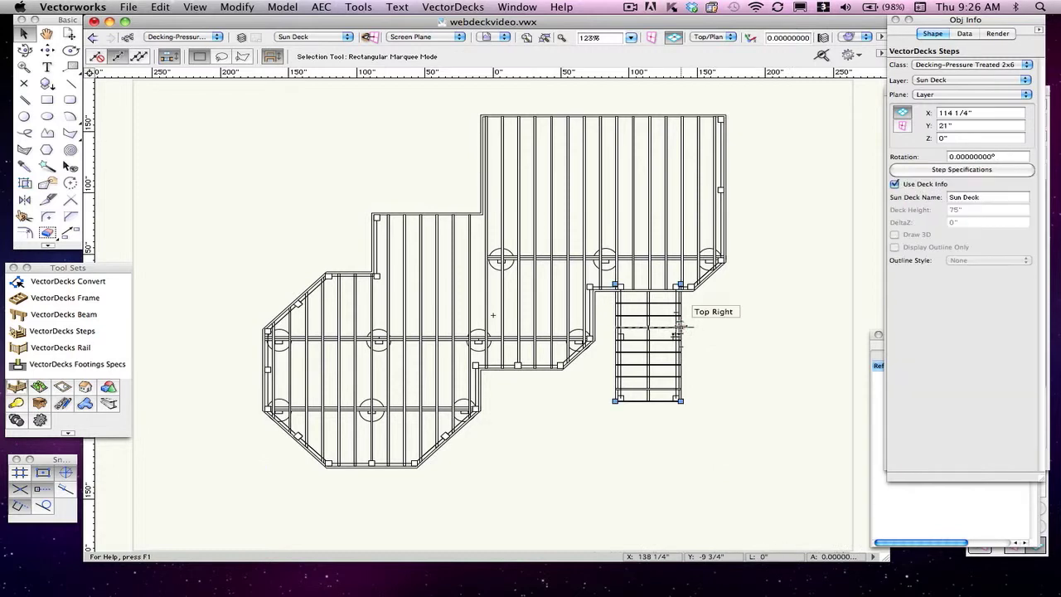
click(943, 170)
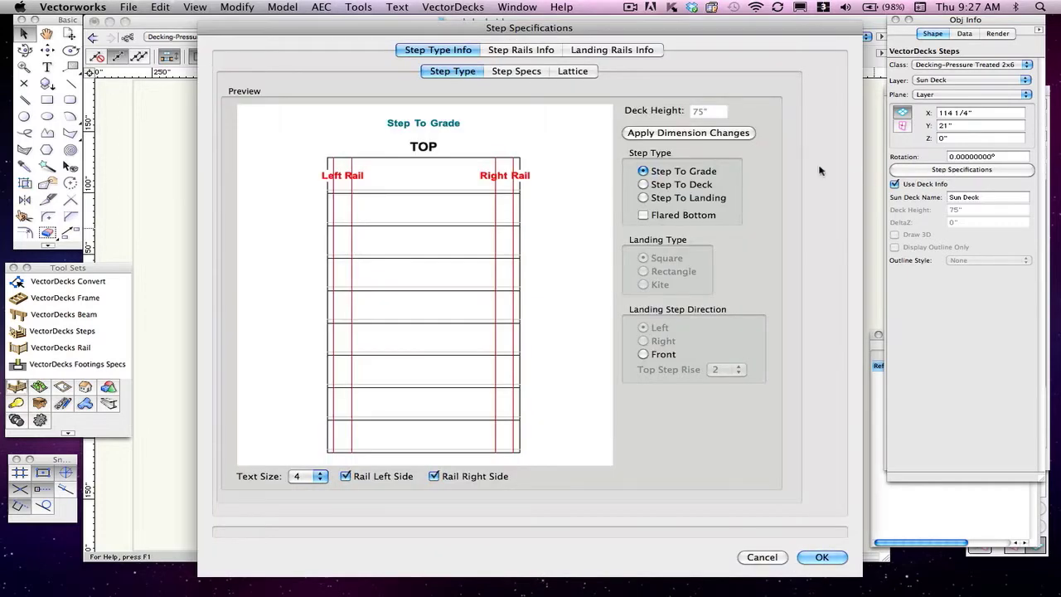
click(520, 50)
click(610, 51)
click(522, 51)
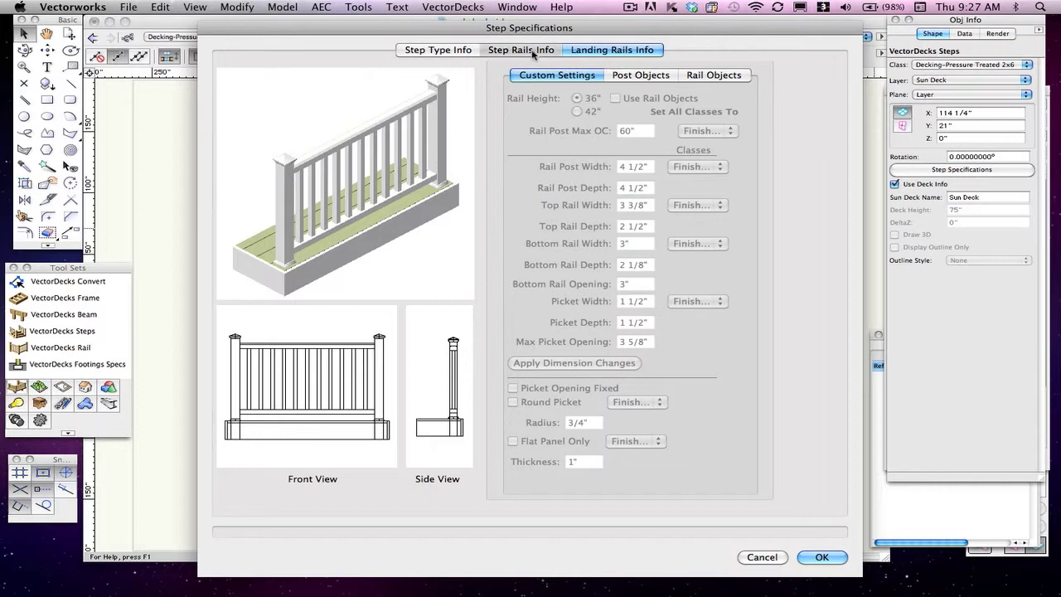
click(455, 51)
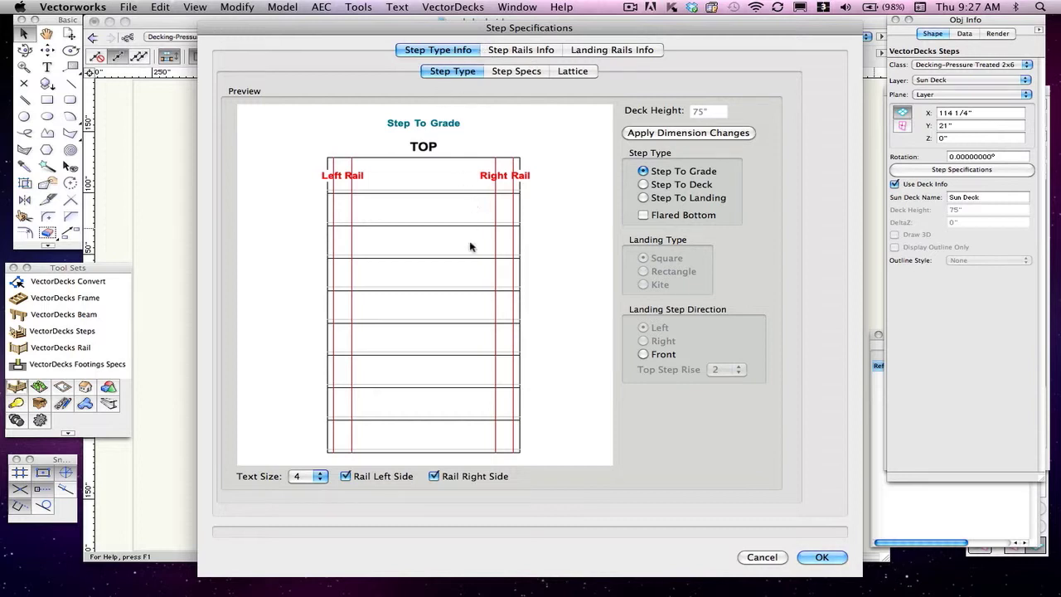
click(643, 199)
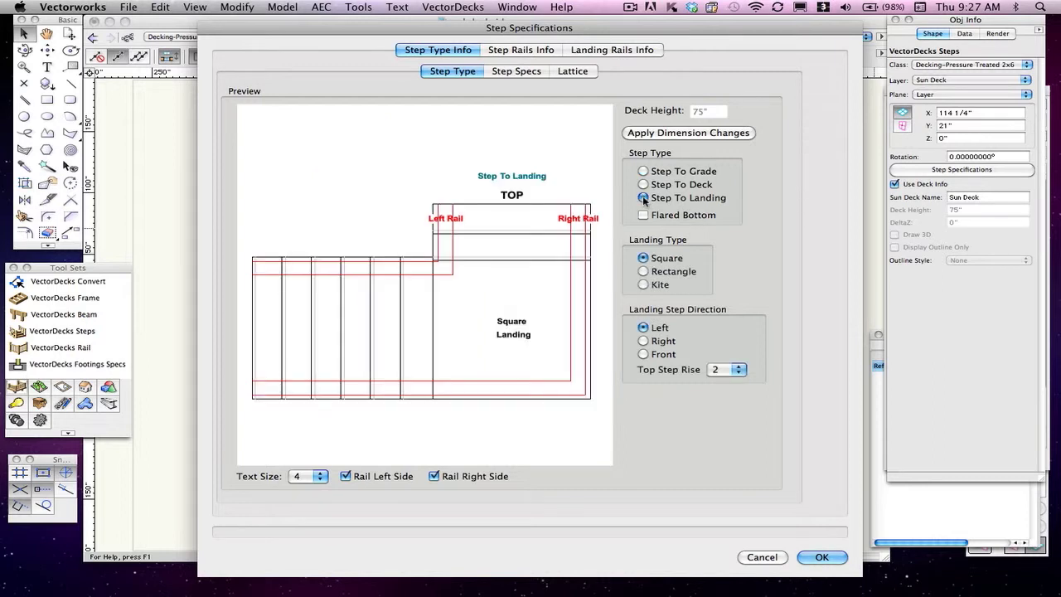
click(643, 284)
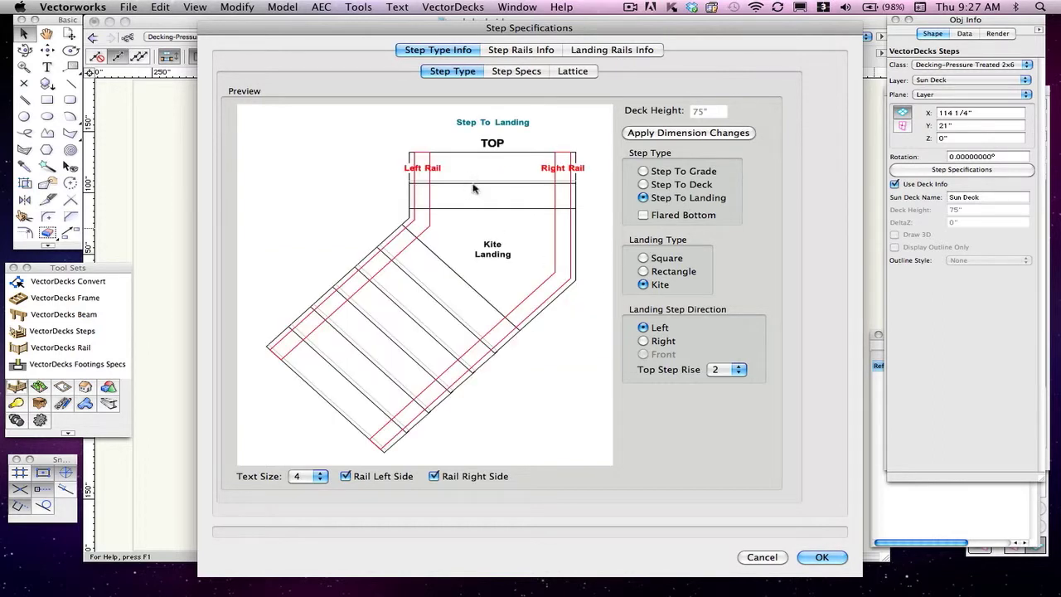
Set the stairs' top step rise to 3, enable Flared Bottom and apply the step specifications.
click(728, 369)
click(706, 395)
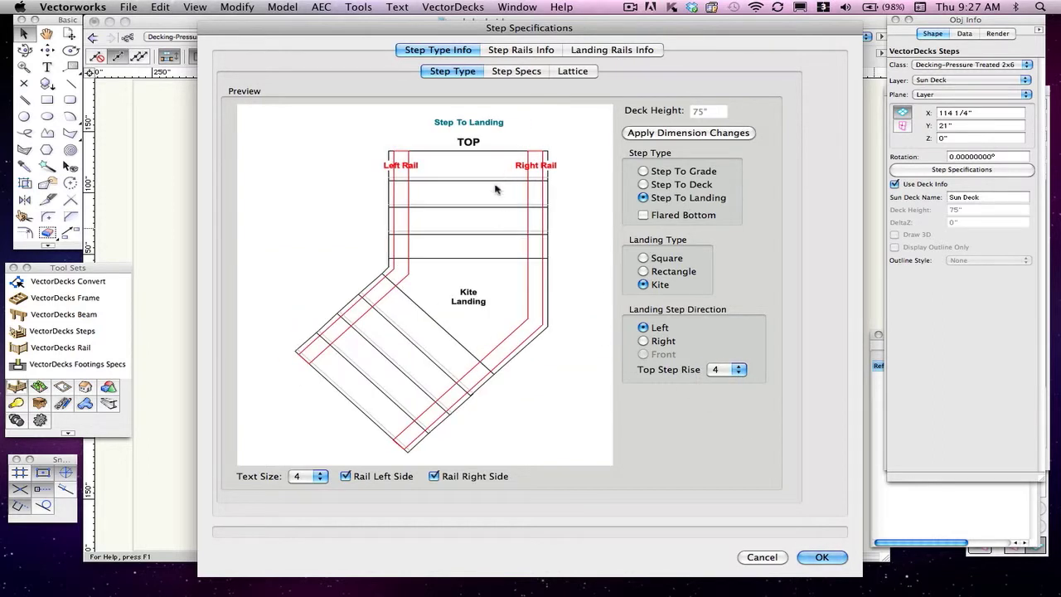
click(731, 374)
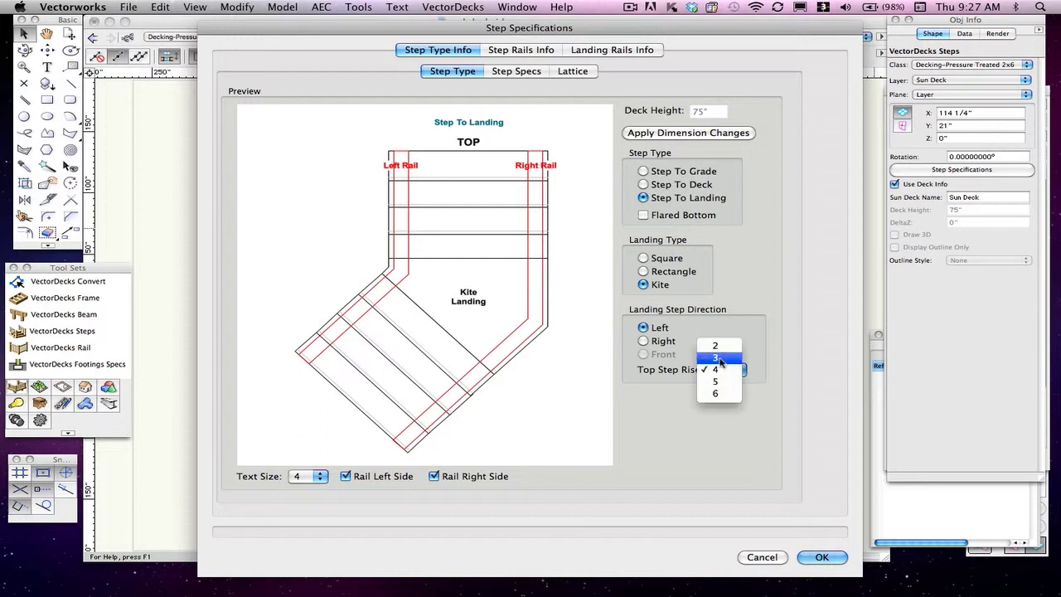
click(719, 358)
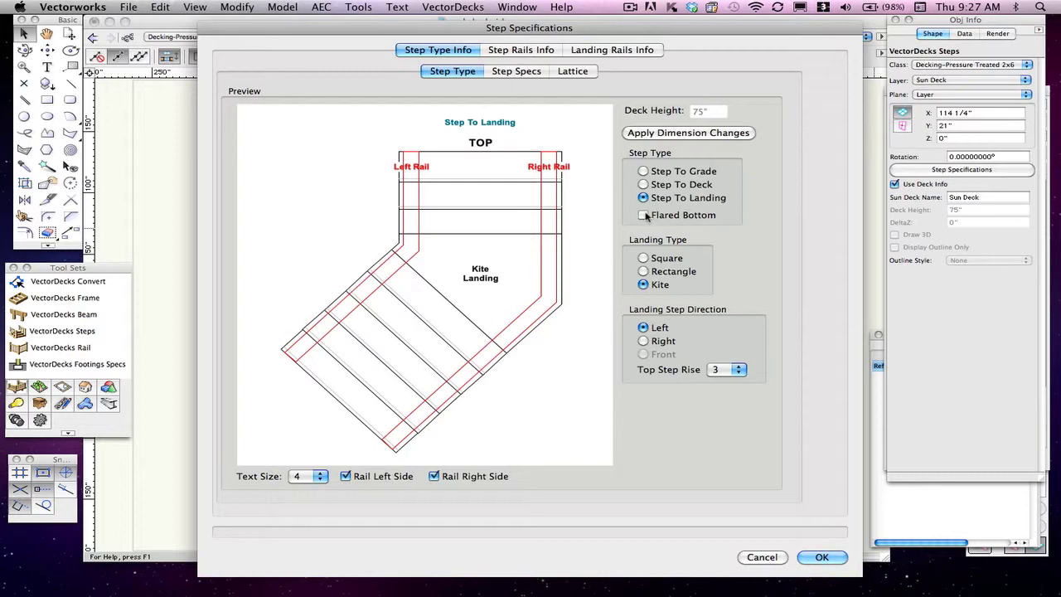
click(643, 215)
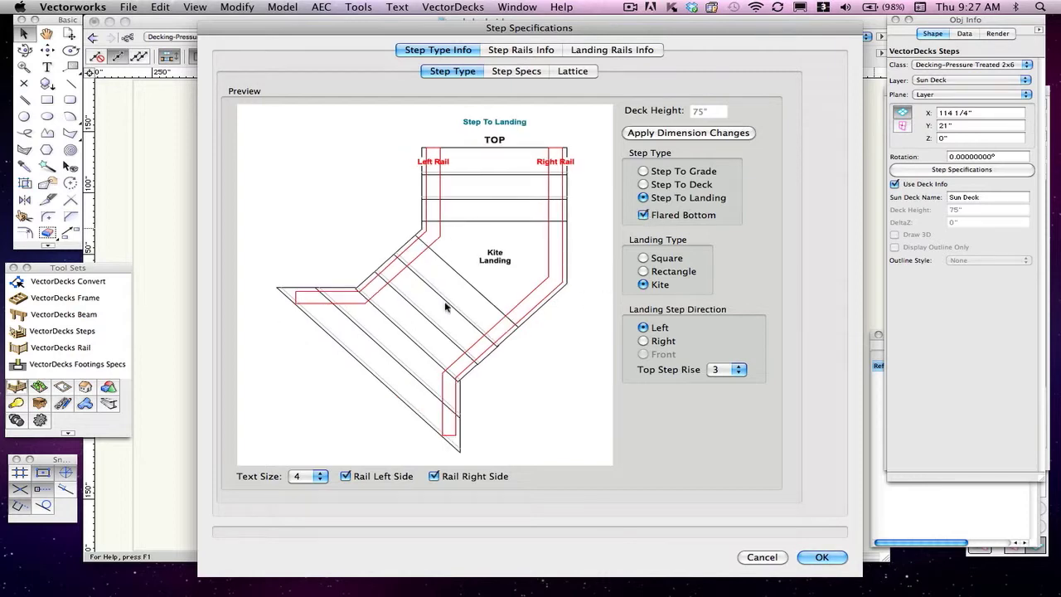
click(818, 558)
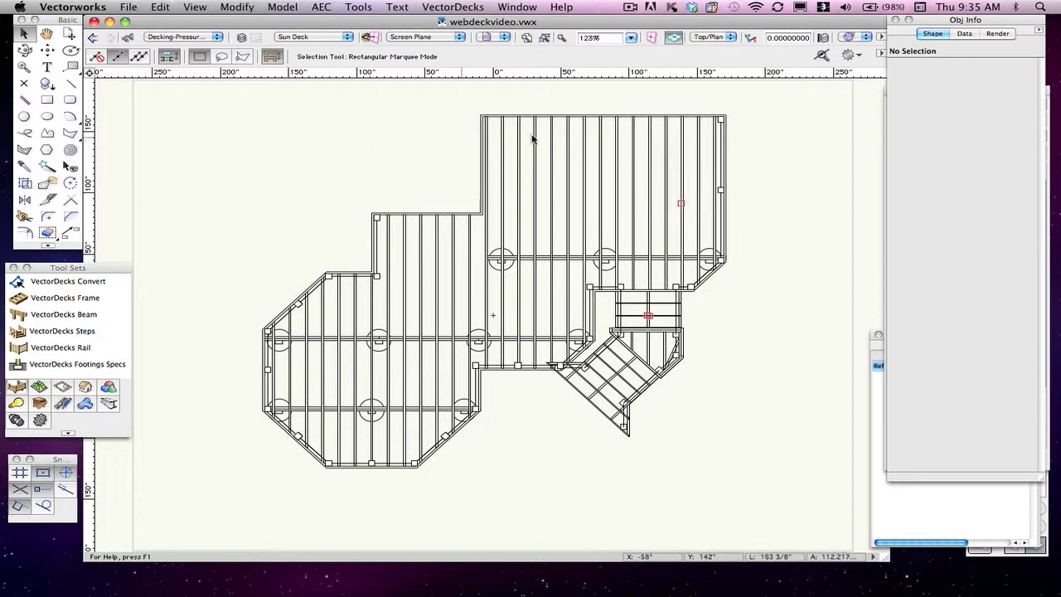
Open the VectorDecks deck frame's settings and review its edge, beam and lattice options.
click(602, 116)
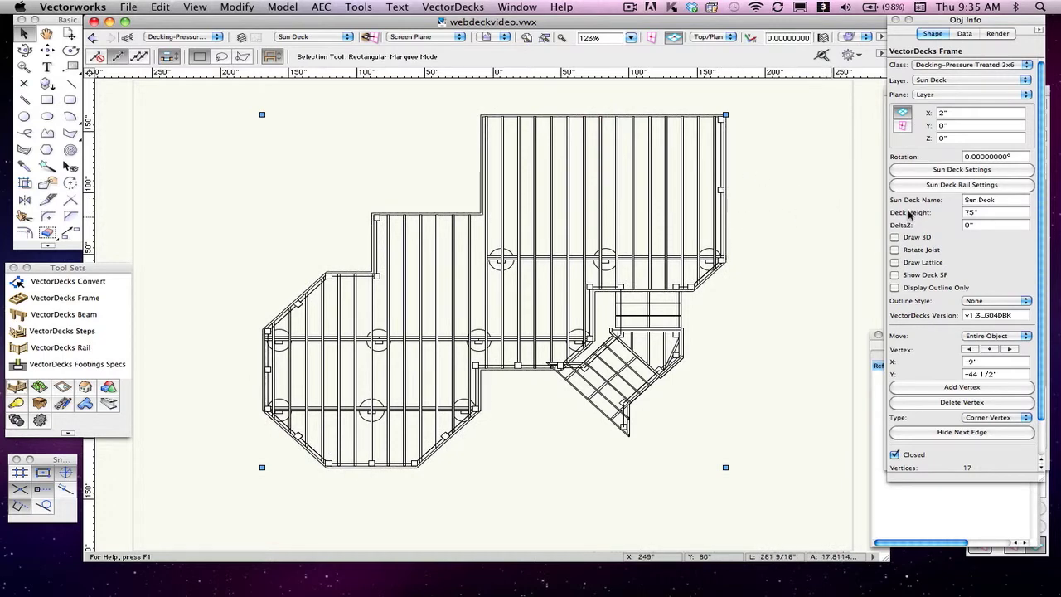
click(936, 170)
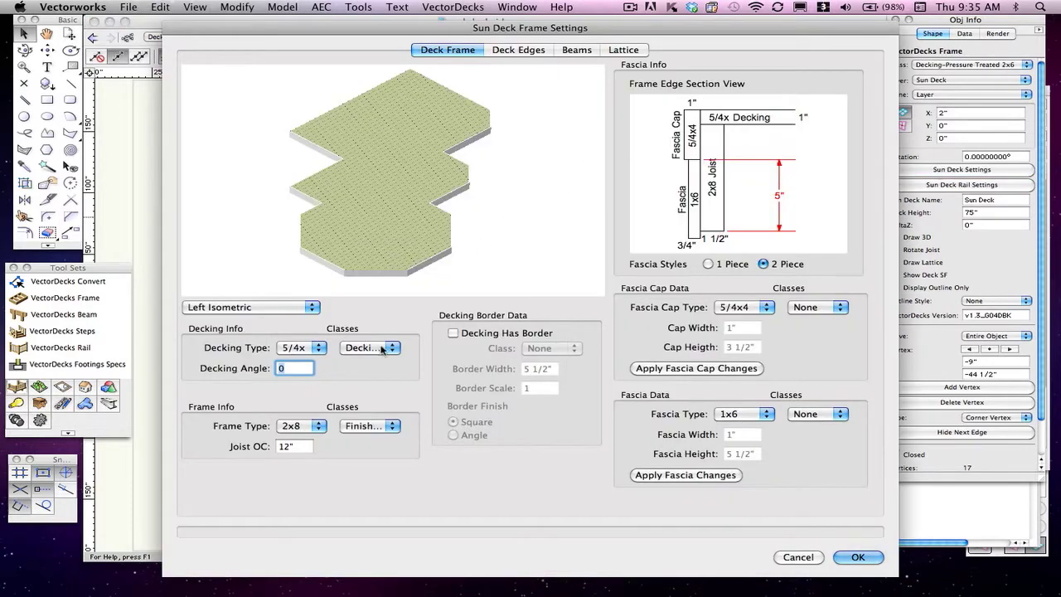
click(797, 557)
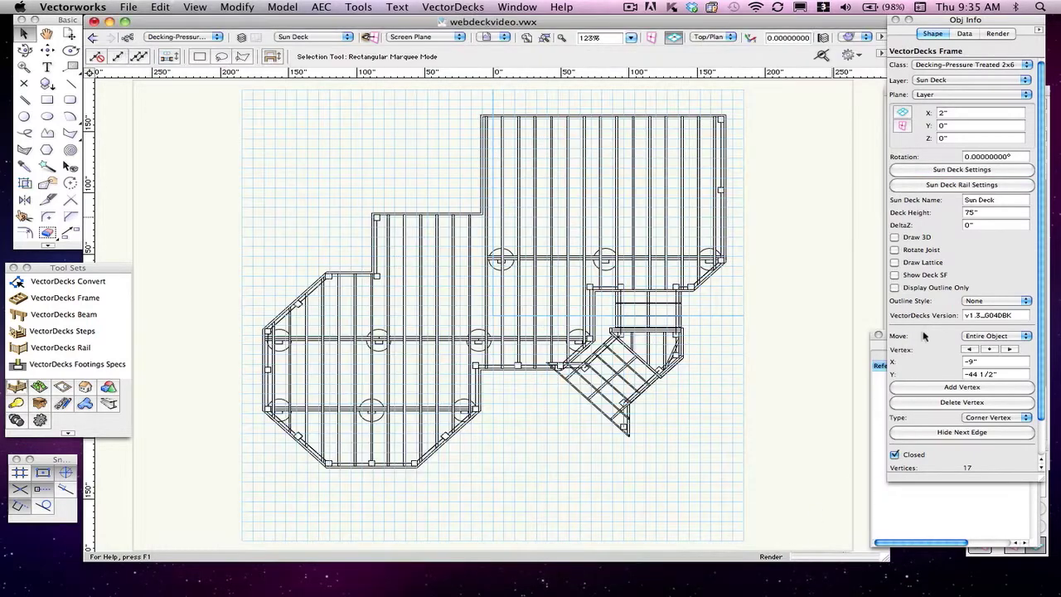
click(982, 170)
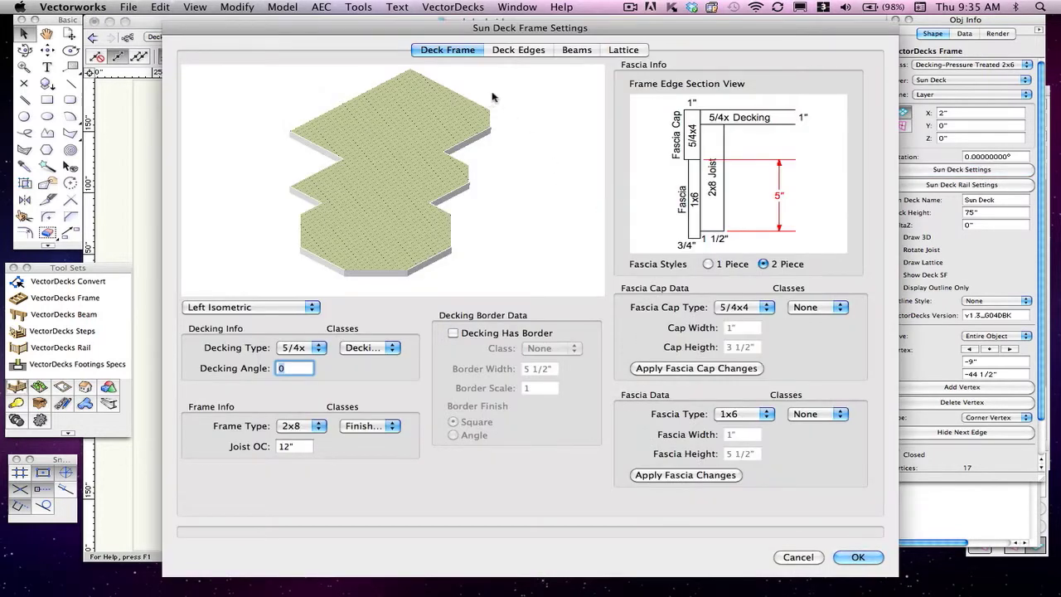
click(517, 50)
click(571, 49)
click(613, 51)
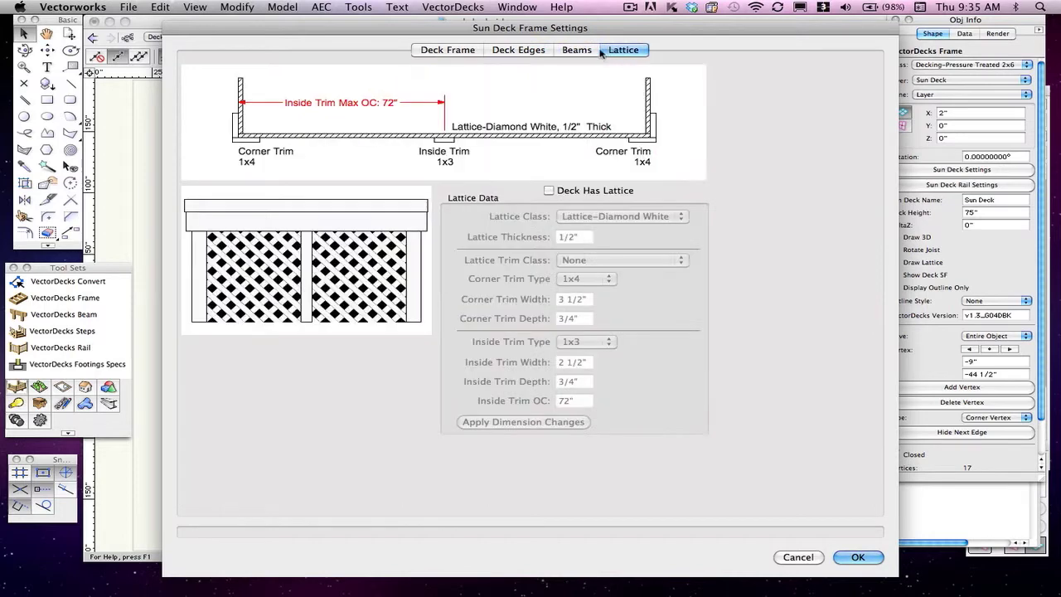
click(576, 51)
click(520, 50)
click(459, 52)
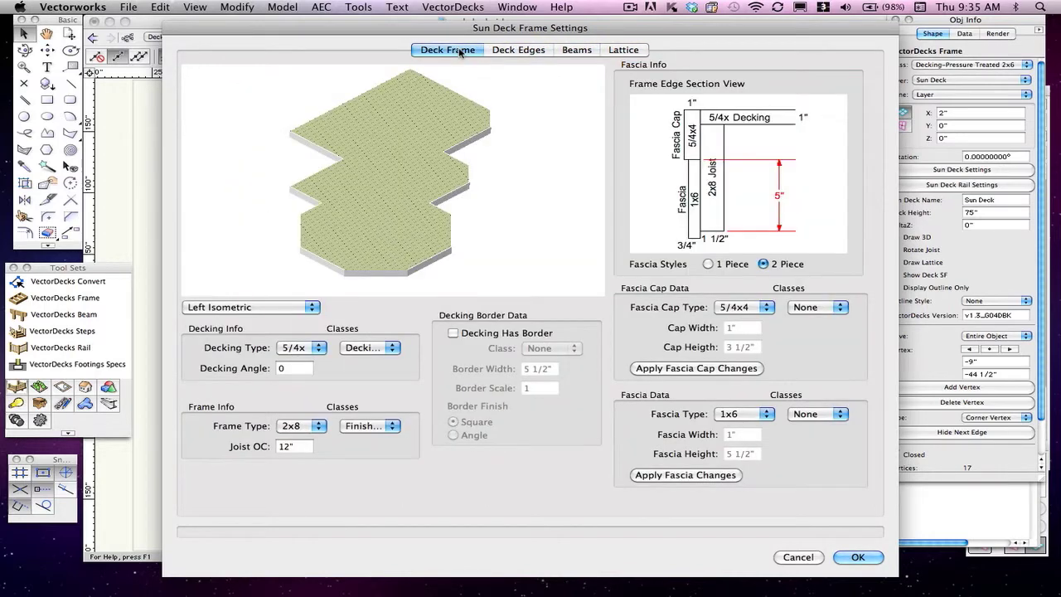
Set the deck frame's decking class to Composite Saddle 2x6 and its decking angle to -45.
click(369, 348)
mouse_move(394, 385)
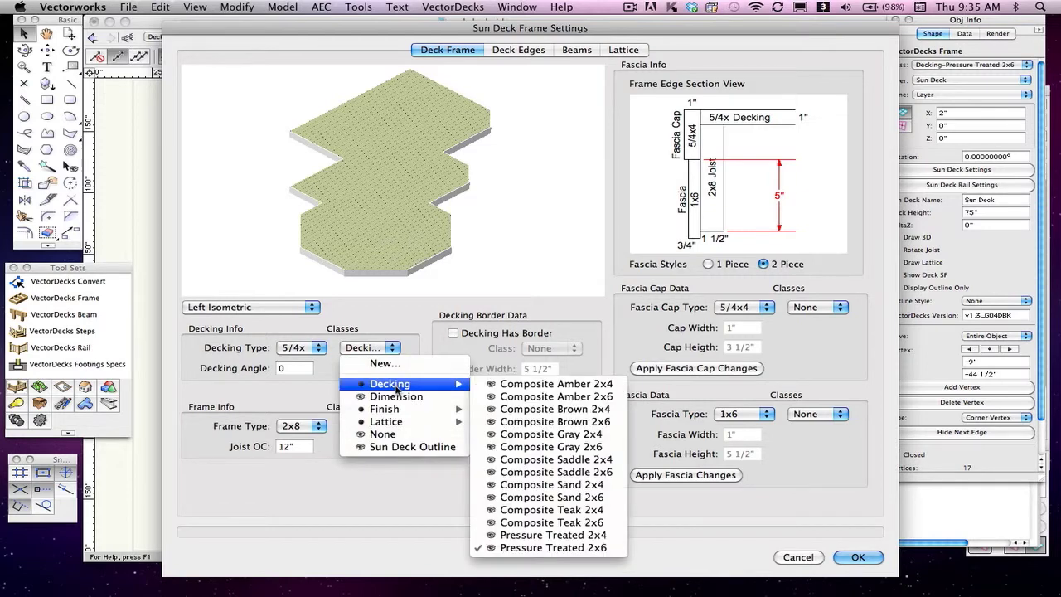
click(577, 473)
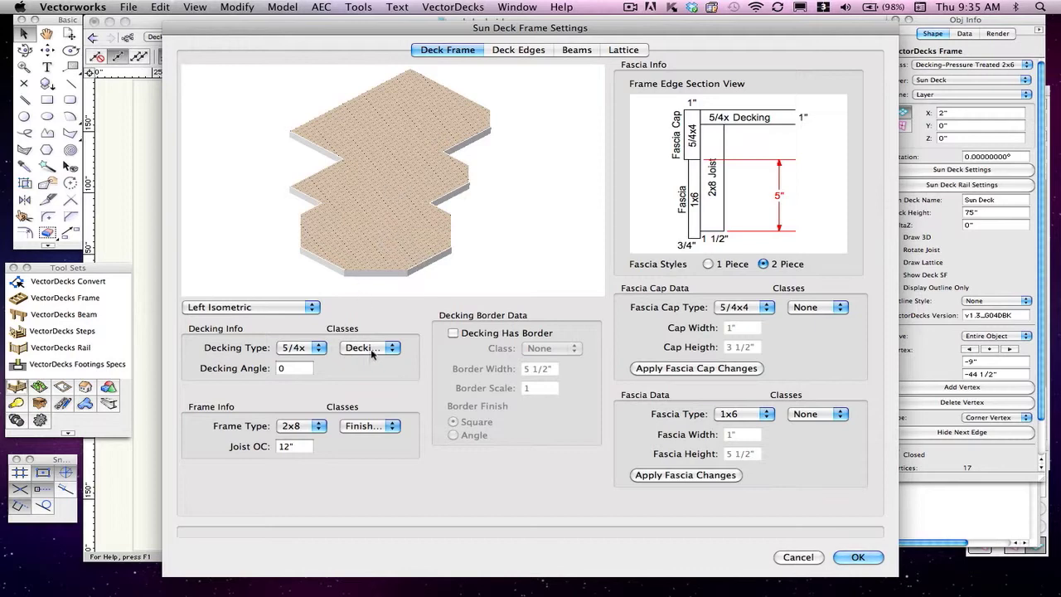
click(281, 367)
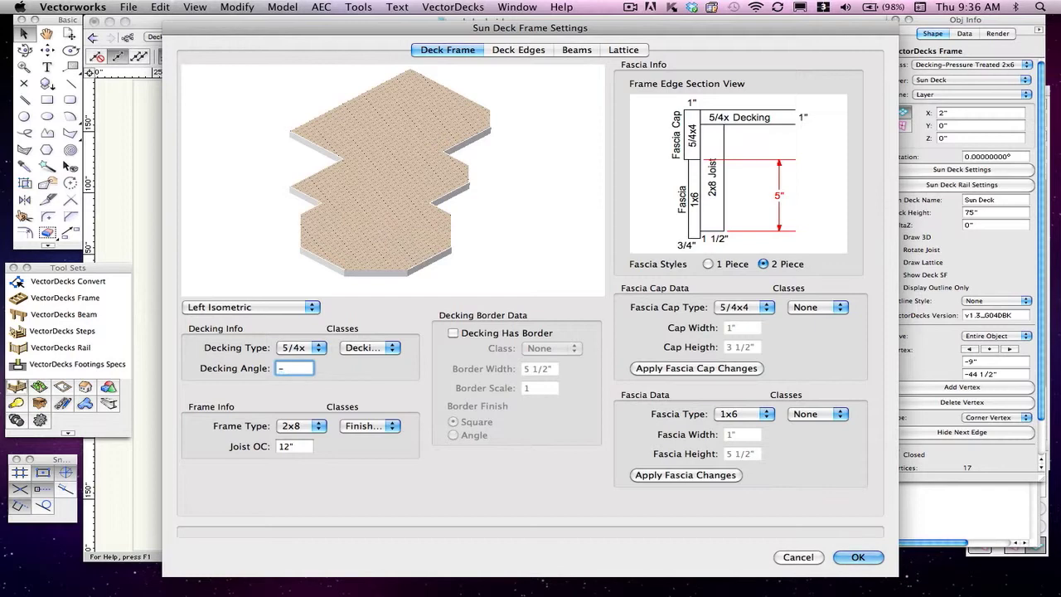
text(-45)
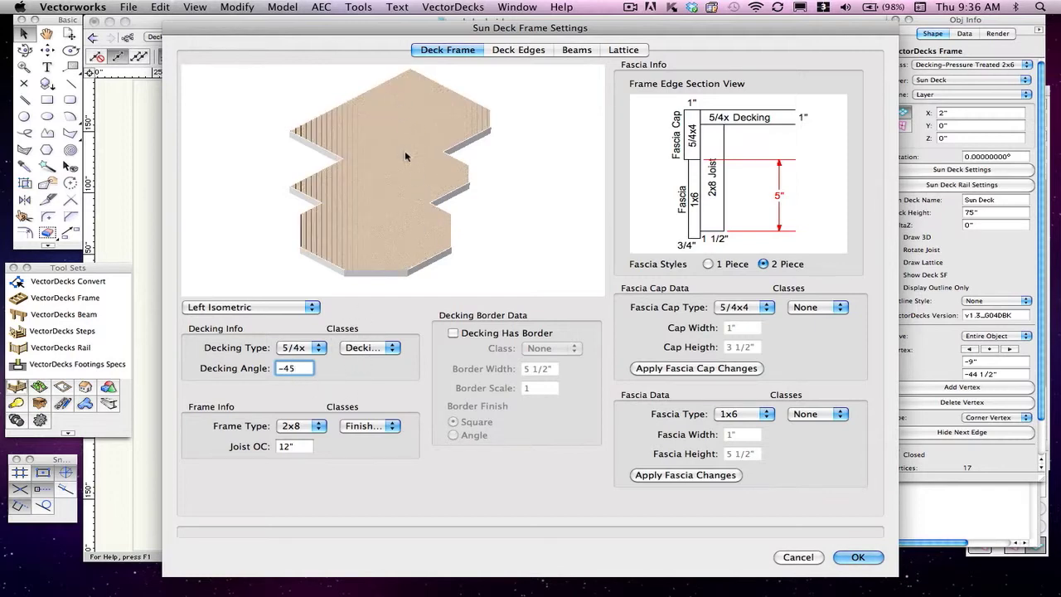
click(263, 308)
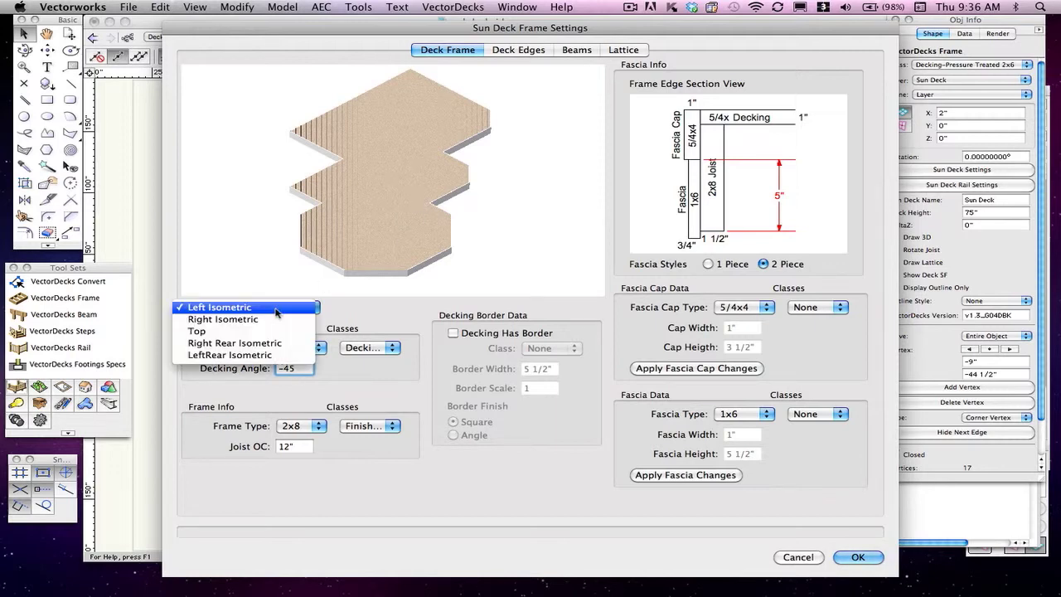
click(258, 331)
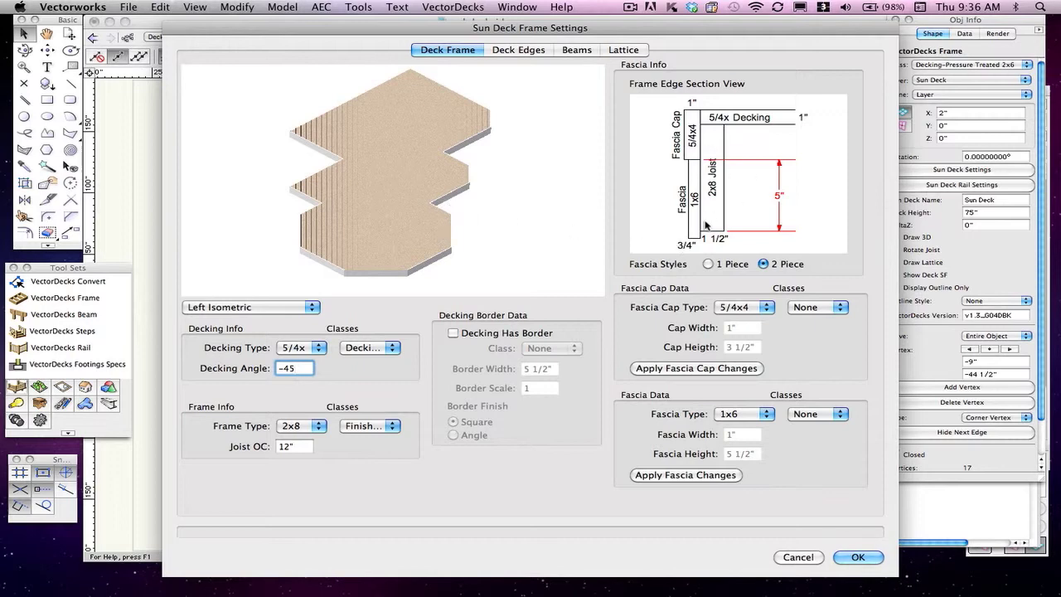
Enable Trimmed Beam and Post for the deck and set both the beam and post classes to Finish-White.
click(576, 50)
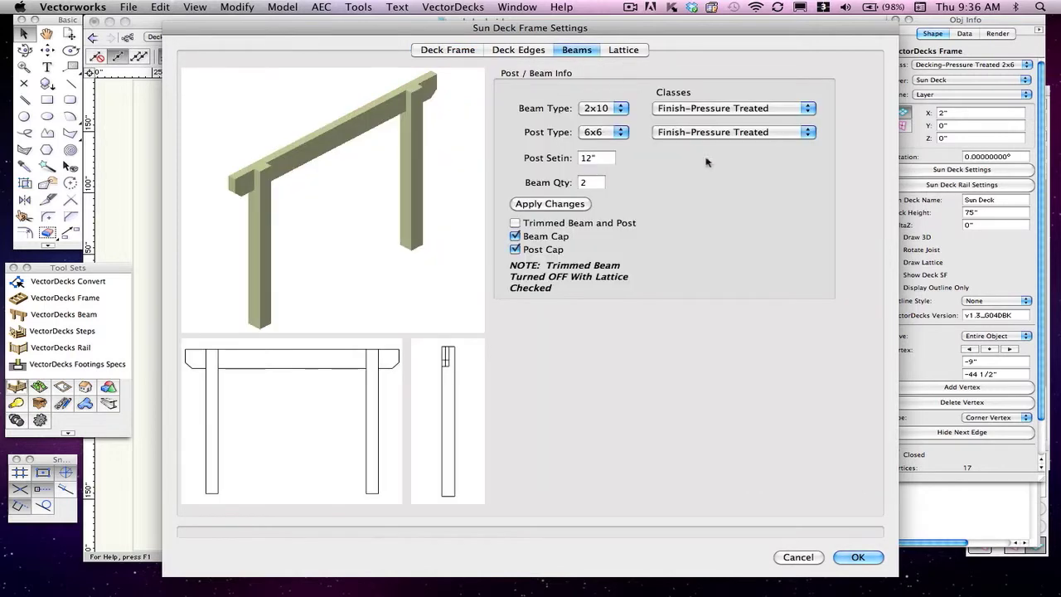
click(515, 223)
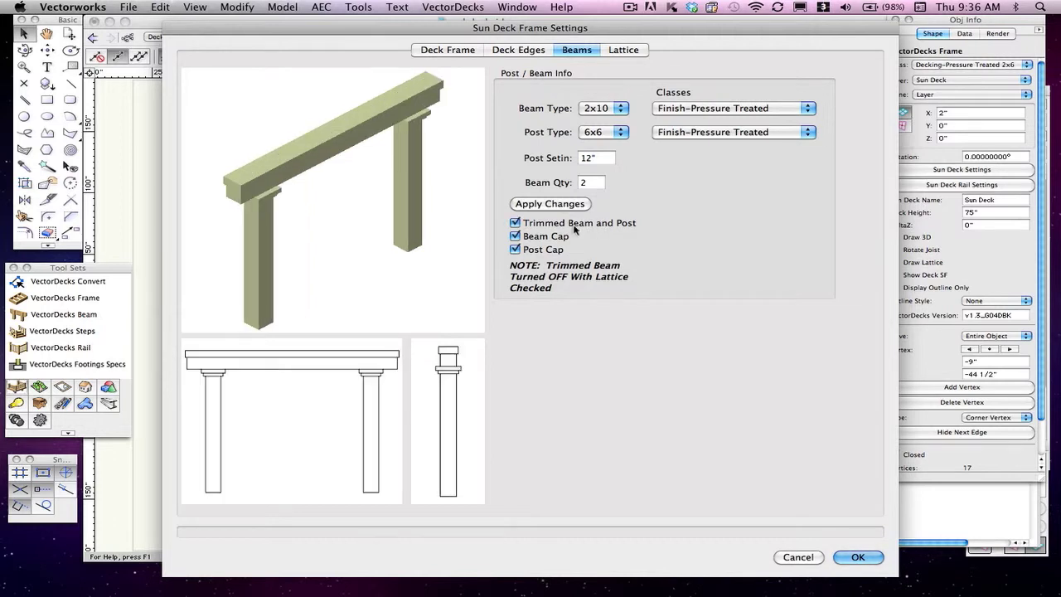
click(759, 109)
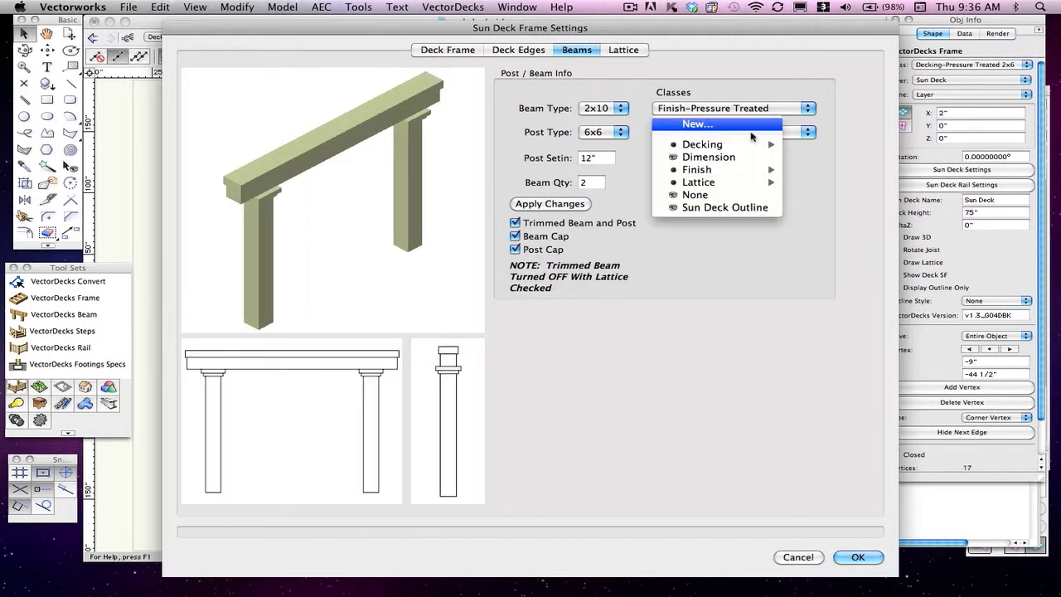
mouse_move(758, 171)
click(826, 282)
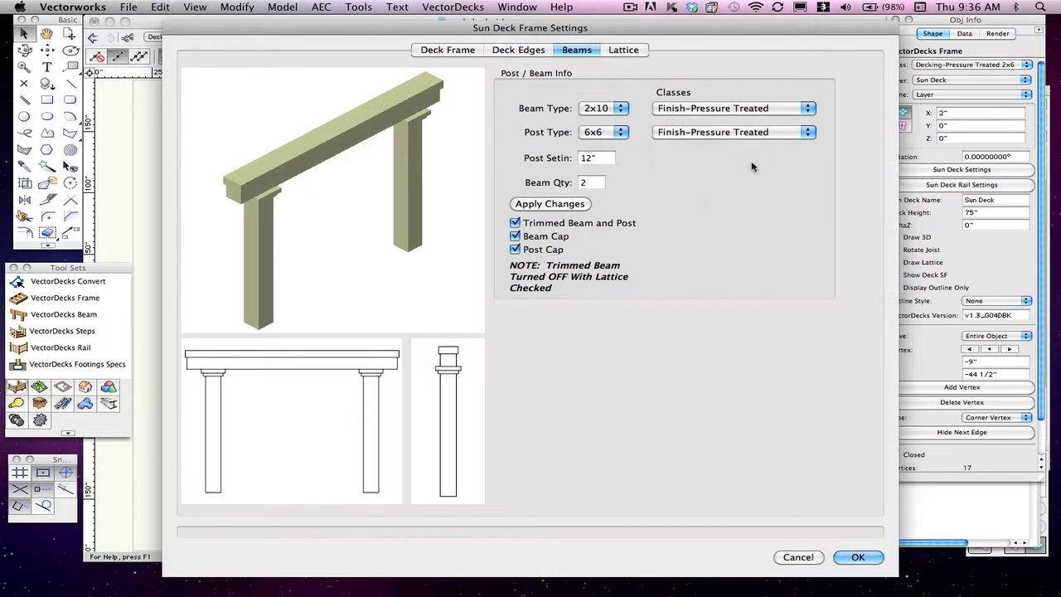
click(725, 132)
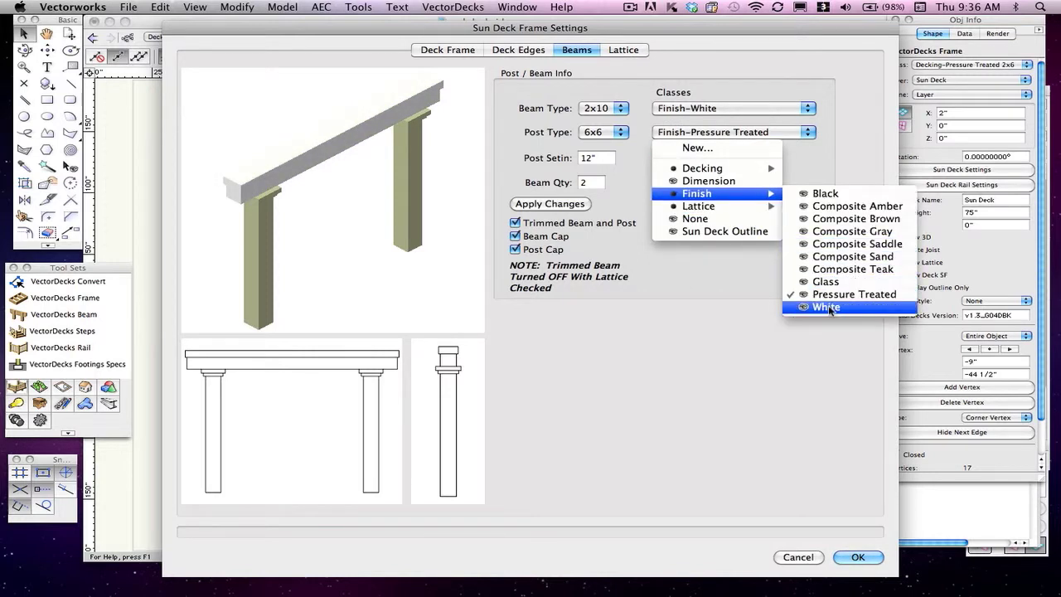
click(820, 290)
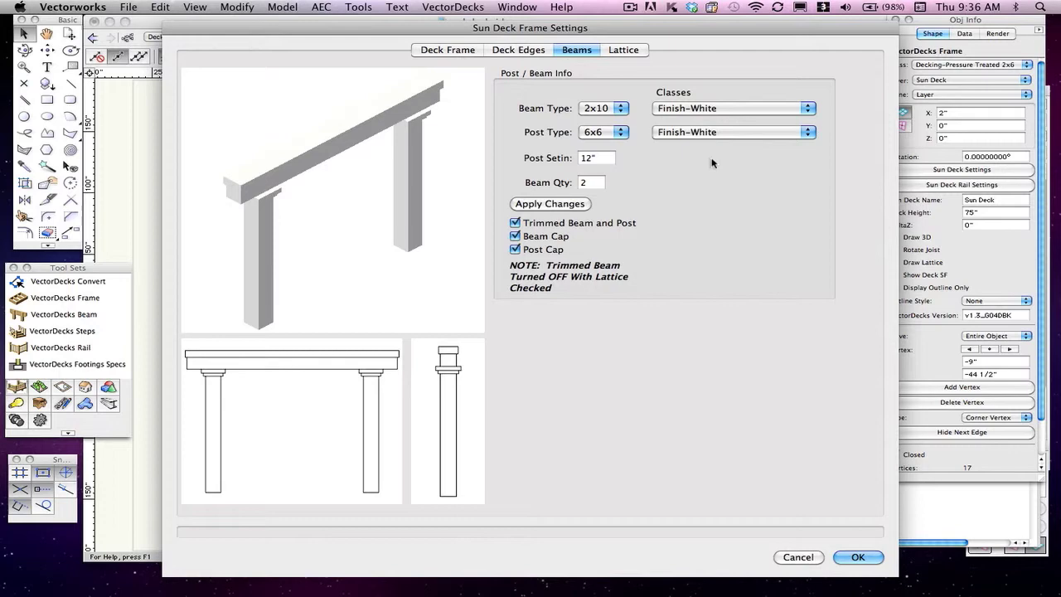
Turn off the fascia on deck edges F9, F10 and F11 and apply the deck frame settings.
click(520, 51)
click(477, 51)
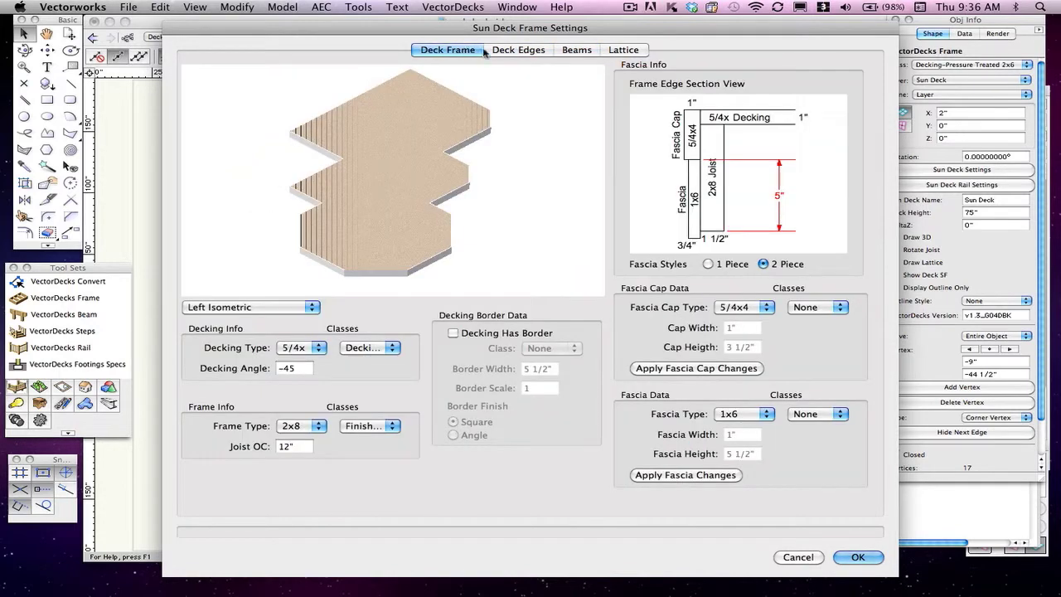
click(518, 50)
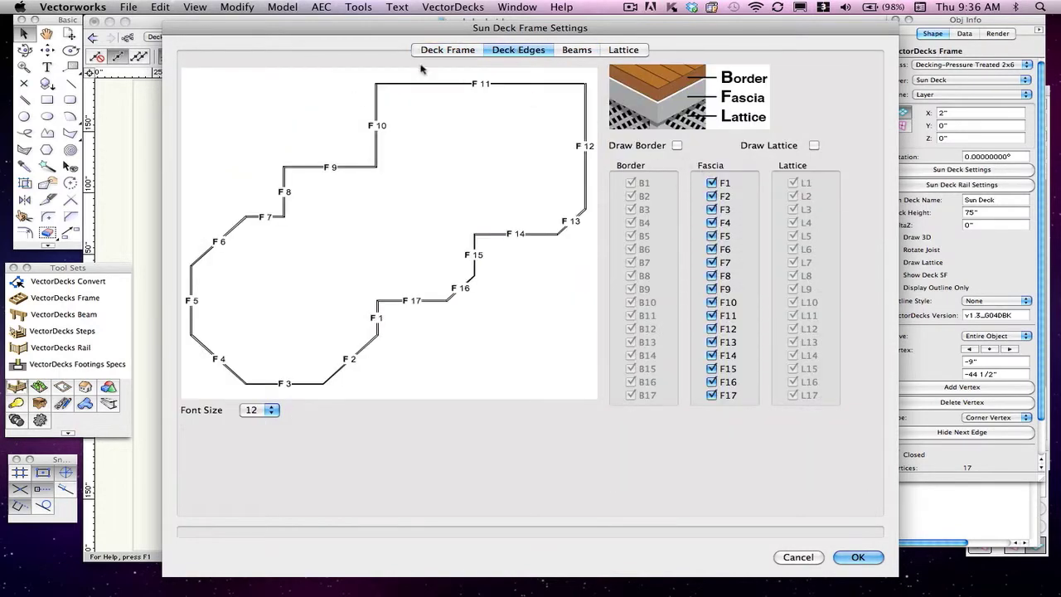
click(711, 315)
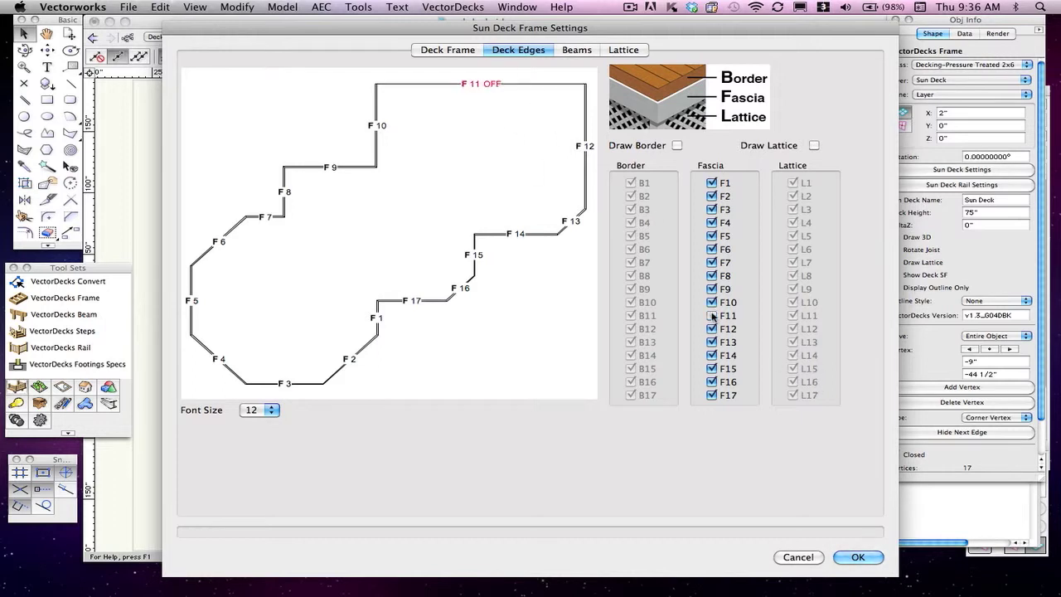
click(711, 302)
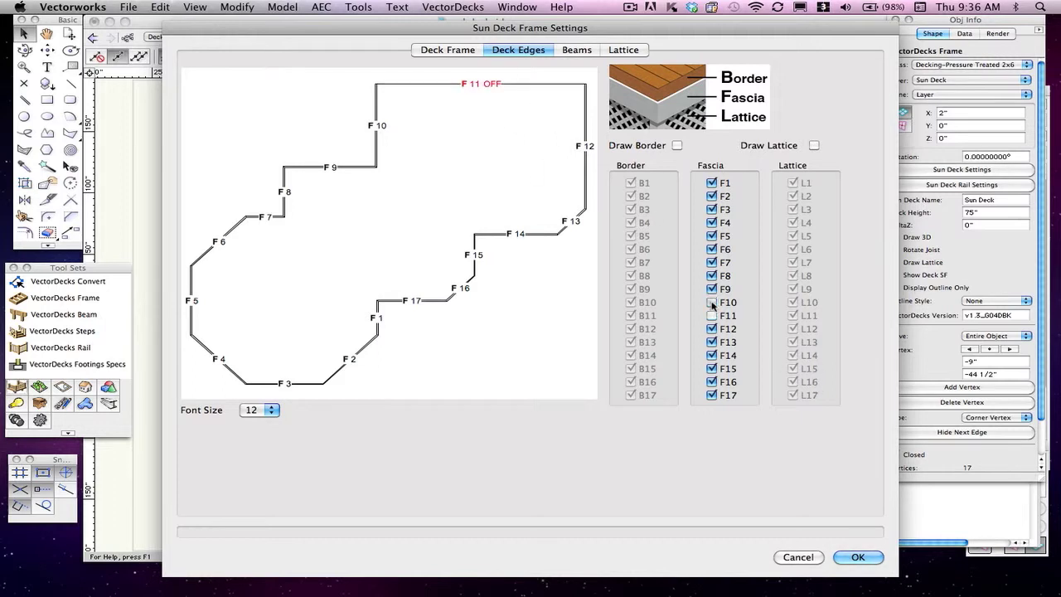
click(711, 288)
click(439, 49)
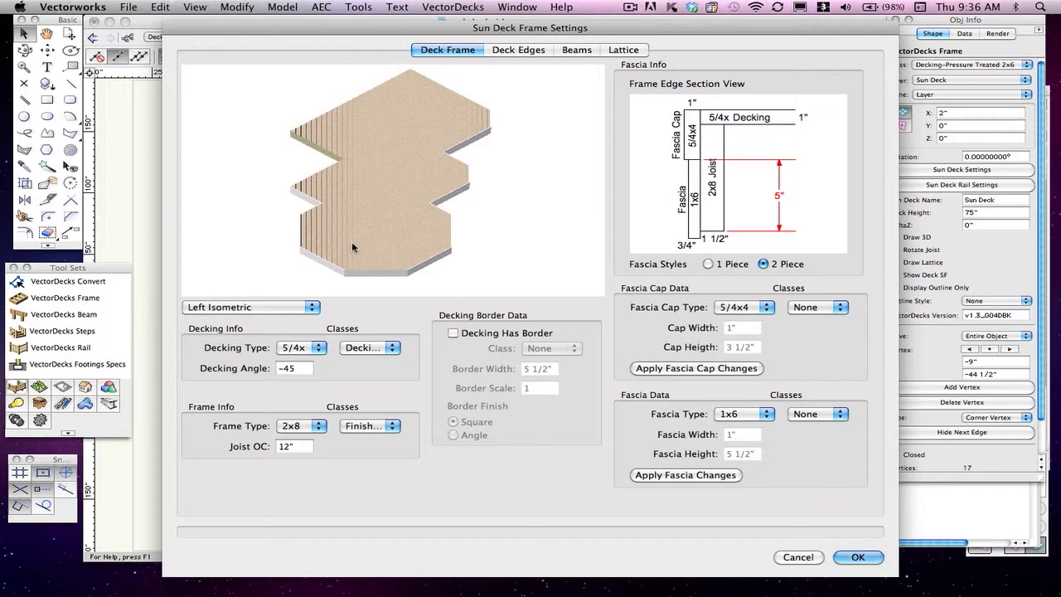
click(858, 556)
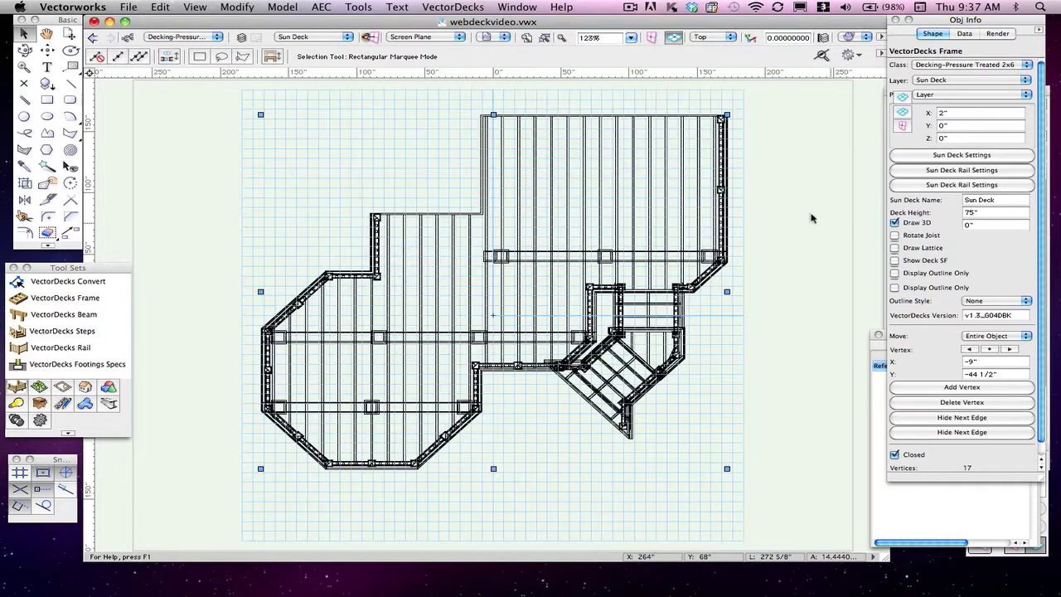
Set the landing post class to Finish-White in the steps' specifications, working in the Right Isometric view.
click(717, 39)
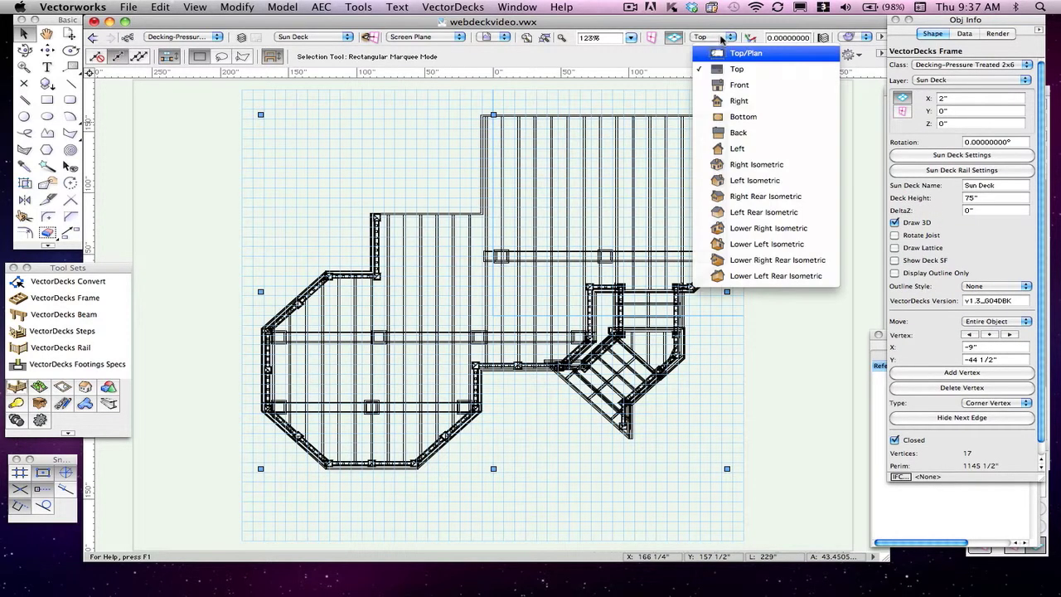
click(754, 164)
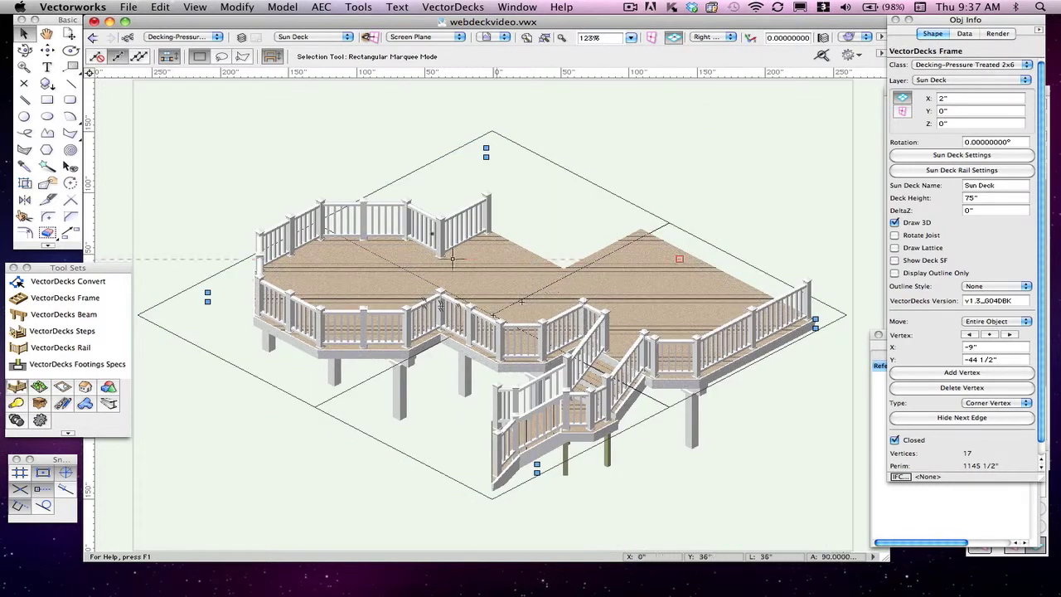
click(25, 66)
drag(471, 309, 681, 493)
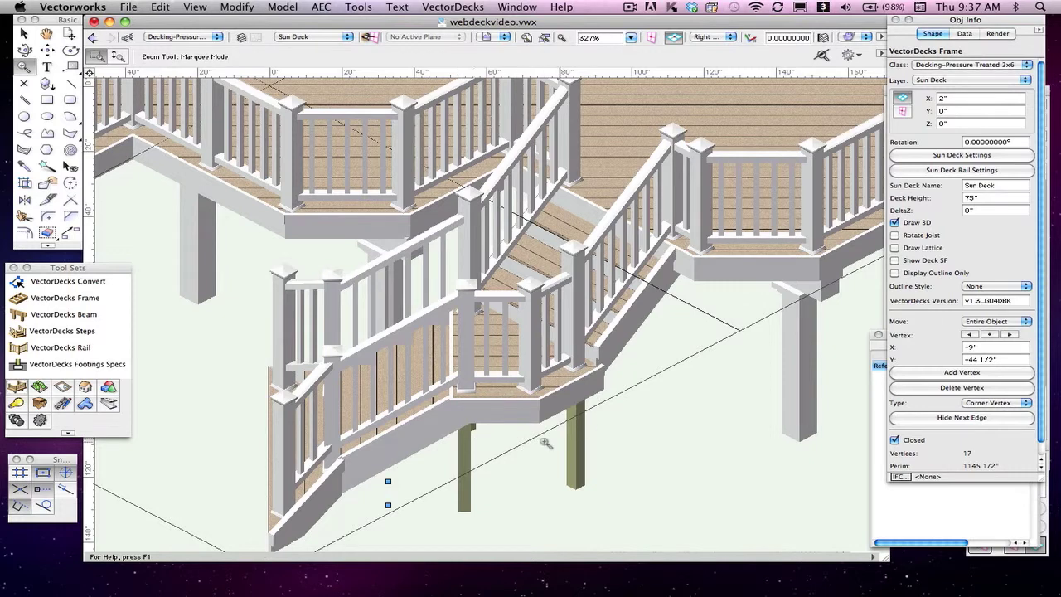
click(22, 34)
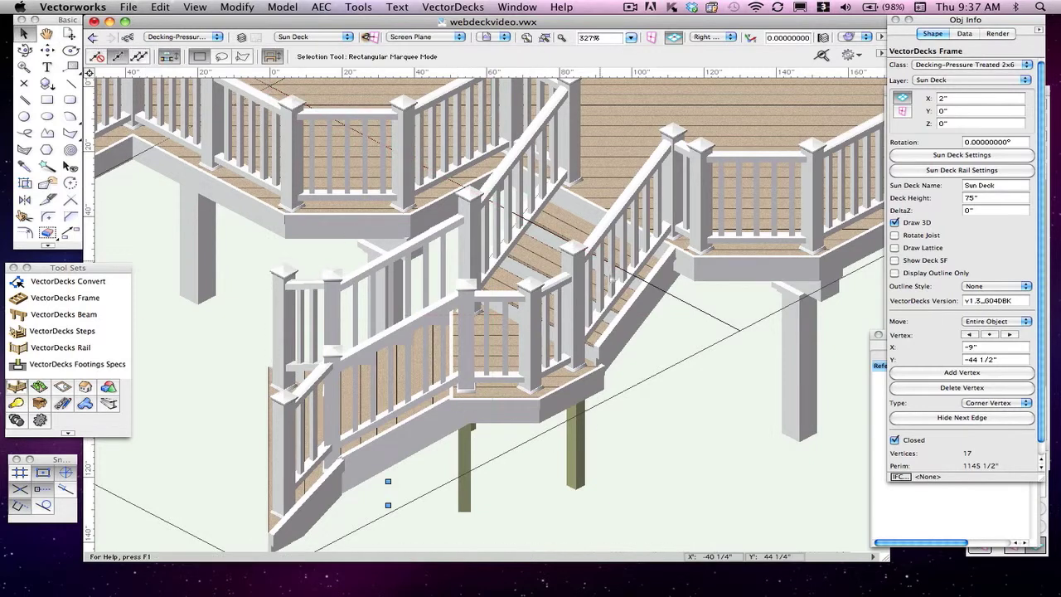
click(634, 305)
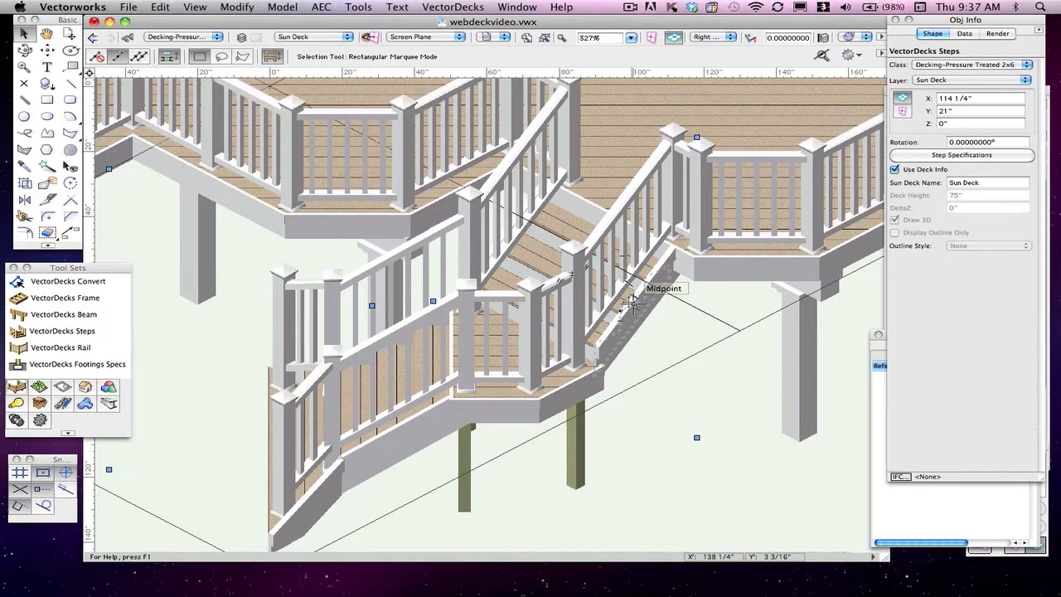
click(975, 157)
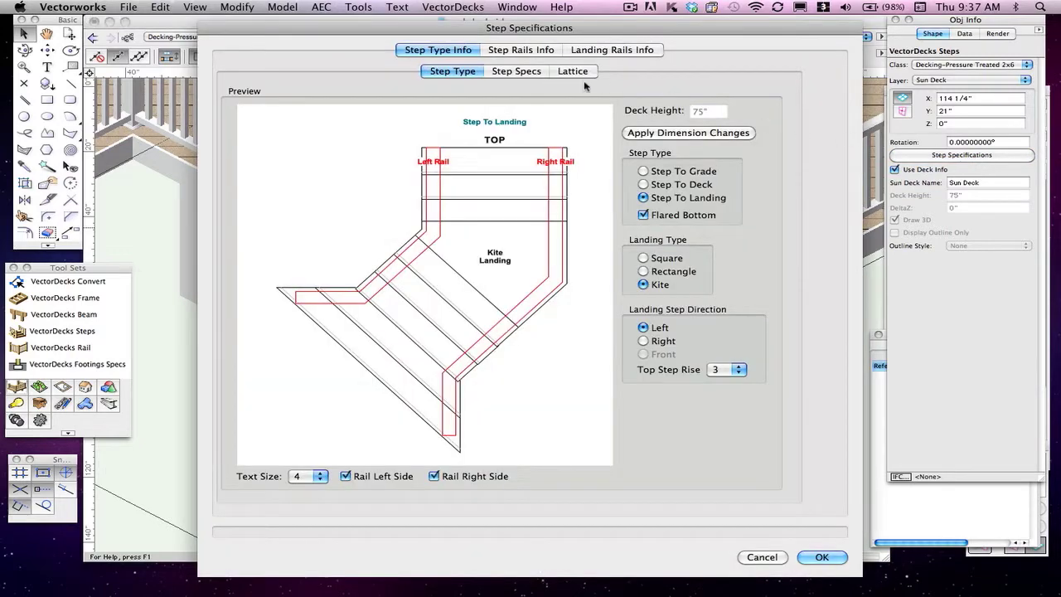
click(516, 71)
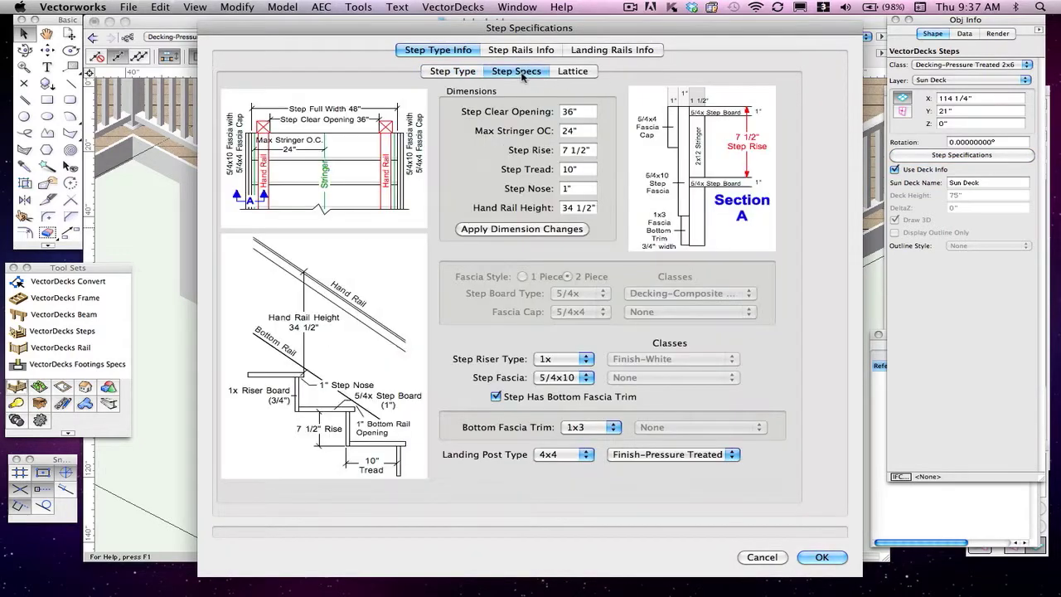
click(671, 454)
mouse_move(652, 516)
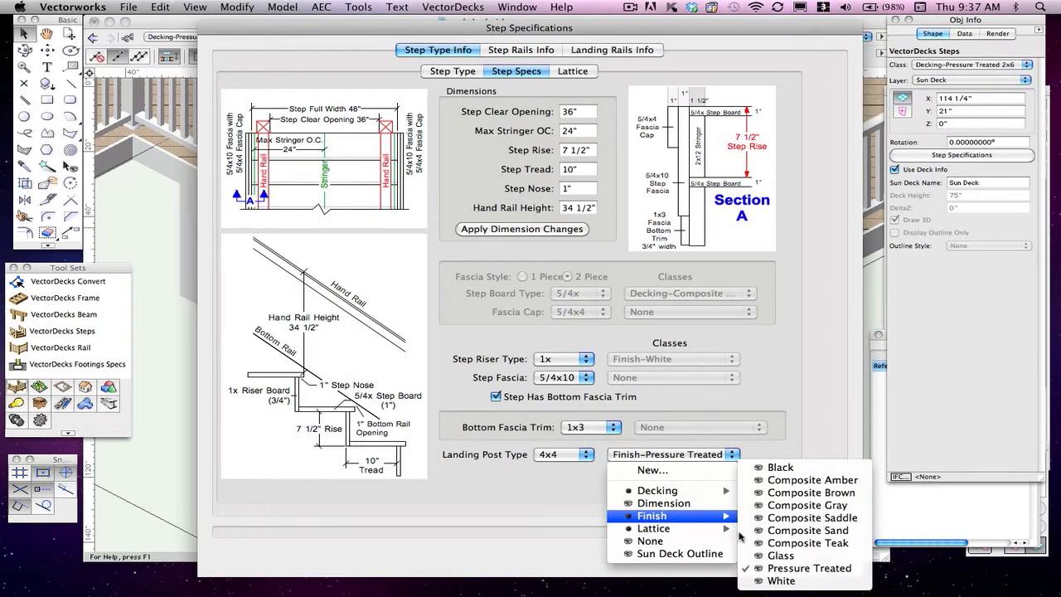
click(787, 579)
click(811, 558)
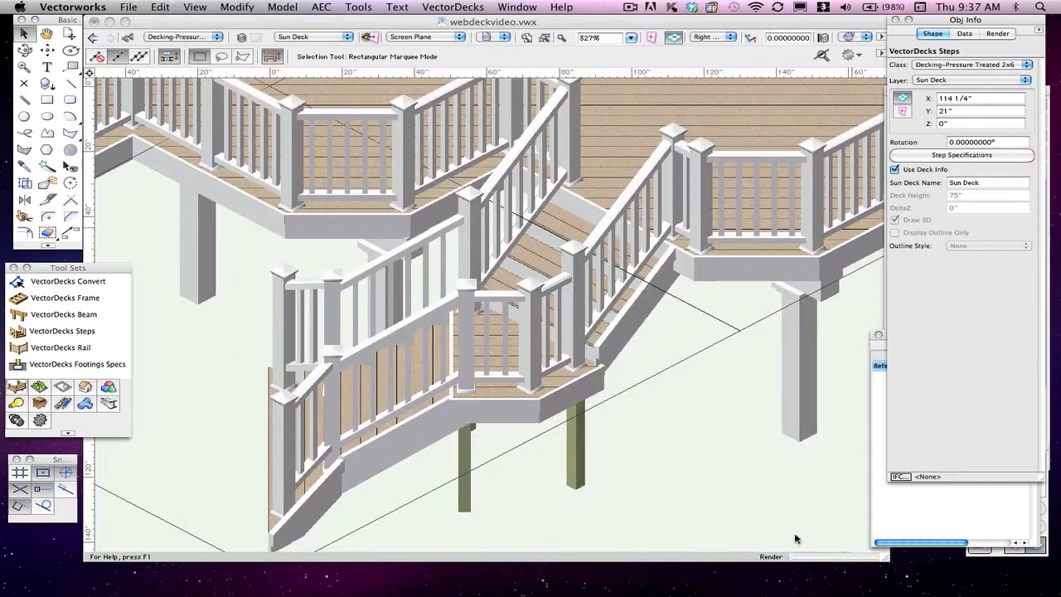
click(661, 391)
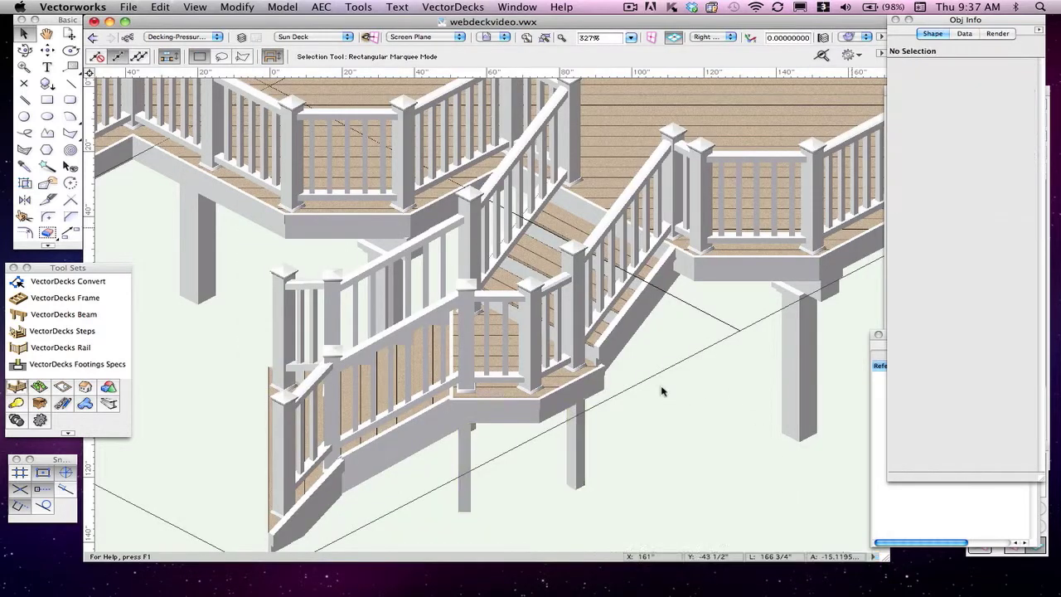
Open the sun deck frame's rail settings and enable Use Rail Objects.
scroll(480, 279, down, 3)
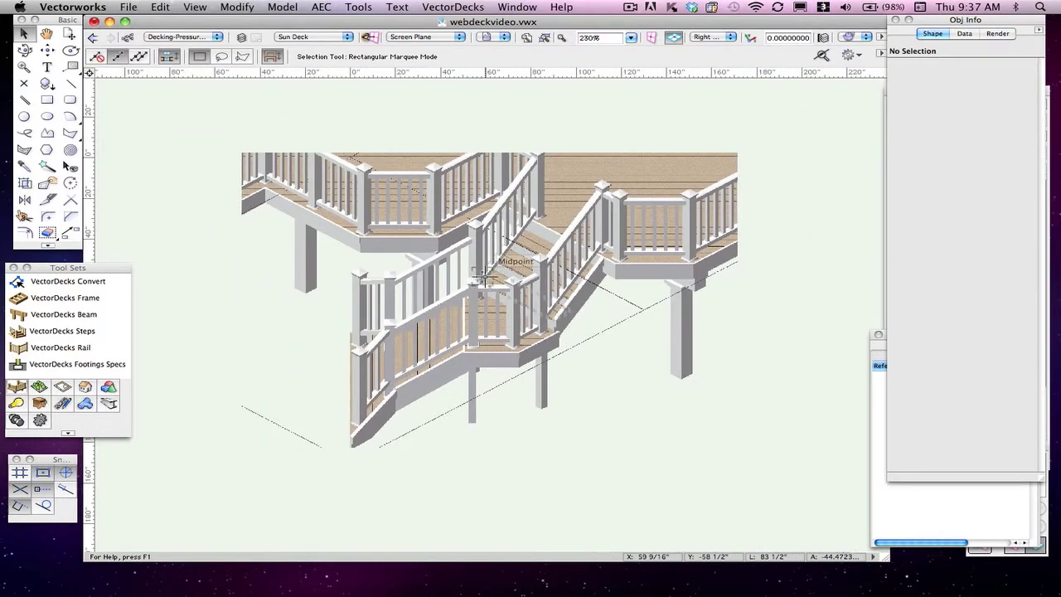
scroll(481, 279, down, 3)
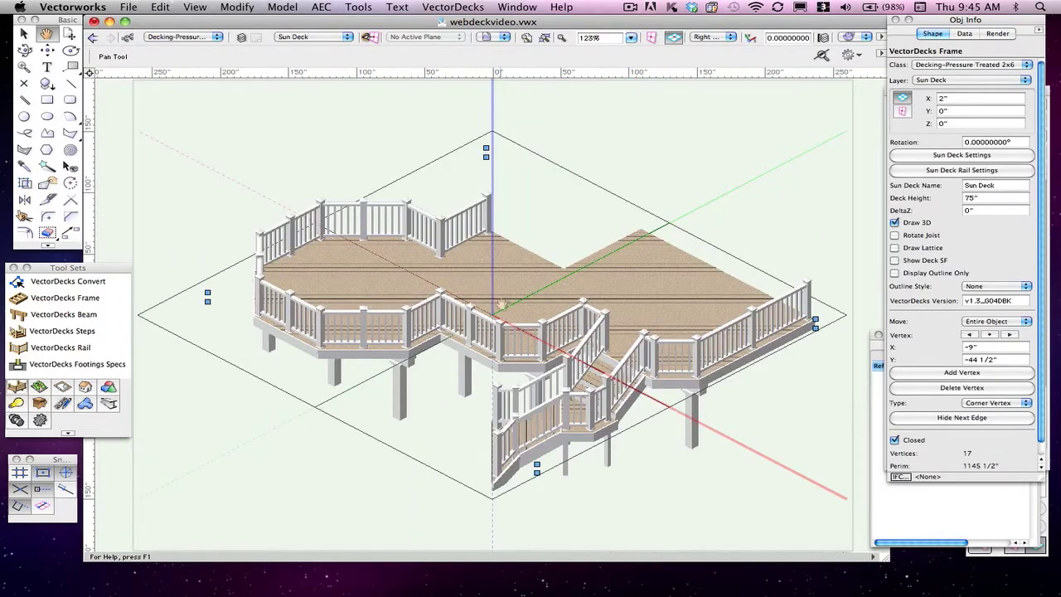
click(23, 33)
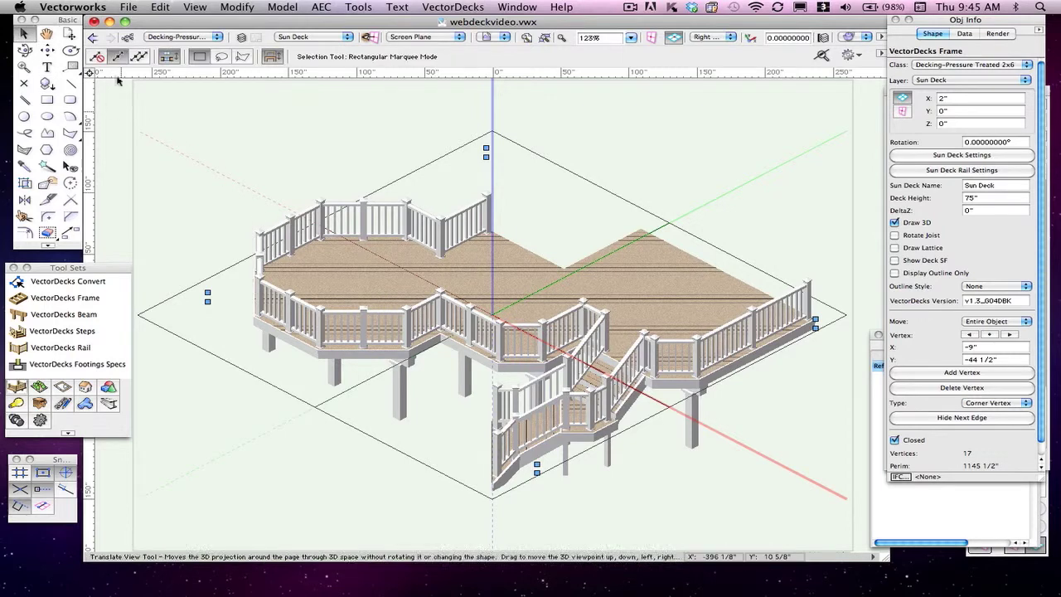
click(688, 256)
click(689, 256)
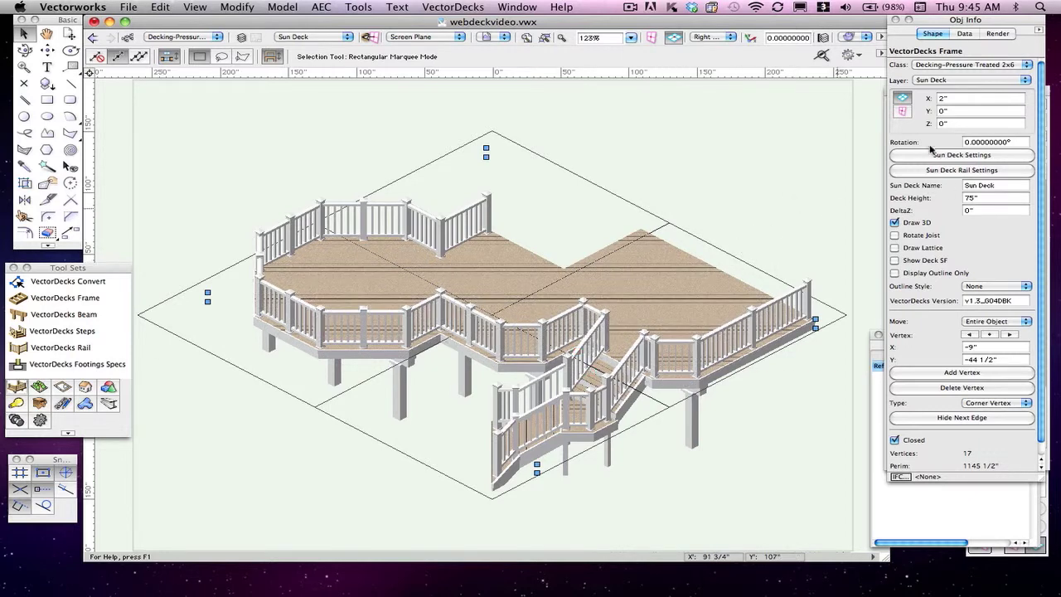
click(740, 228)
click(704, 263)
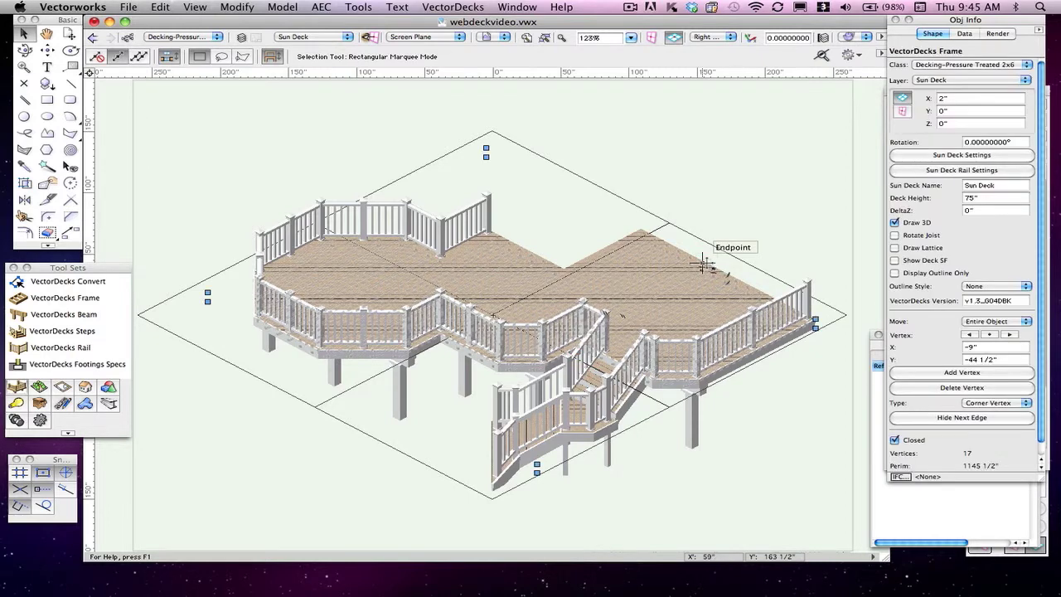
click(947, 171)
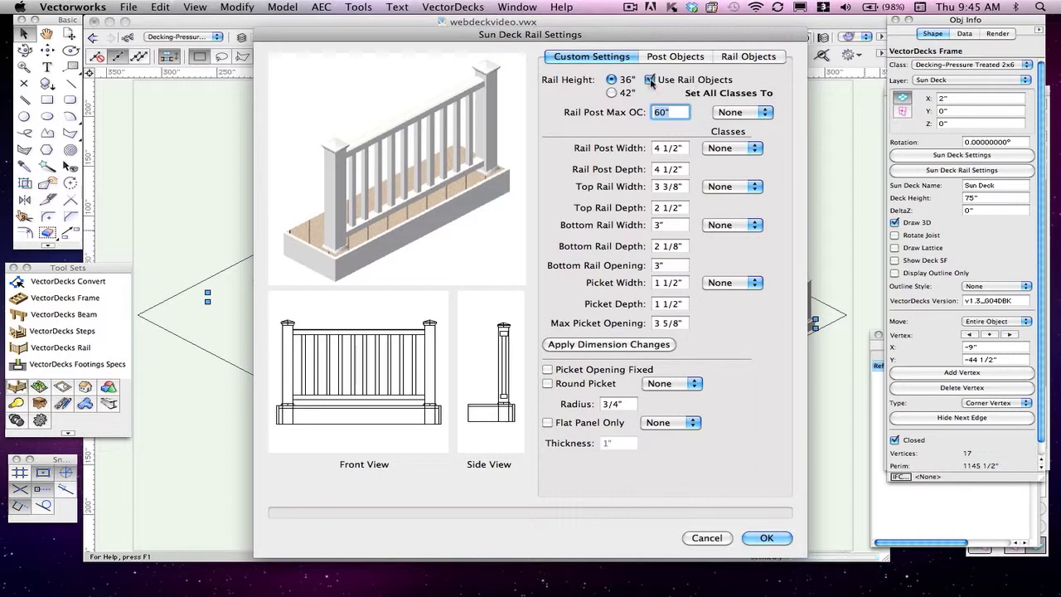
Choose TTRad Post Sleeve, TTRad Sleeve Cap Pyr and TTRad Sleeve Skirt as the rail's post sleeve, cap and skirt objects.
click(678, 57)
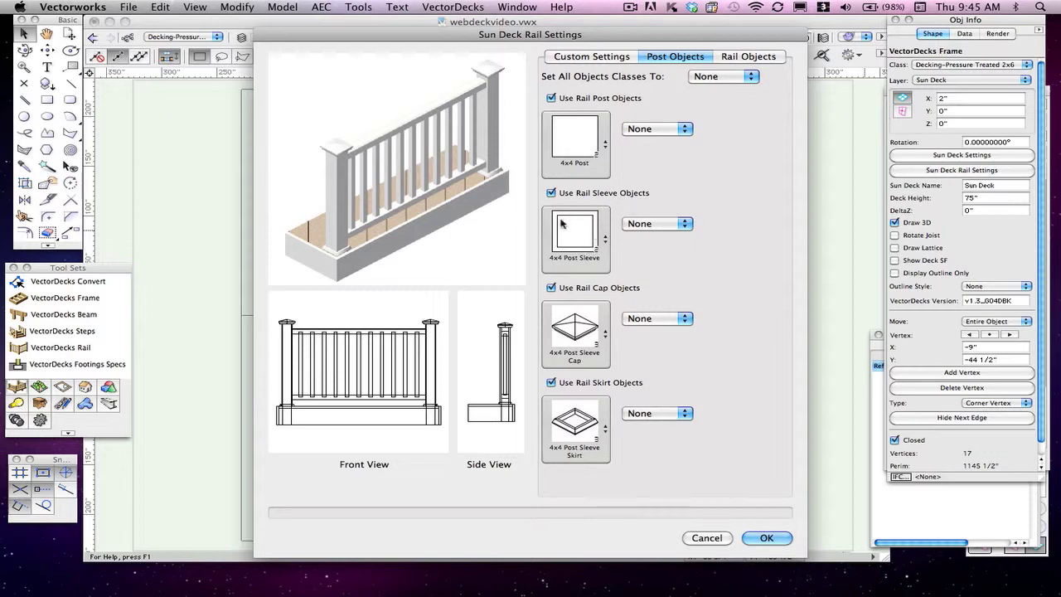
click(591, 245)
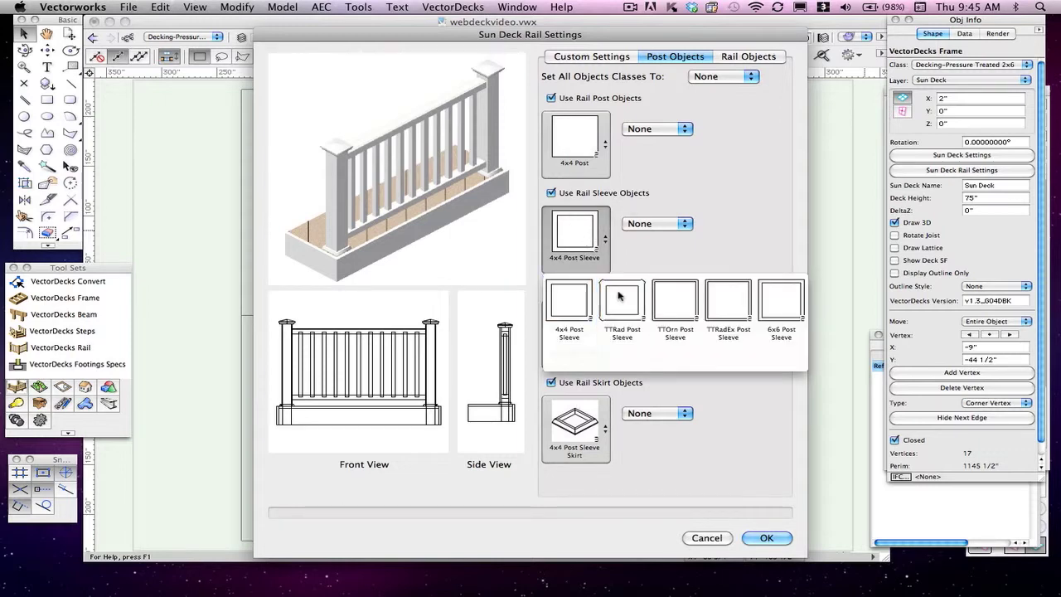
click(511, 184)
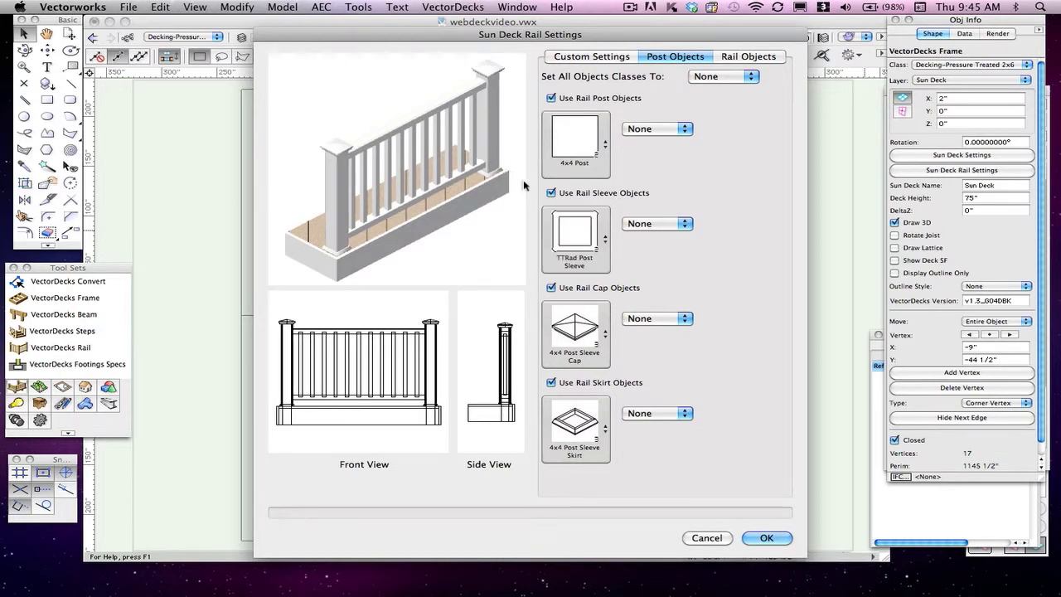
click(575, 324)
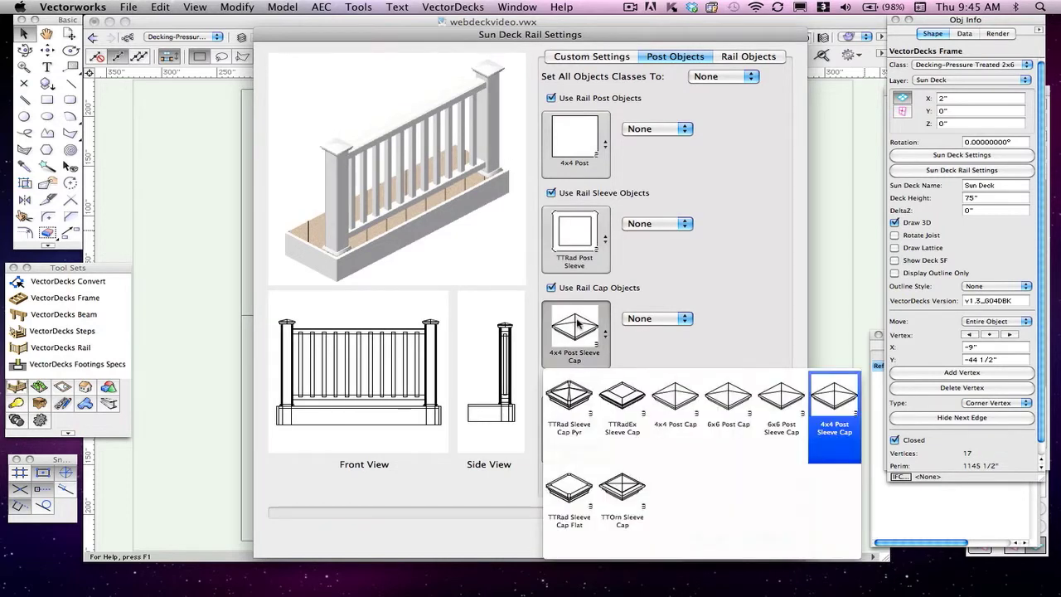
click(571, 399)
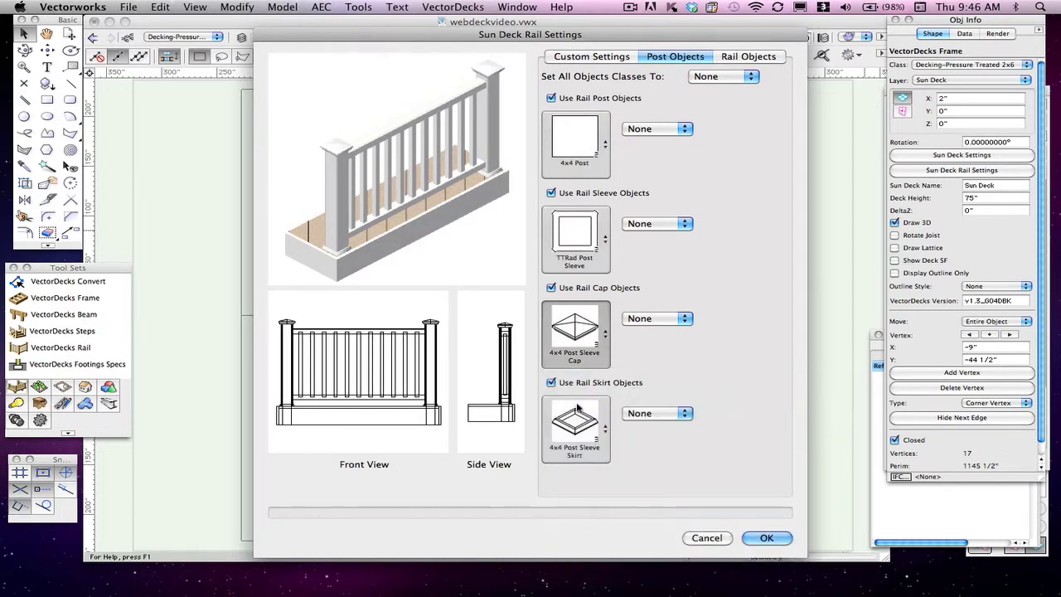
click(578, 425)
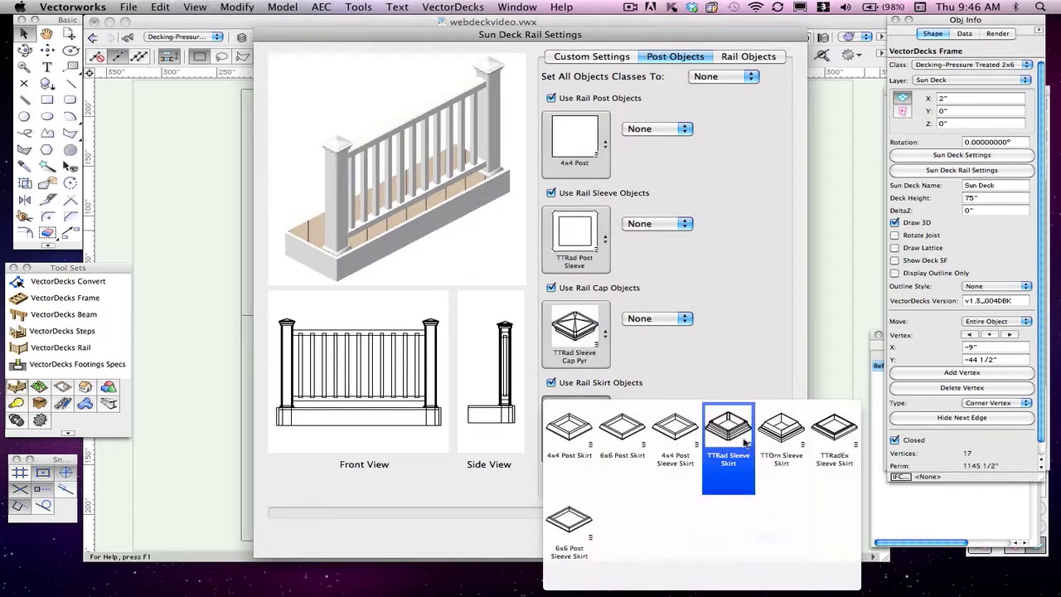
click(744, 444)
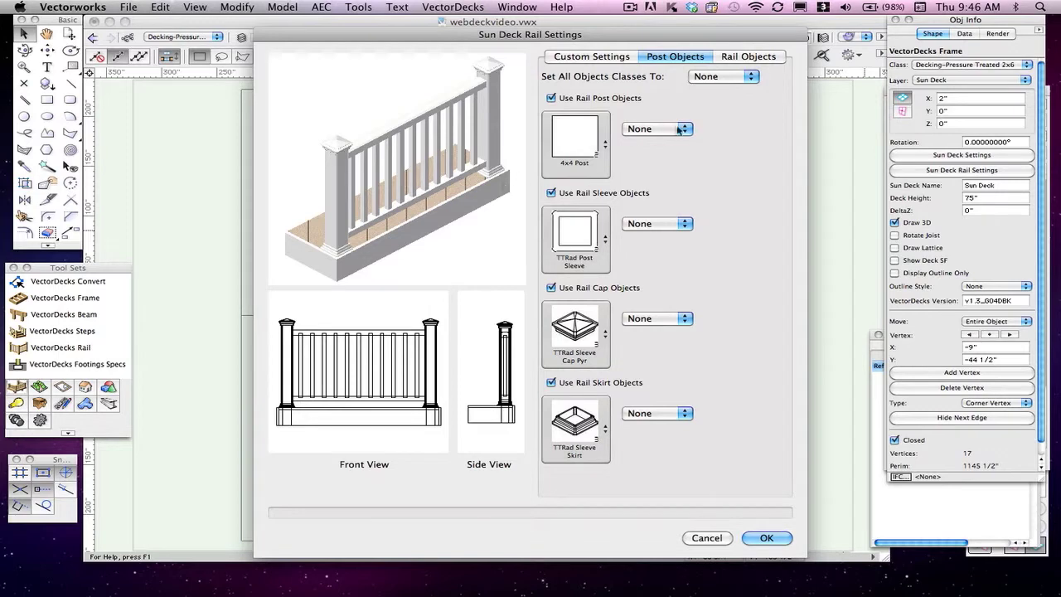
Set the class of all rail post objects to Finish-White.
click(727, 78)
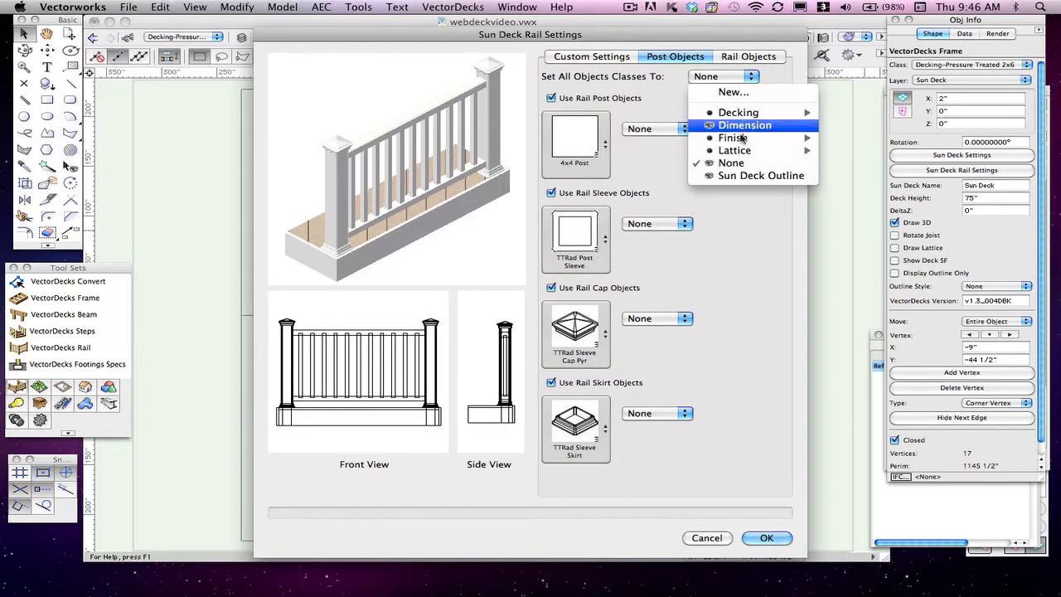
mouse_move(742, 138)
click(836, 253)
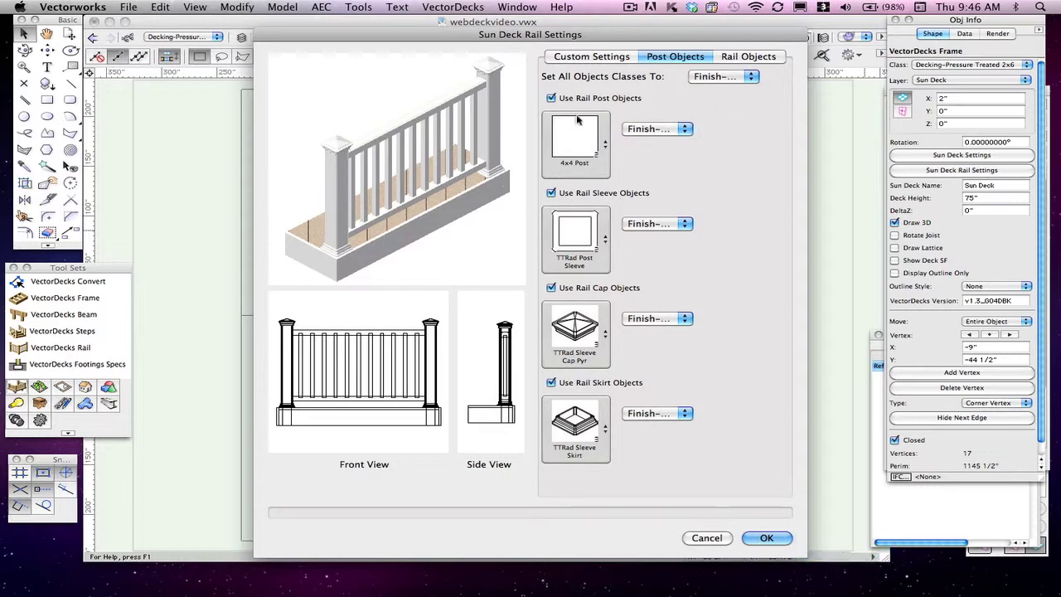
Try the Finish-Composite Saddle class on all rail post objects and return them to Finish-White.
click(740, 75)
mouse_move(751, 142)
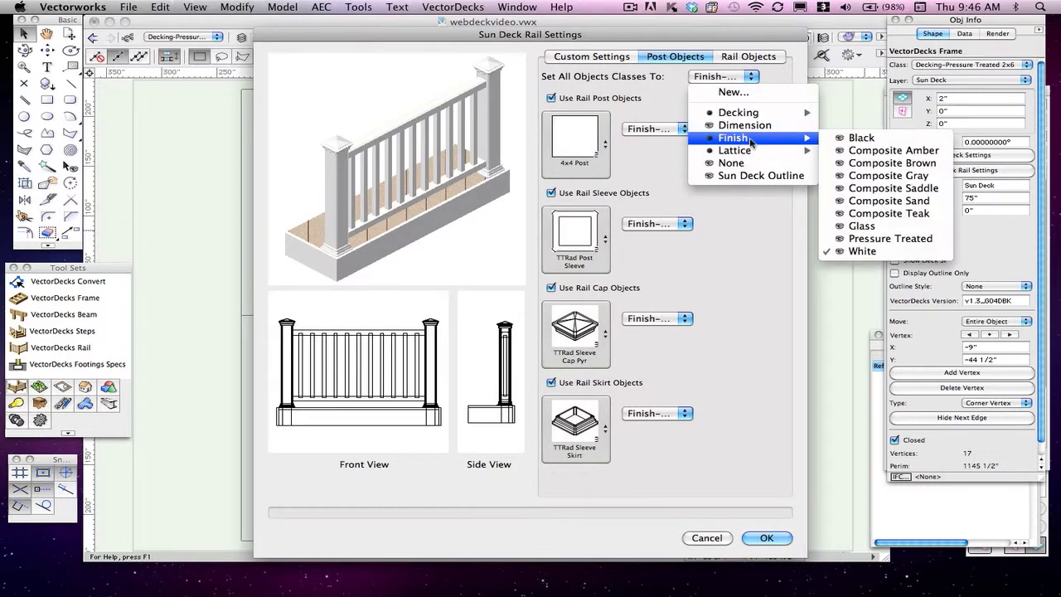
click(870, 197)
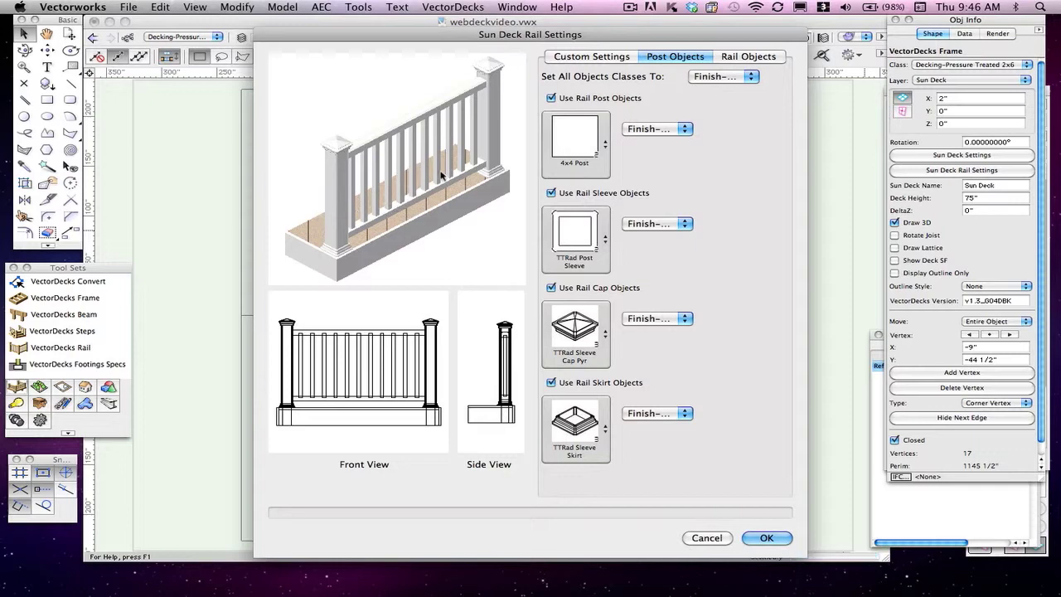
click(742, 77)
mouse_move(758, 138)
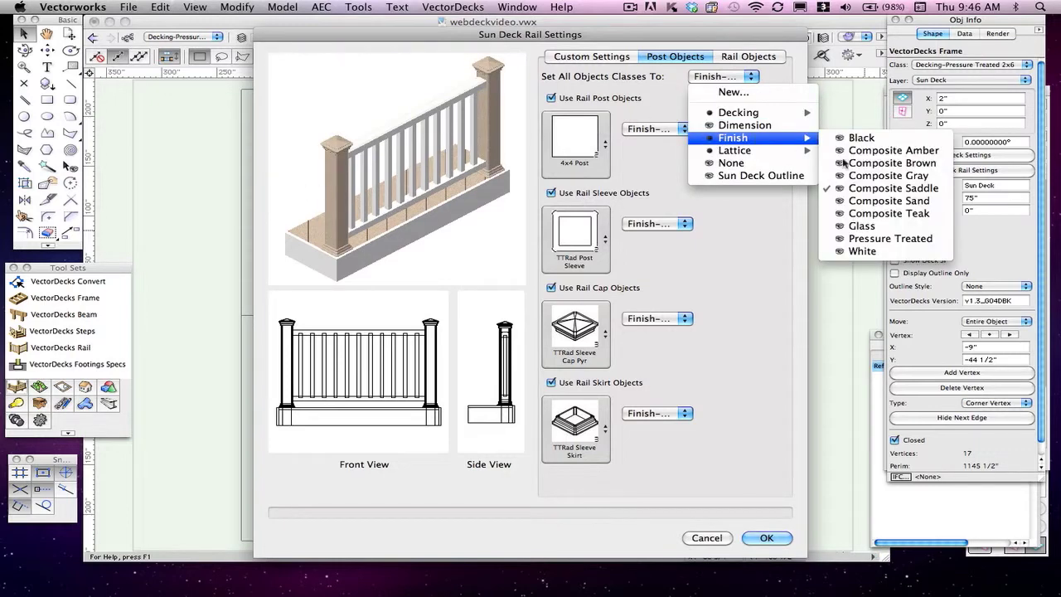
click(860, 251)
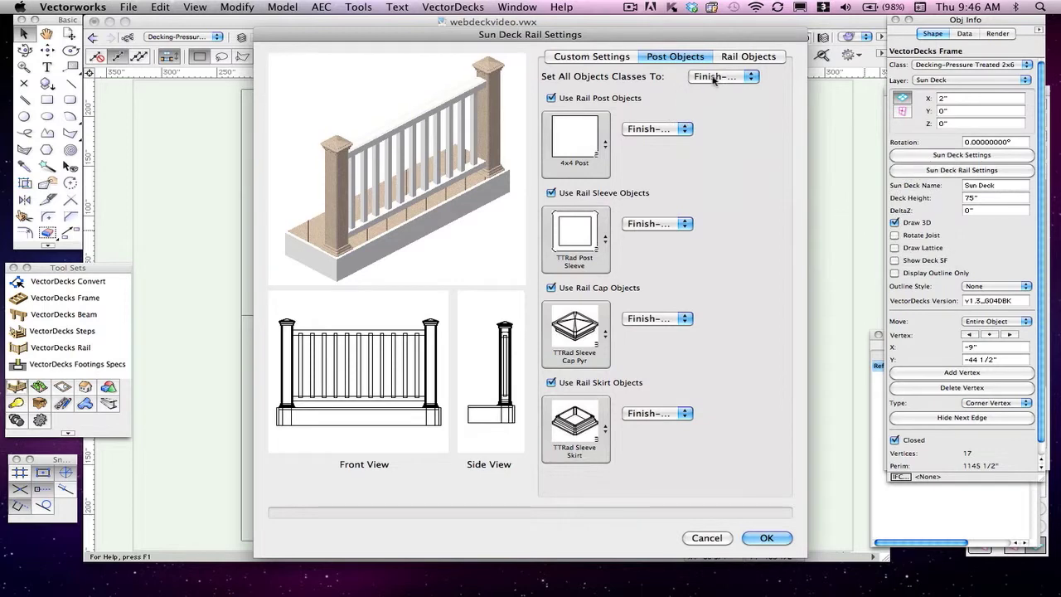
Choose TTRad Top Rail, TTRad Bottom Rail and the Colonial 36" Rail baluster as the deck's rail objects.
click(754, 56)
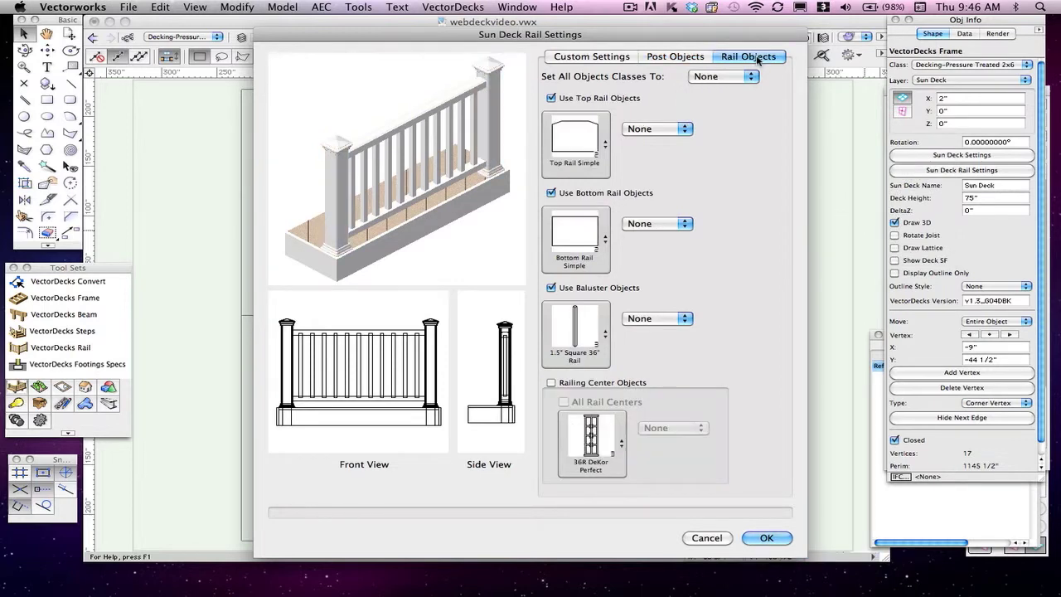
click(583, 148)
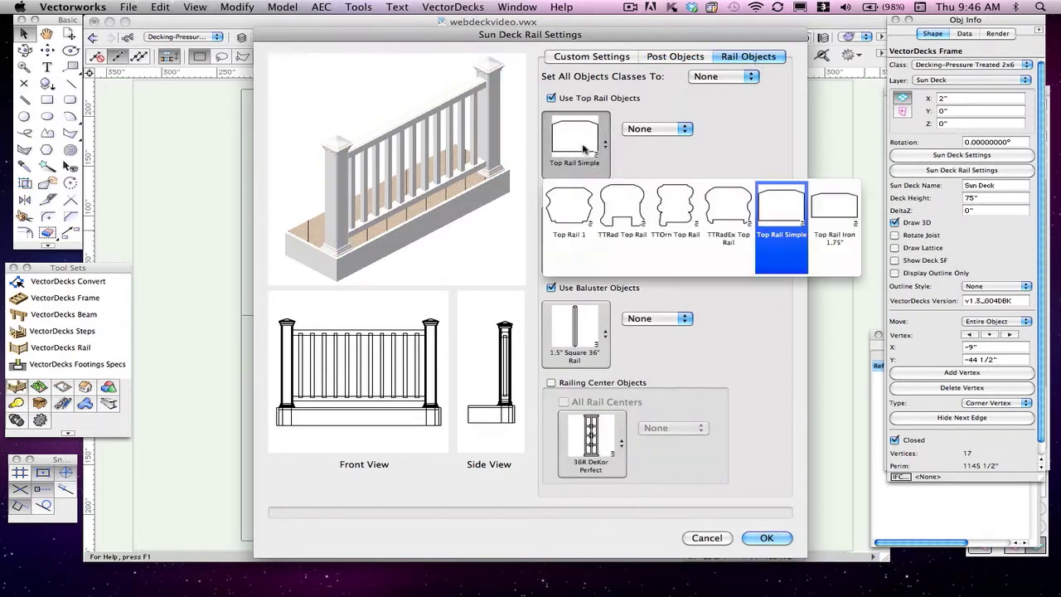
click(637, 213)
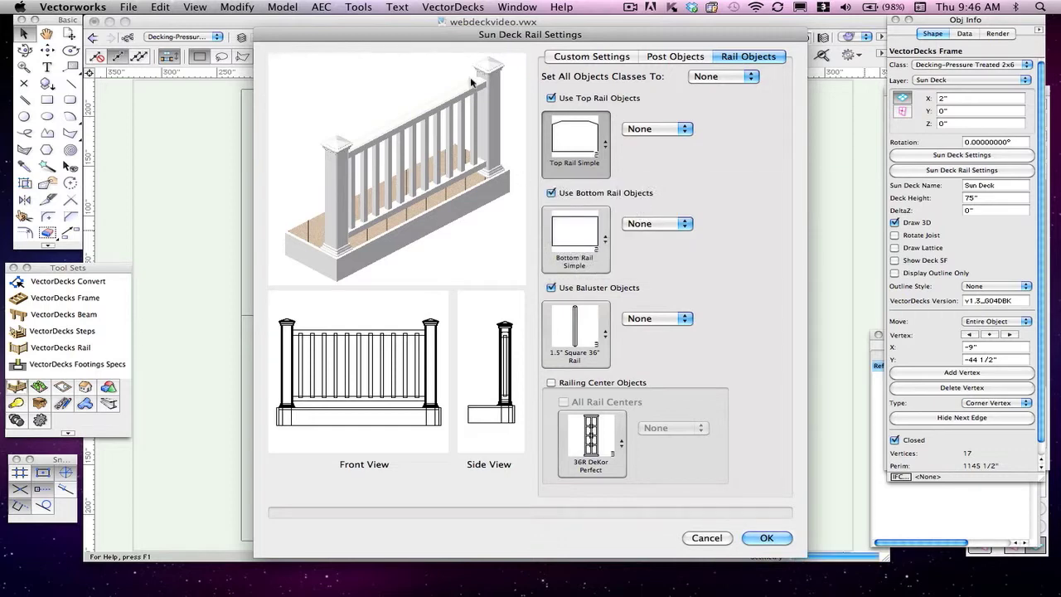
click(576, 246)
click(620, 297)
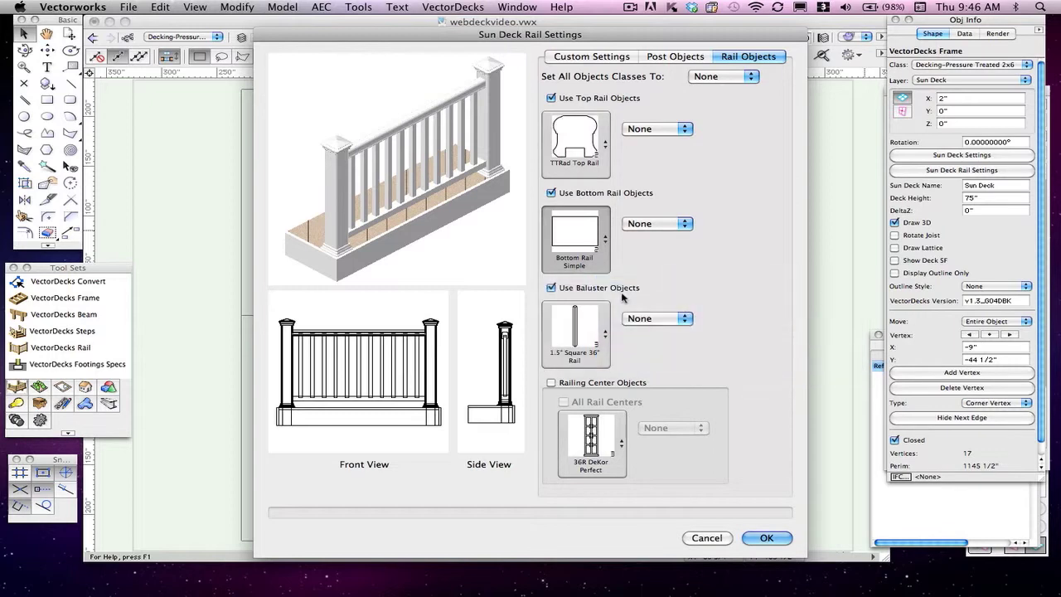
click(576, 338)
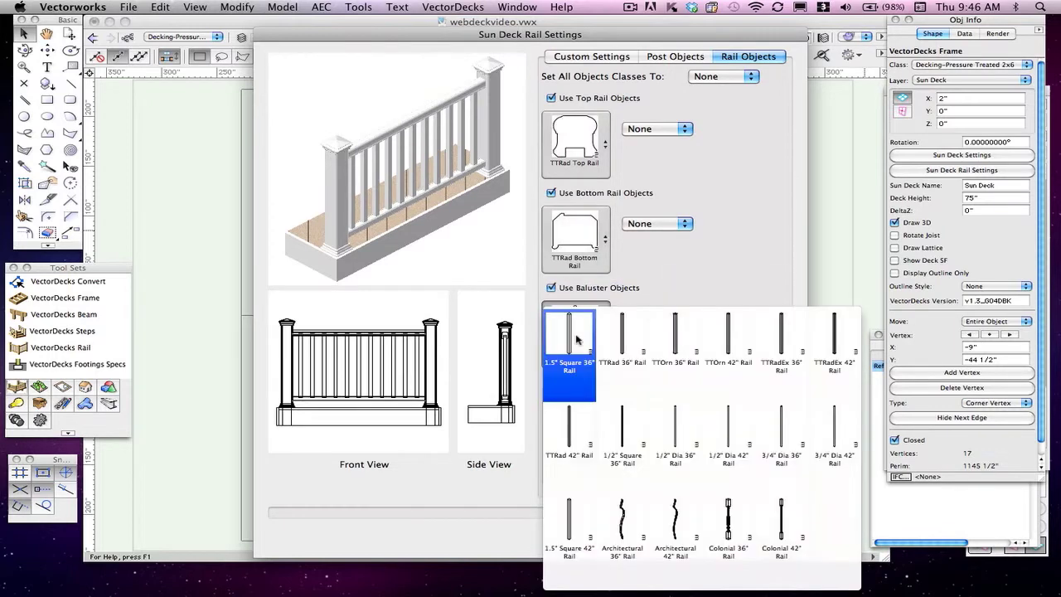
click(728, 520)
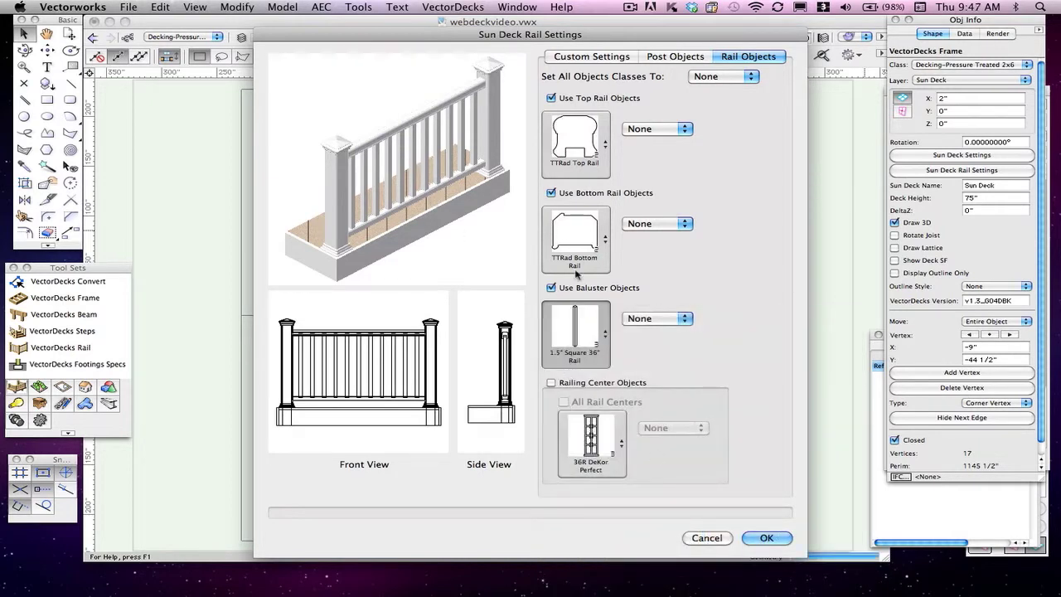
Choose TTRad 36" Rail as the deck's baluster object and apply the Sun Deck rail settings.
click(579, 332)
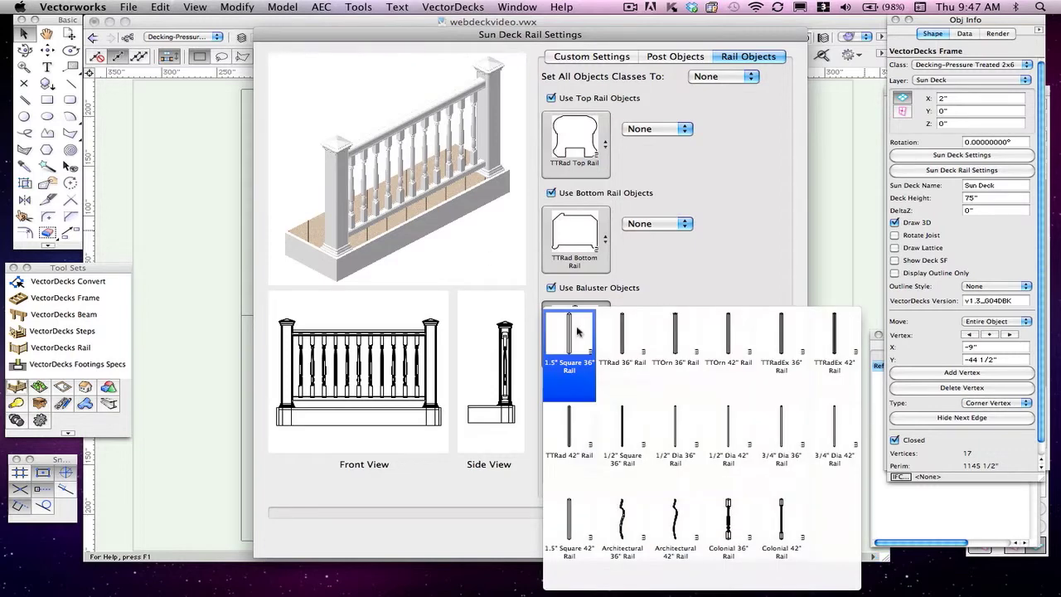
click(625, 346)
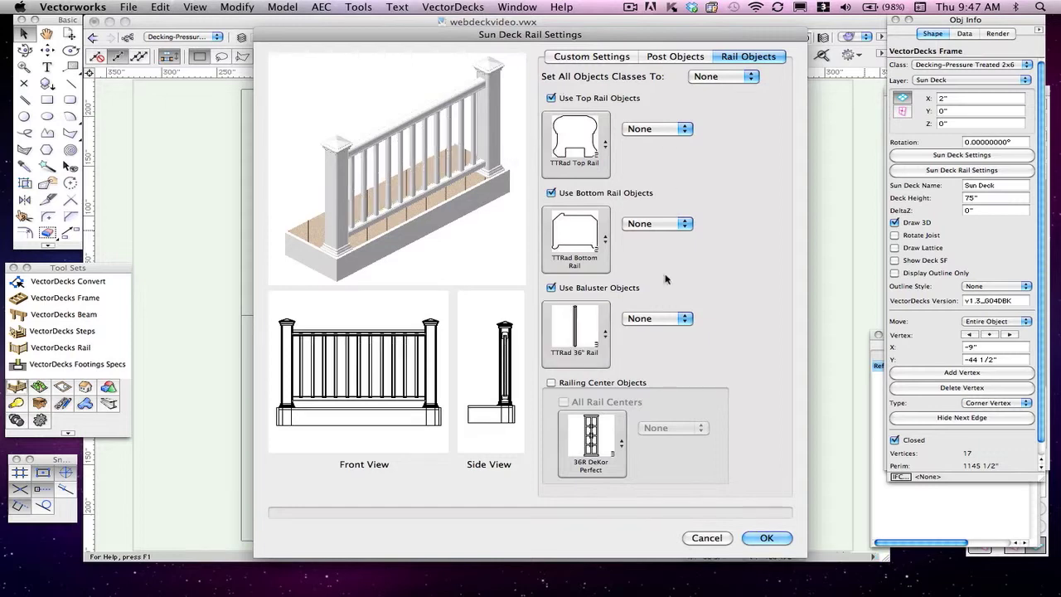
click(762, 538)
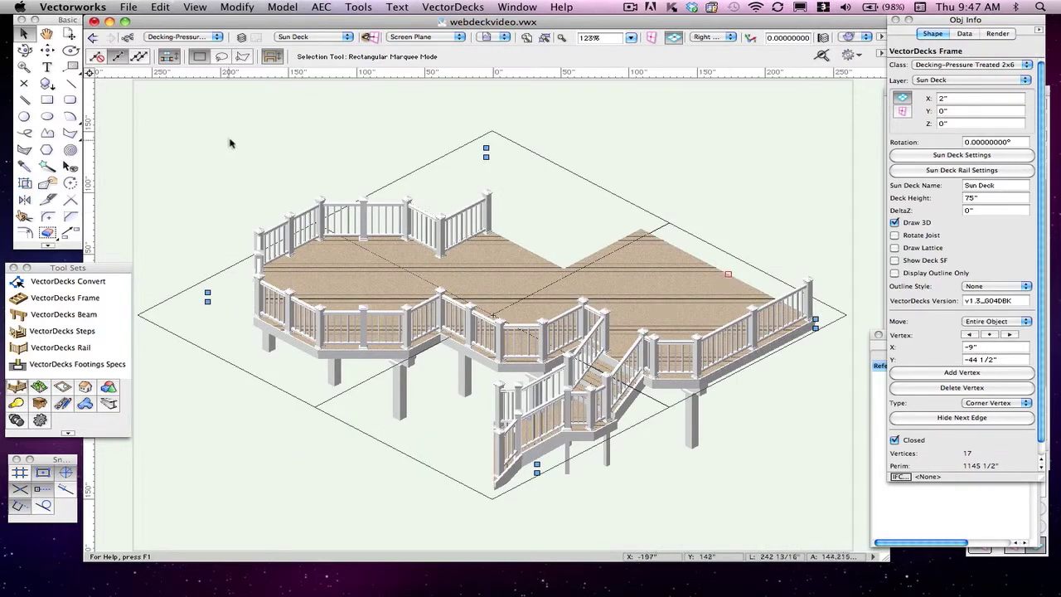
Examine the rails, posts and balusters around the flared steps up close and return to the full deck view.
click(24, 66)
drag(502, 288, 687, 443)
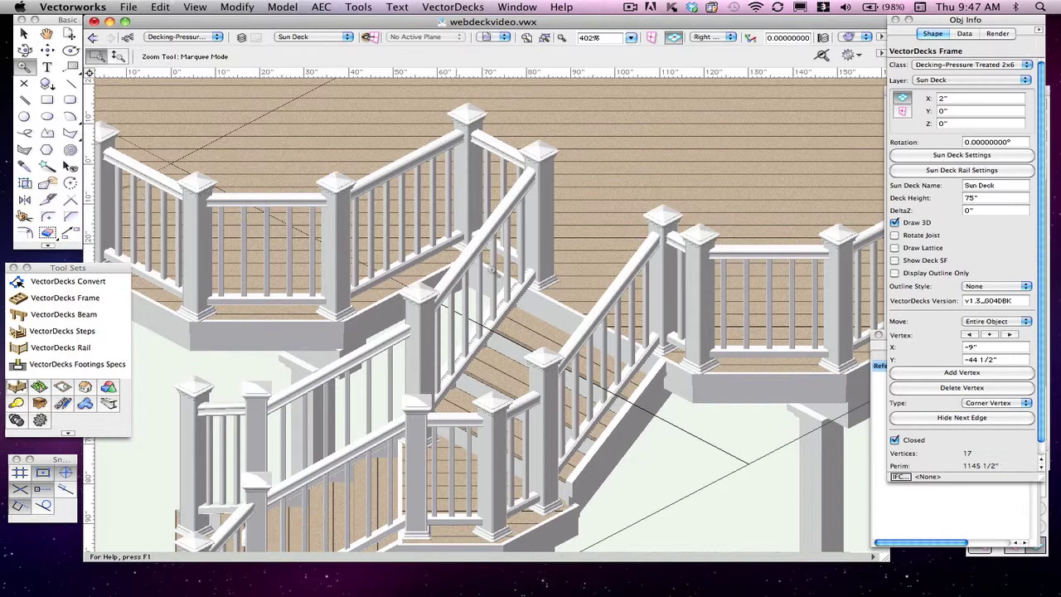
scroll(536, 259, down, 5)
scroll(536, 258, up, 3)
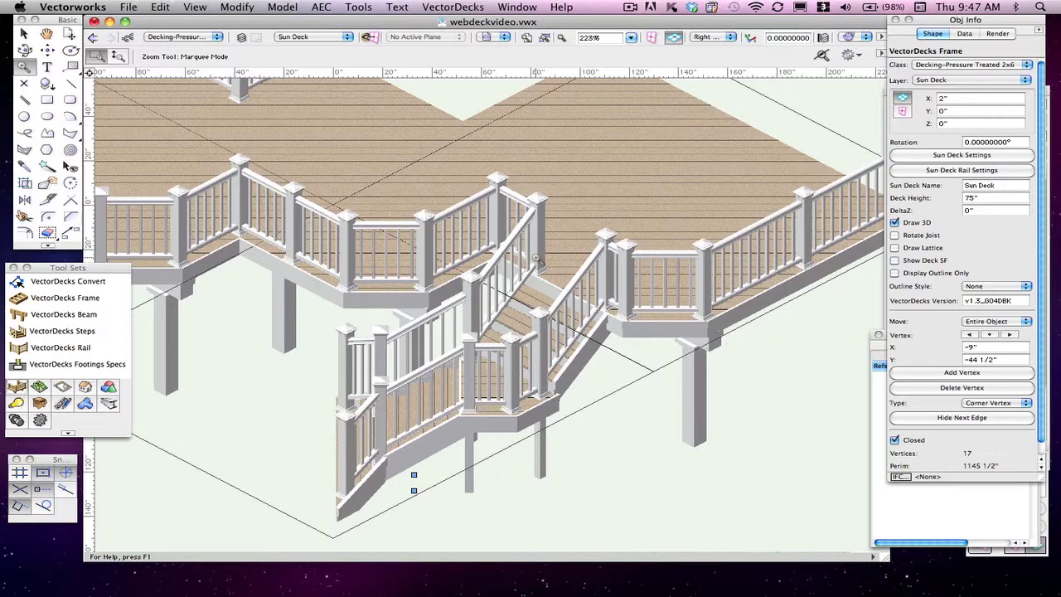
key(super+6)
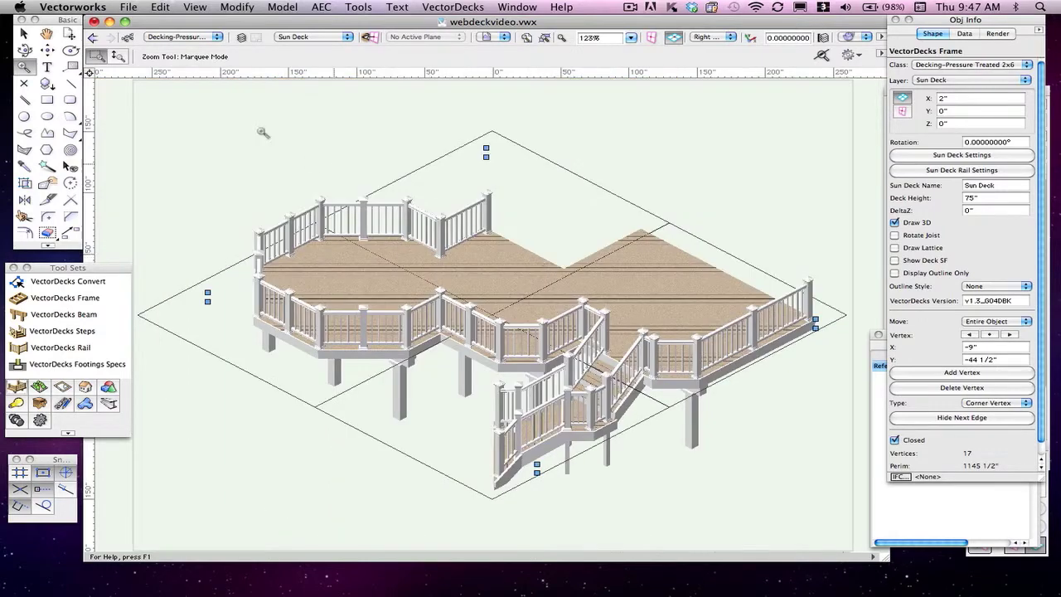
click(24, 33)
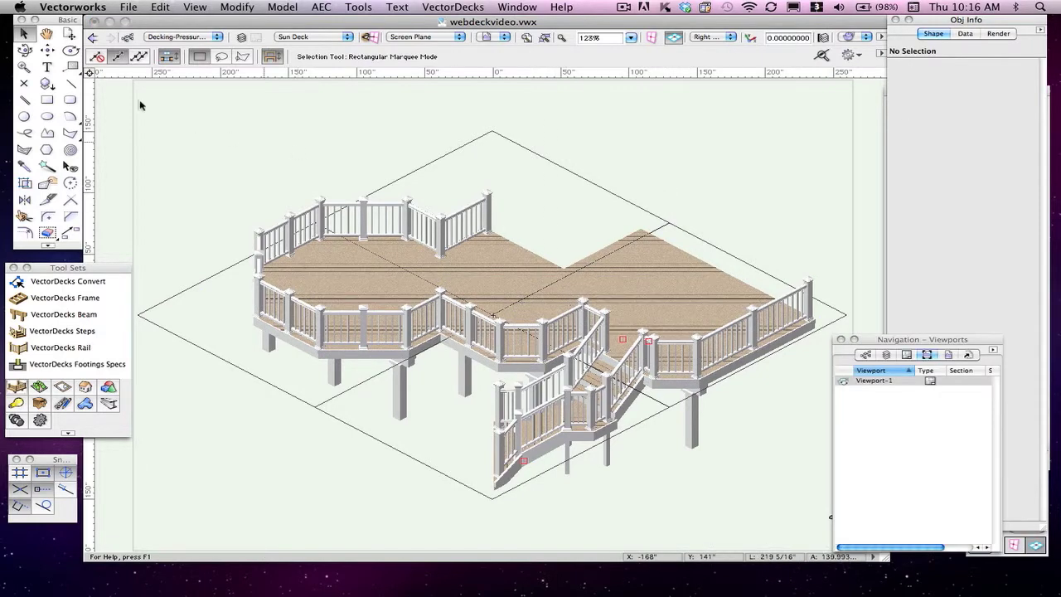
click(24, 50)
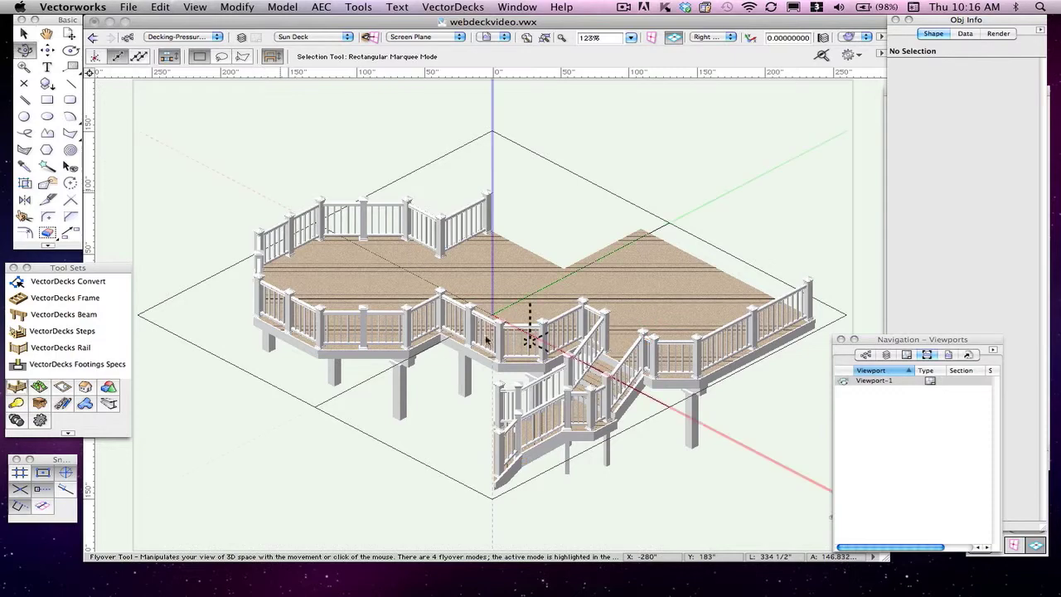
mouse_move(499, 383)
mouse_down()
mouse_move(490, 312)
mouse_move(447, 333)
mouse_move(447, 323)
mouse_move(491, 305)
mouse_move(562, 427)
mouse_move(538, 448)
mouse_up()
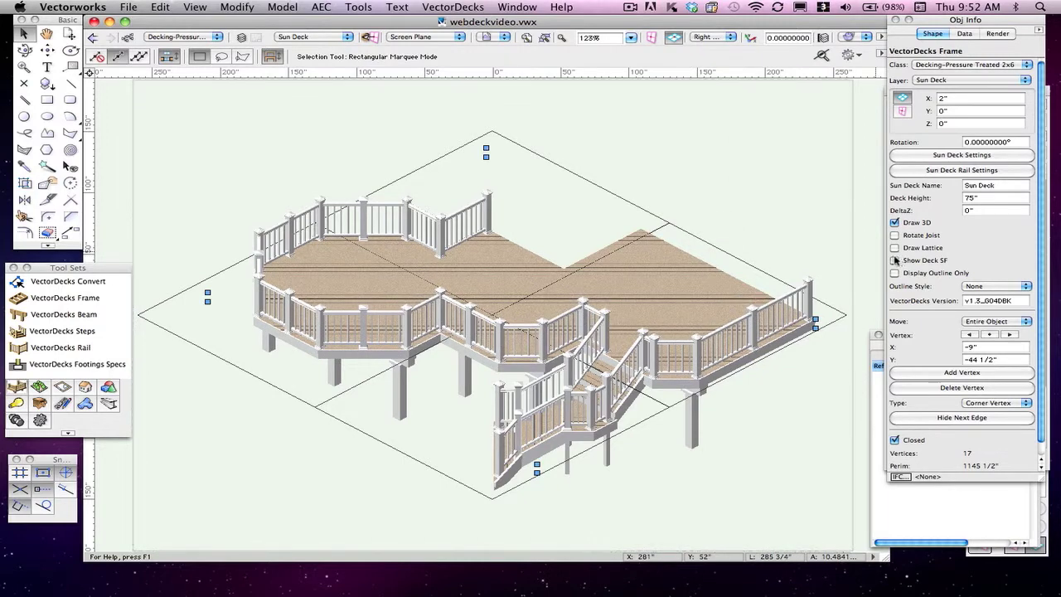
Place a Heliodon outside the deck's lower-left corner in Top/Plan view, rotated about -15°, with its location set to Washington, USA.
key(F5)
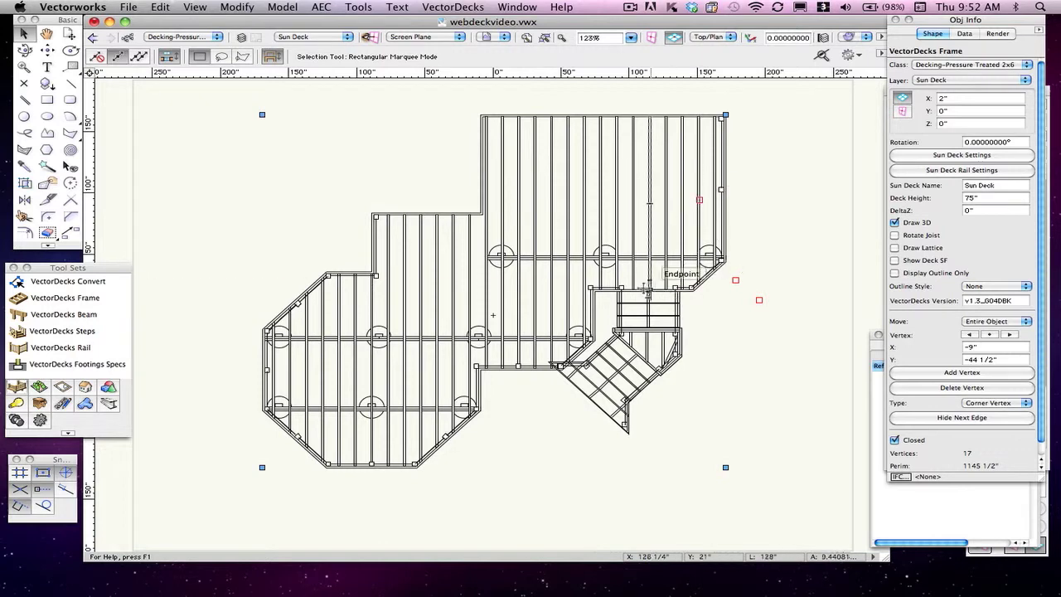
scroll(644, 289, down, 2)
click(16, 403)
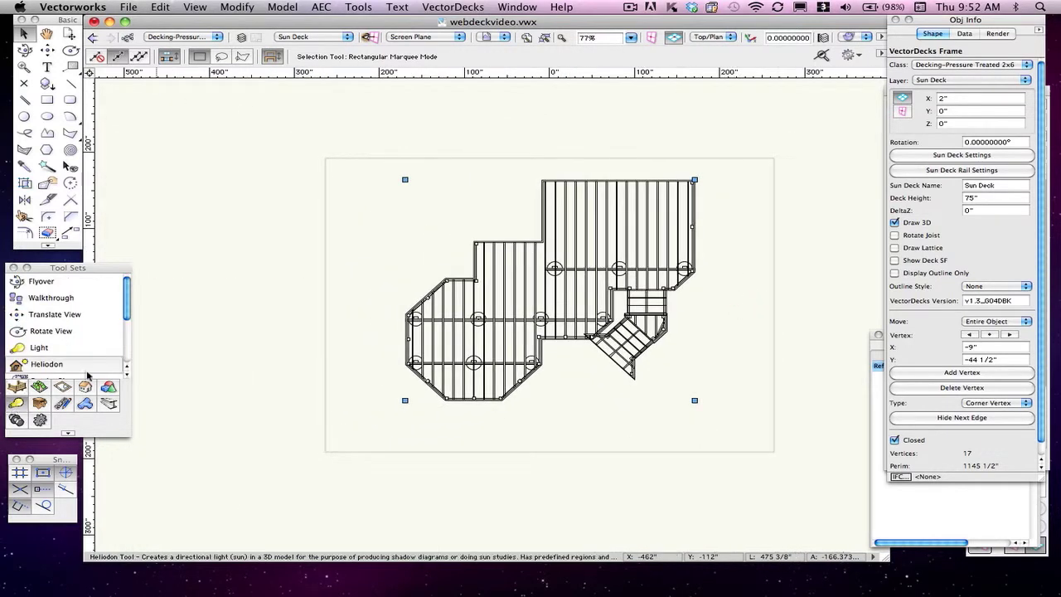
click(107, 386)
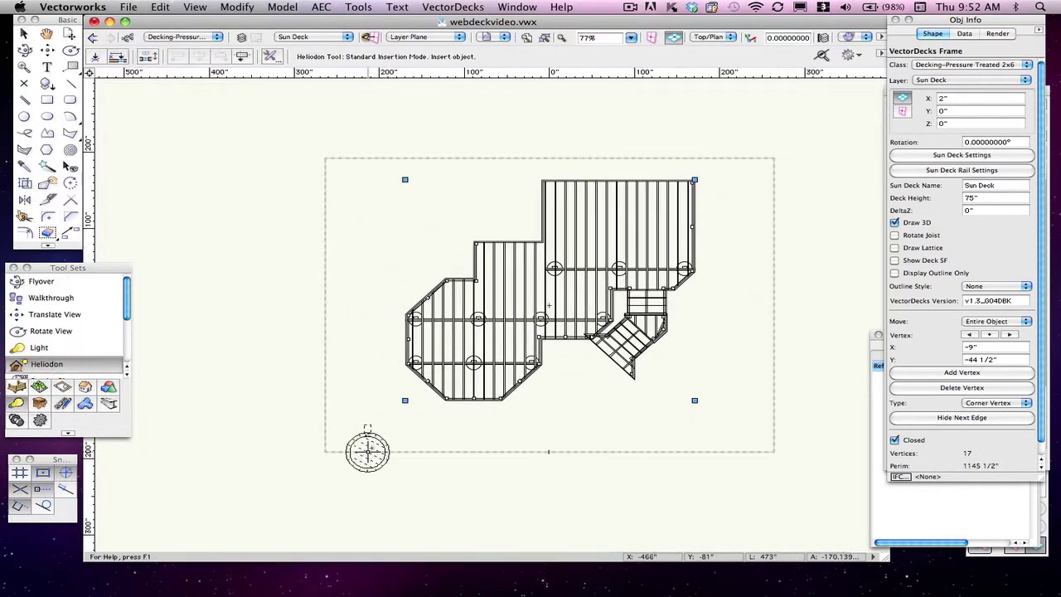
click(370, 475)
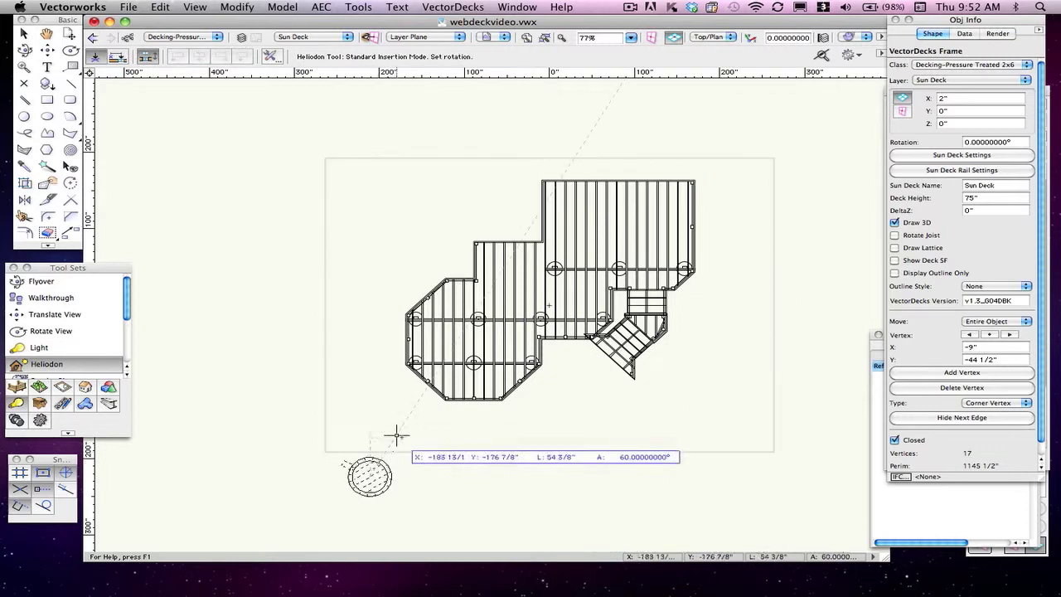
click(482, 503)
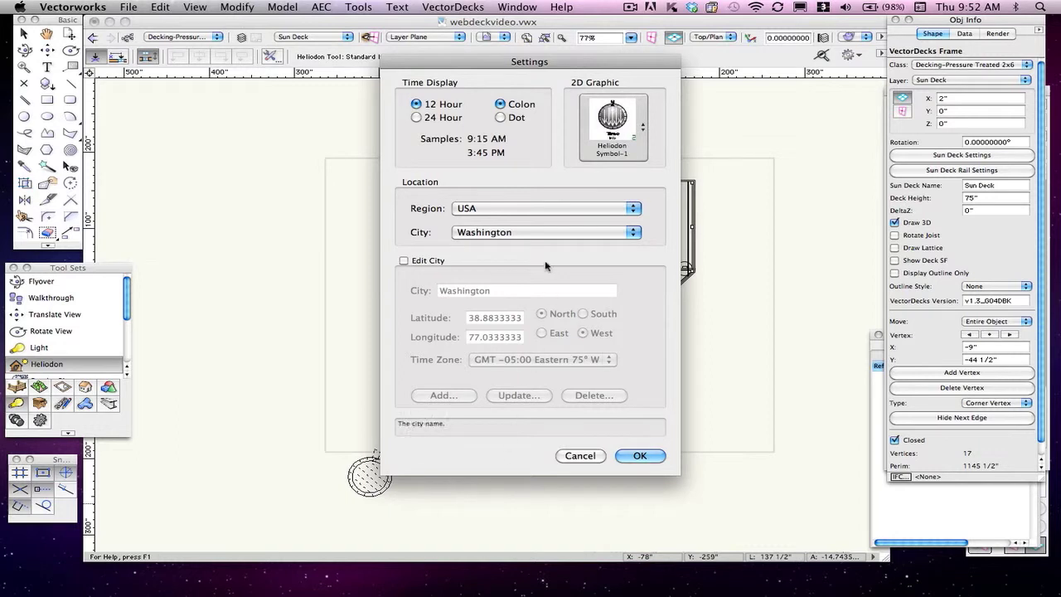
click(640, 457)
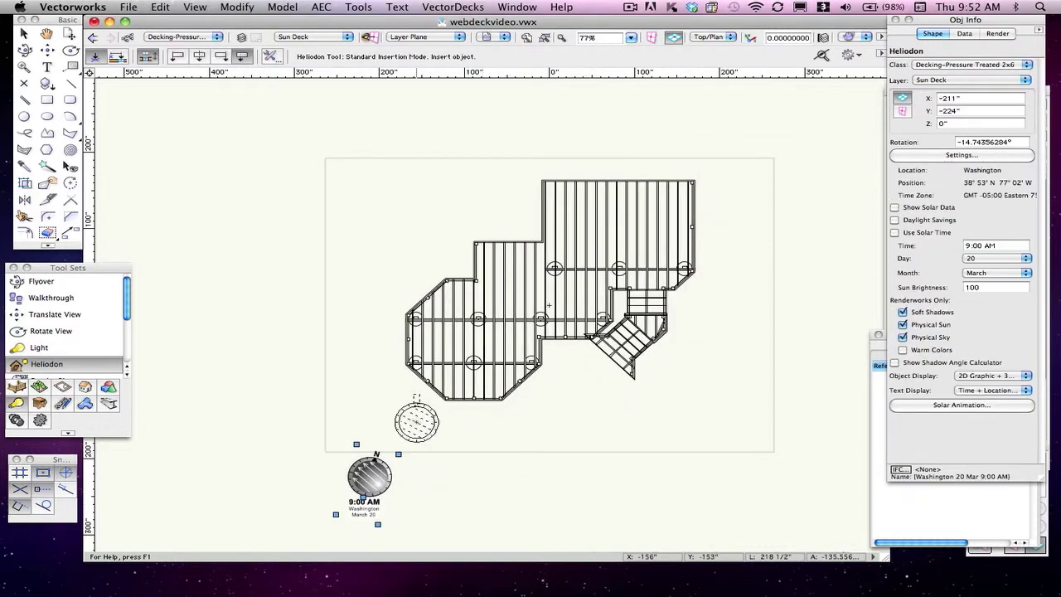
click(24, 33)
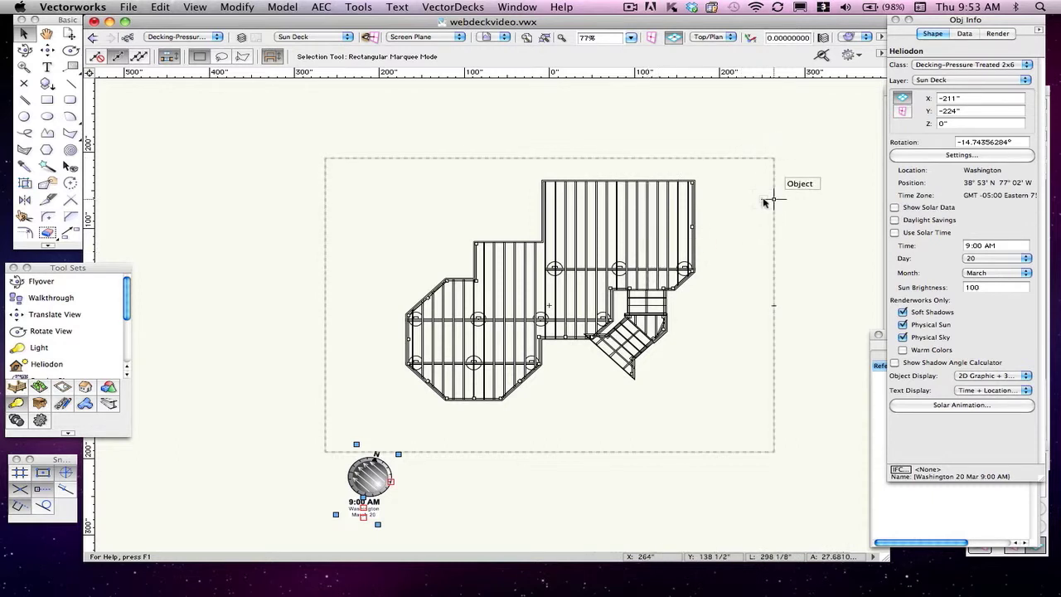
Show the deck in Right Isometric view with Normal Distance perspective and orbit it to a lower angle that fills the page.
click(706, 37)
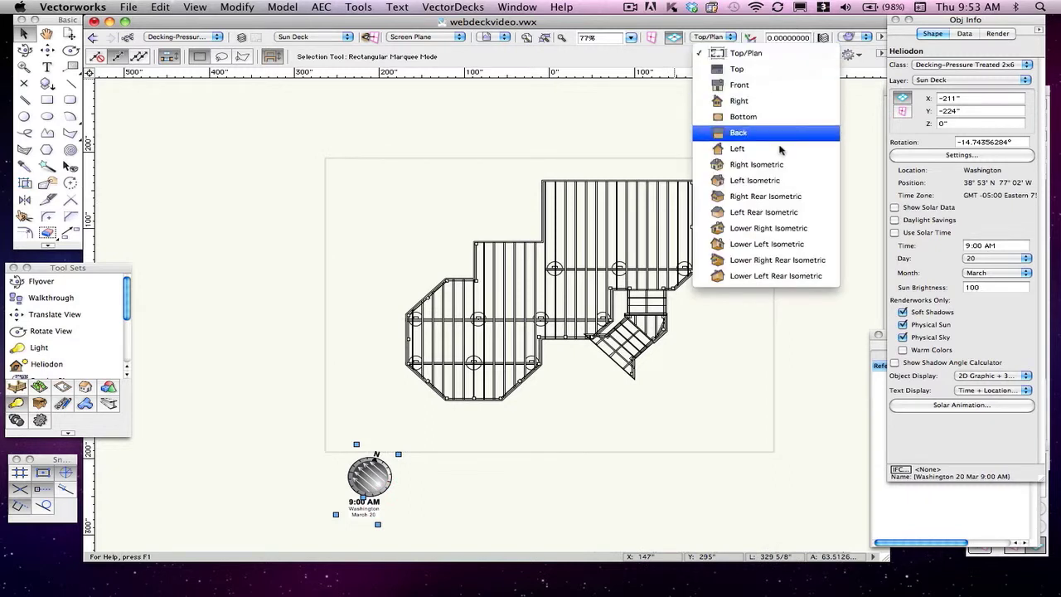
click(773, 170)
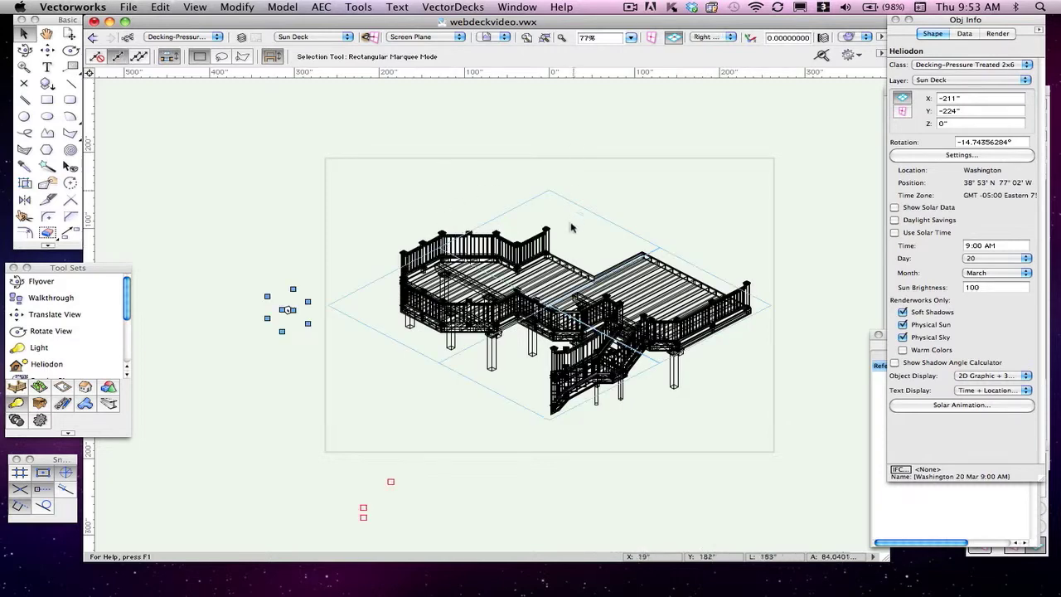
key(super+4)
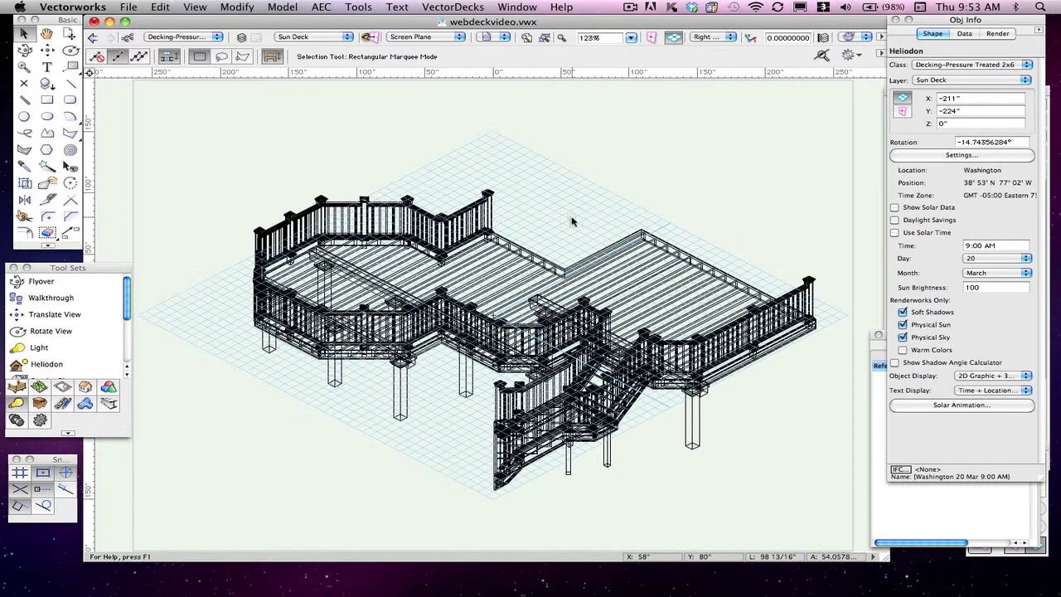
click(224, 7)
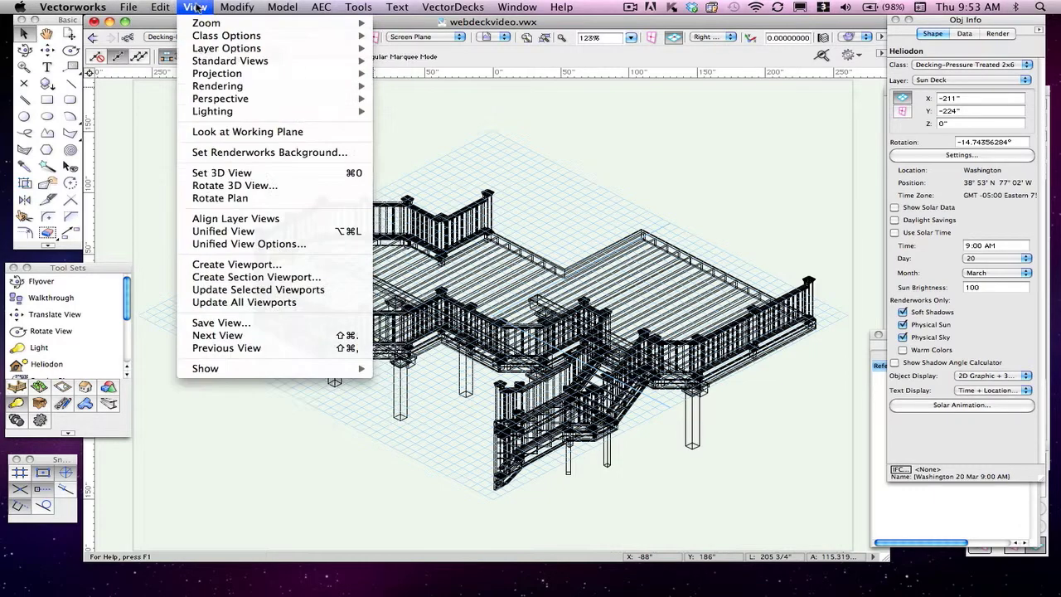
mouse_move(224, 99)
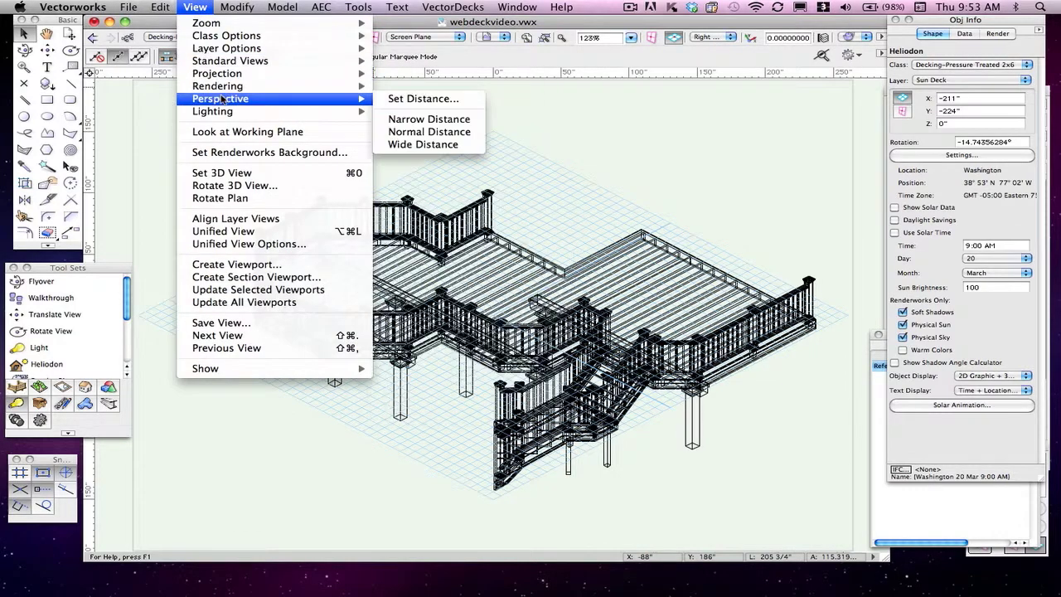
click(405, 136)
key(shift+c)
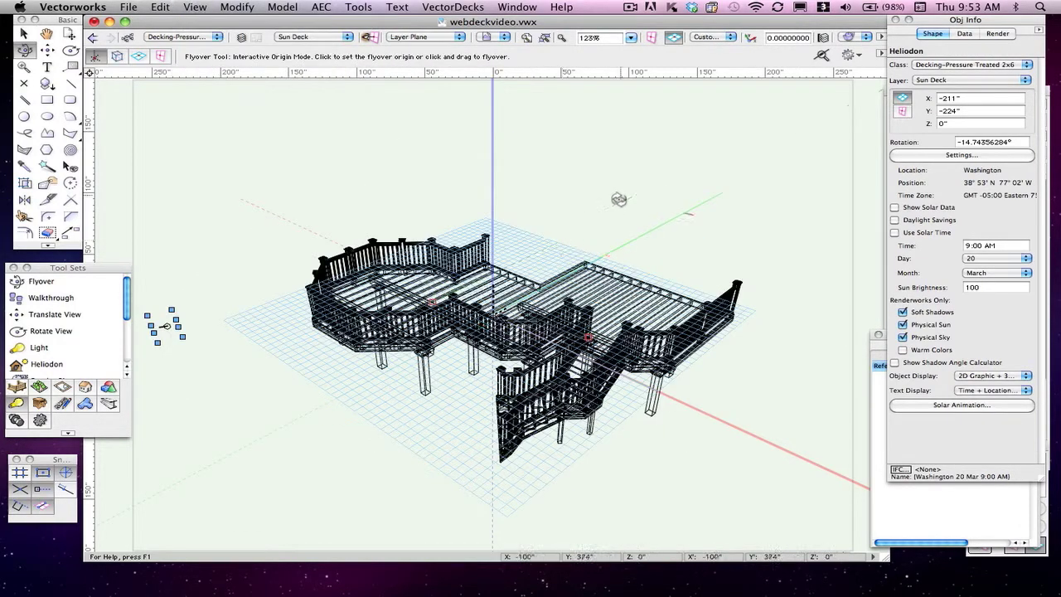
scroll(514, 347, up, 3)
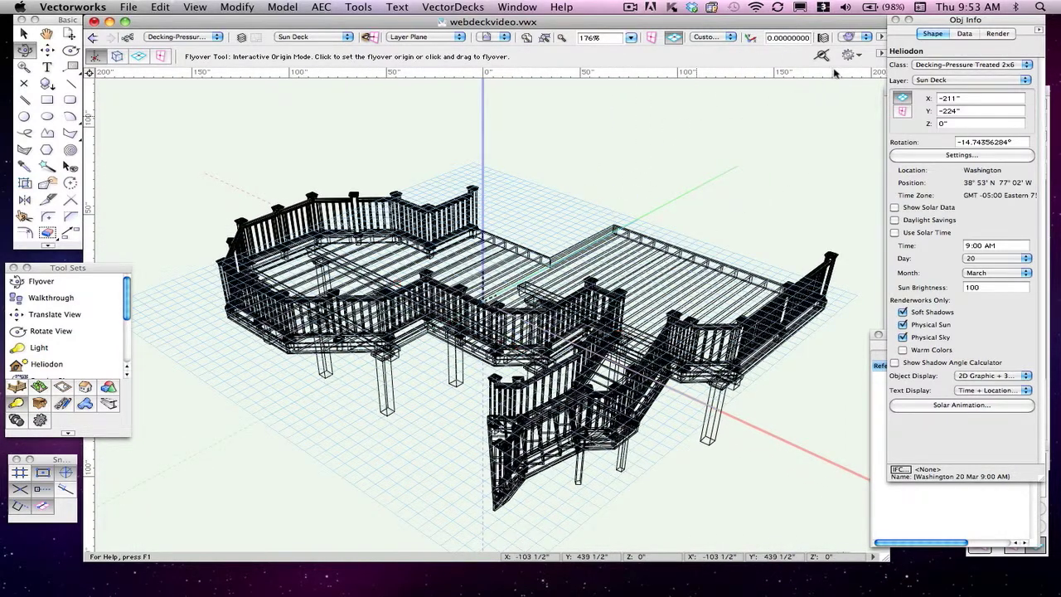
Render the perspective view of the deck in Final Quality Renderworks.
click(849, 38)
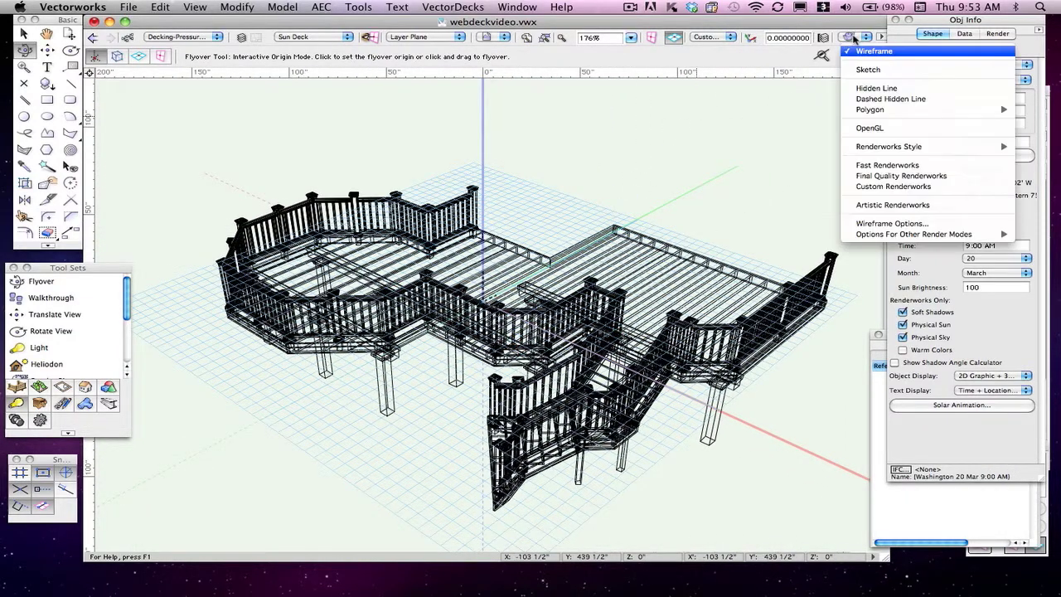
click(899, 176)
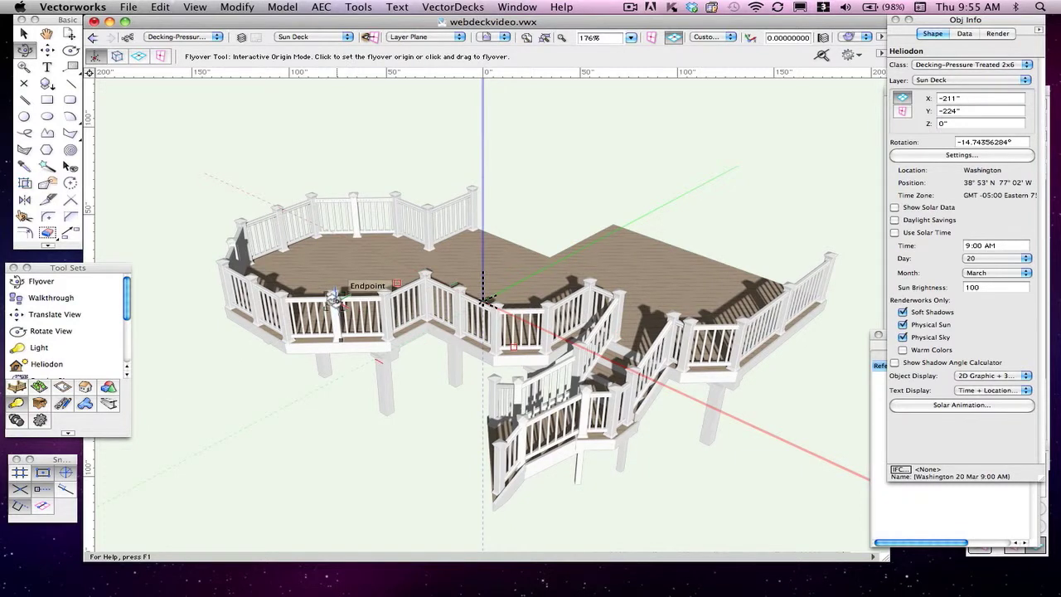
click(18, 387)
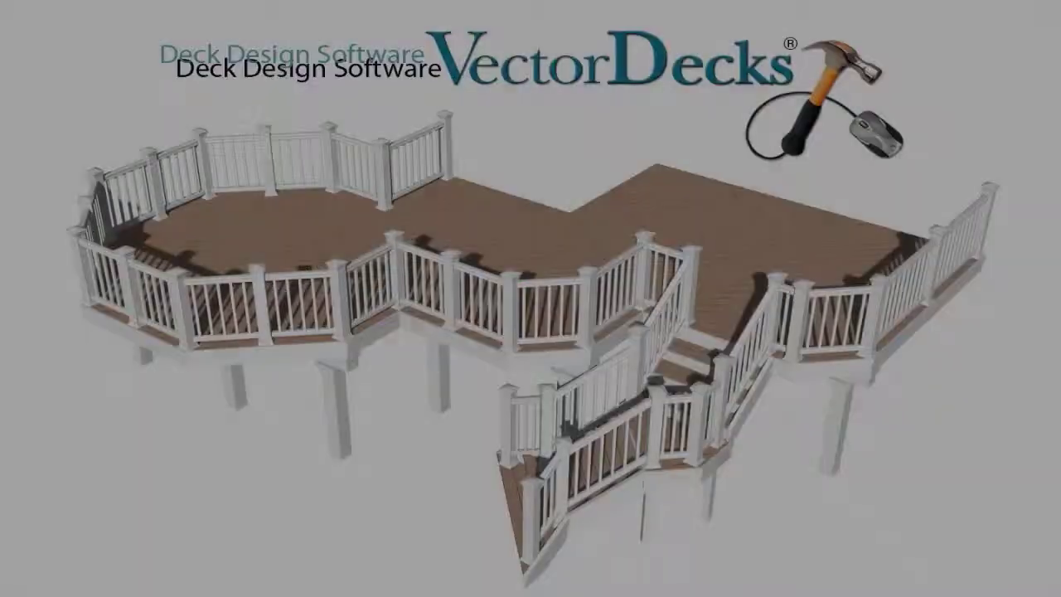